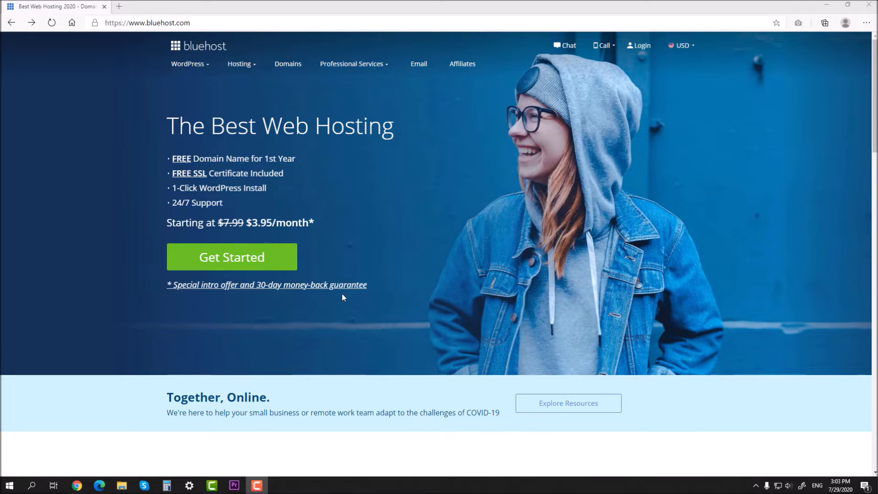
# Start the hosting signup from the $3.95/month offer and select the Choice Plus plan
pyautogui.moveTo(247, 223); pyautogui.dragTo(309, 224)
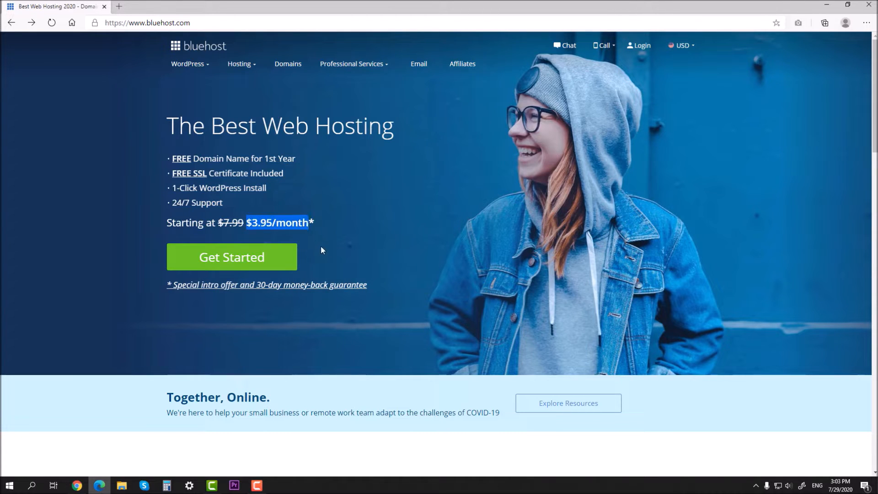
pyautogui.click(307, 238)
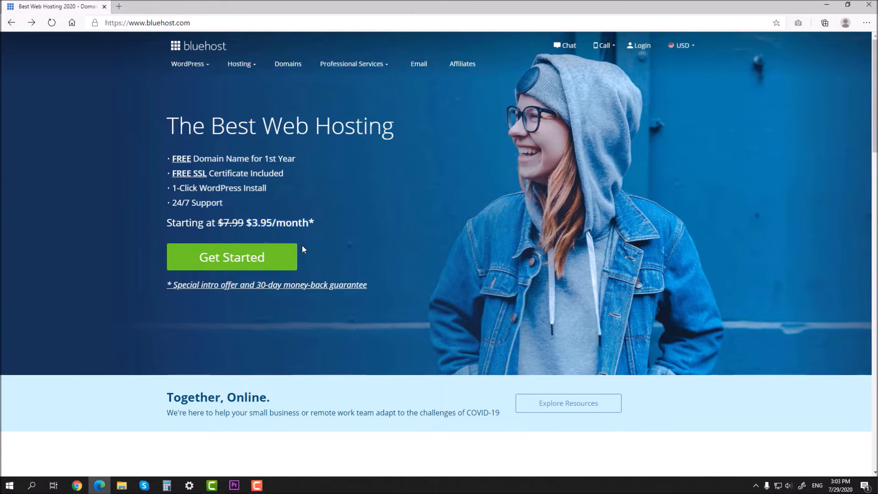
pyautogui.click(251, 255)
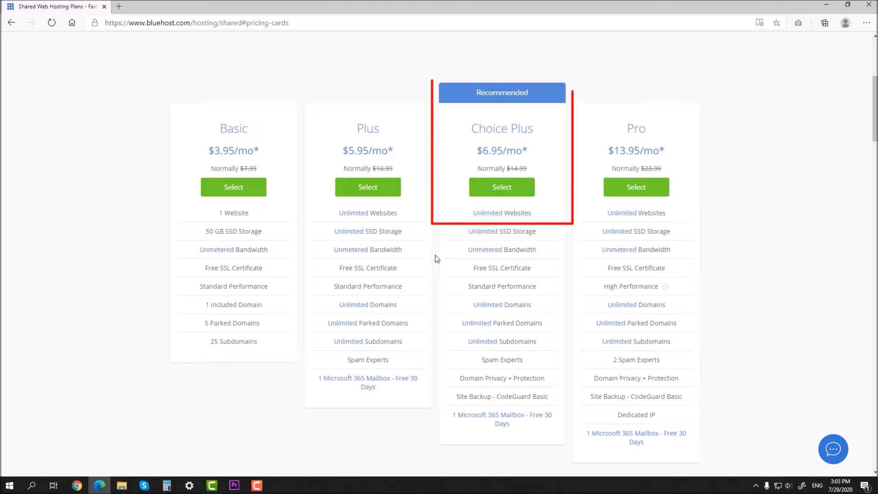
pyautogui.click(502, 187)
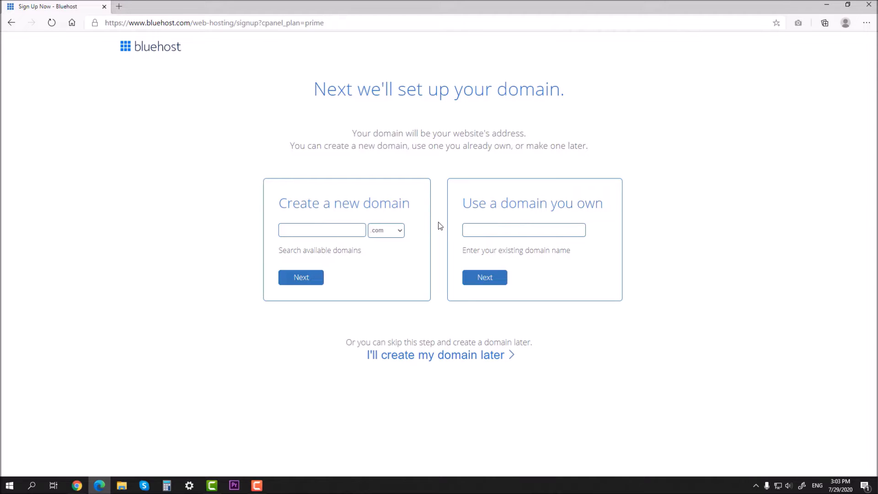
# Skip domain setup and set the Choice Plus account plan to 12 months
pyautogui.click(432, 360)
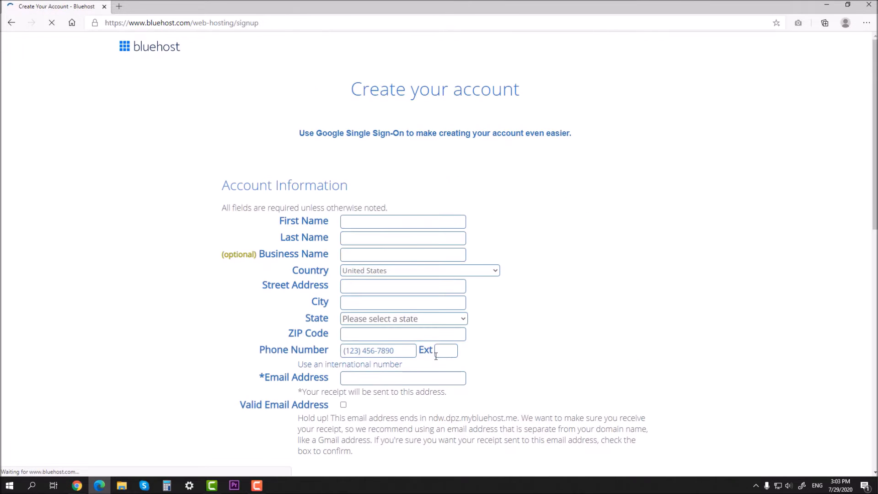
pyautogui.scroll(-1, 476, 343)
pyautogui.scroll(-2, 480, 341)
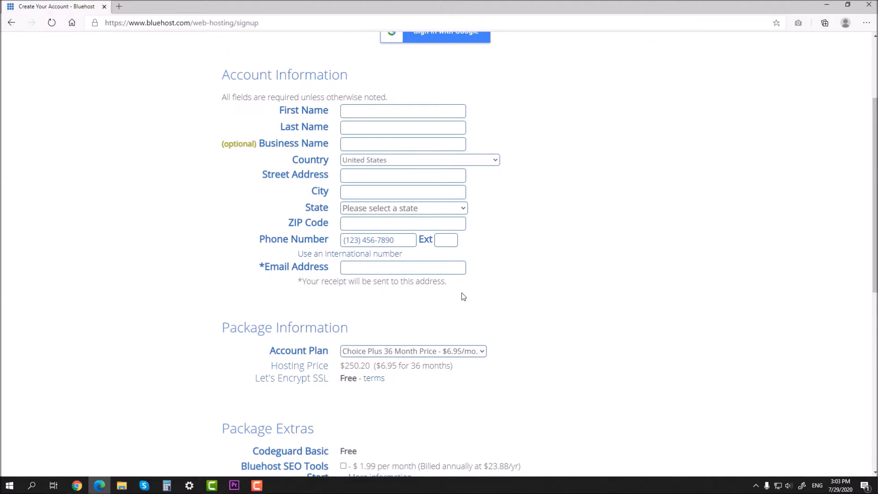
pyautogui.scroll(-3, 461, 296)
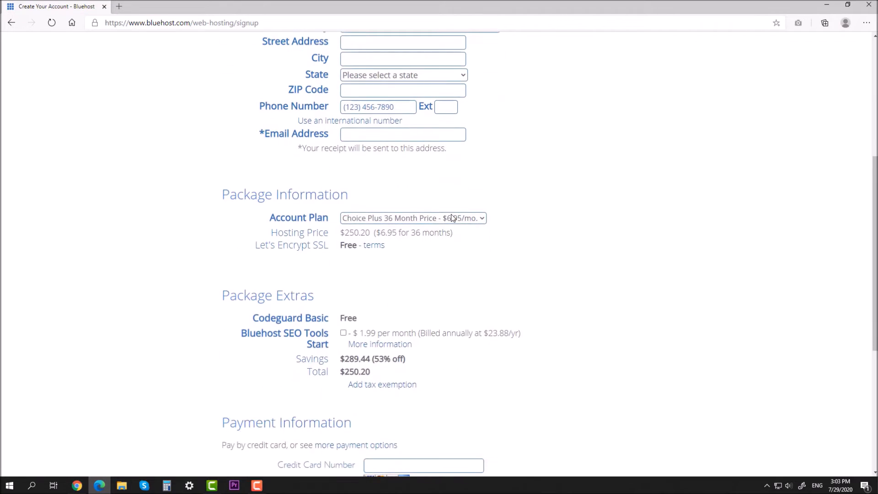
pyautogui.click(452, 218)
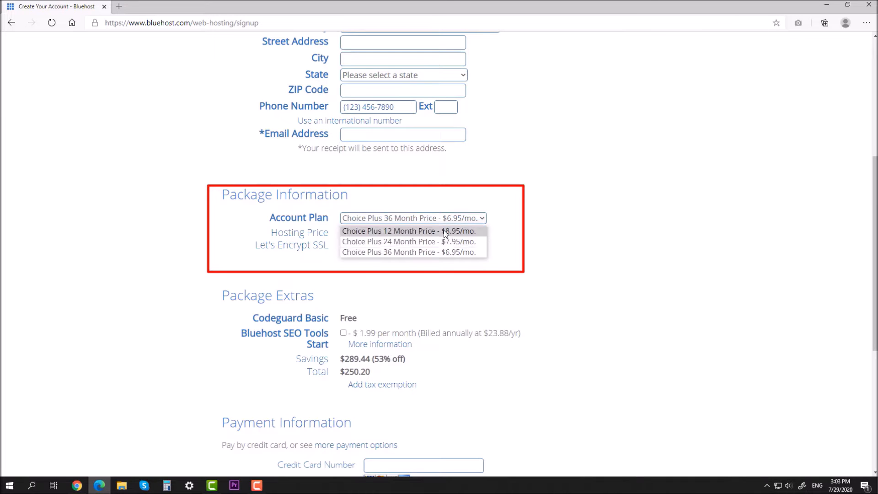
pyautogui.click(444, 231)
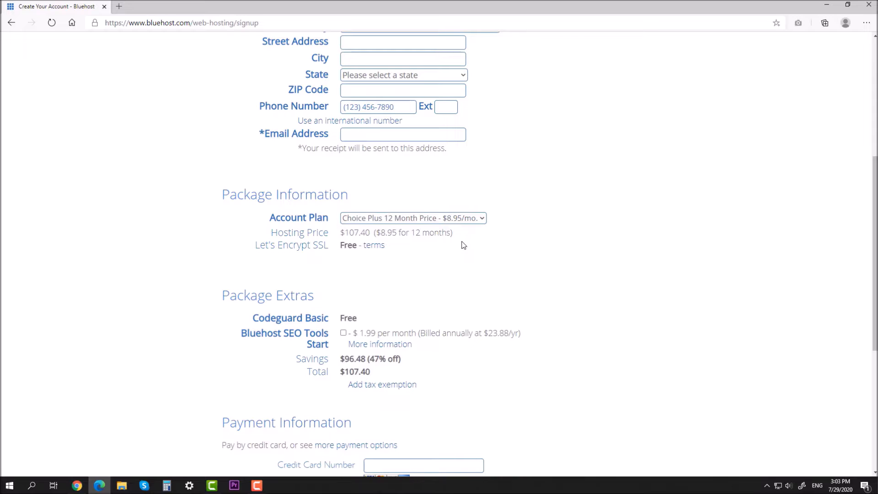
# Leave SEO Tools off, fill in the card details, and accept the terms of service
pyautogui.scroll(-2, 463, 245)
pyautogui.click(344, 266)
pyautogui.click(343, 266)
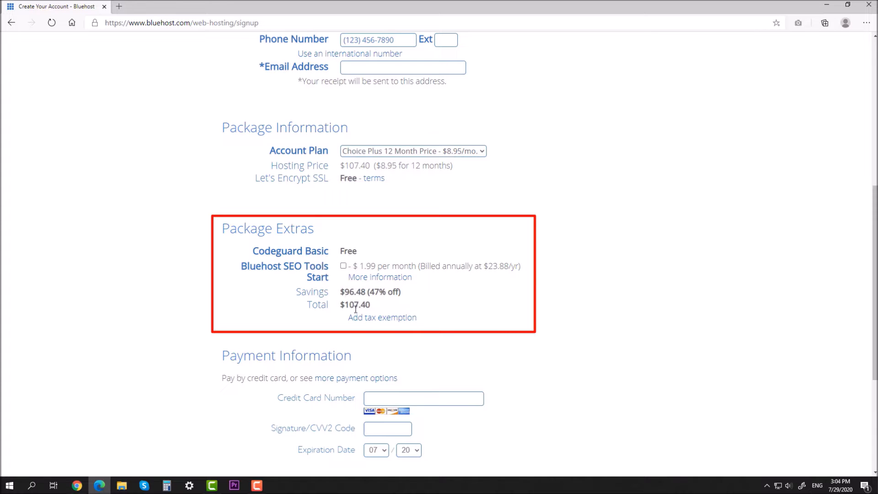
pyautogui.scroll(-4, 409, 310)
pyautogui.click(379, 200)
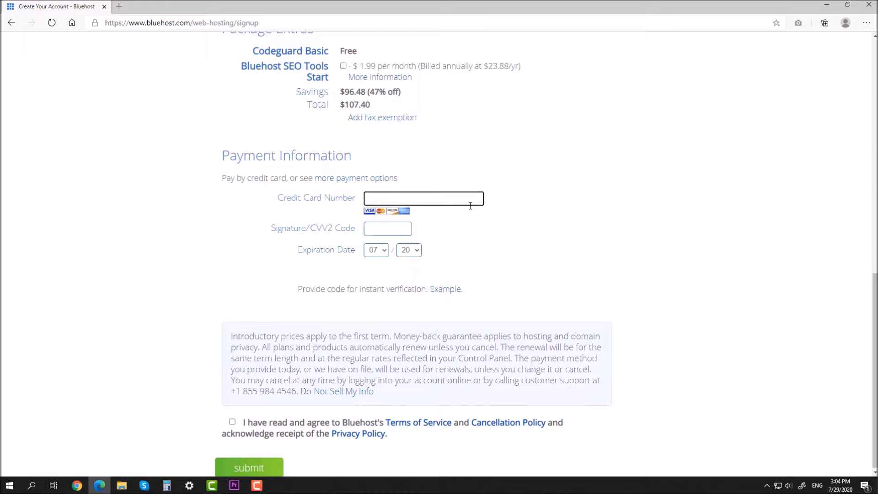
pyautogui.click(384, 233)
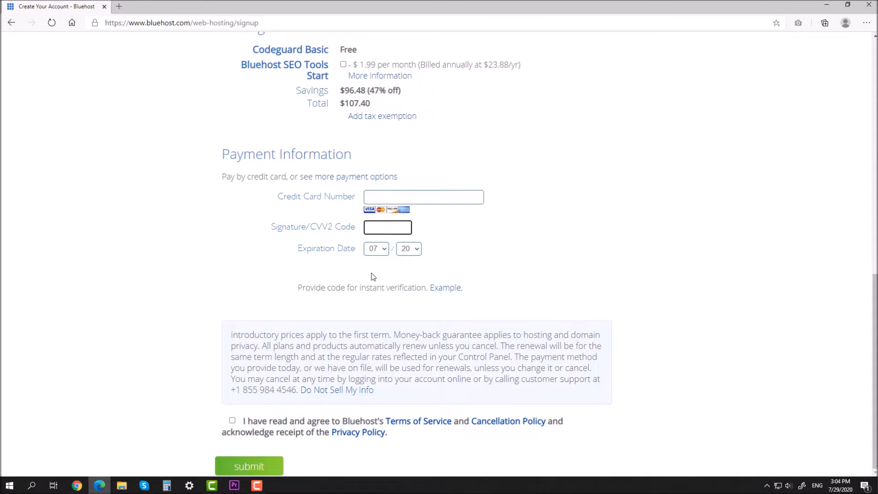
pyautogui.click(279, 424)
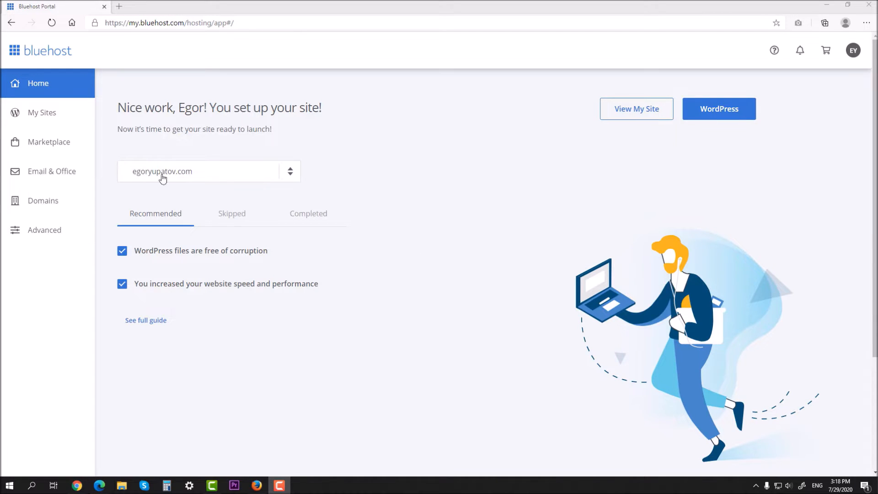
# Add a new site from My Sites and build it with Bluehost Builder
pyautogui.click(49, 121)
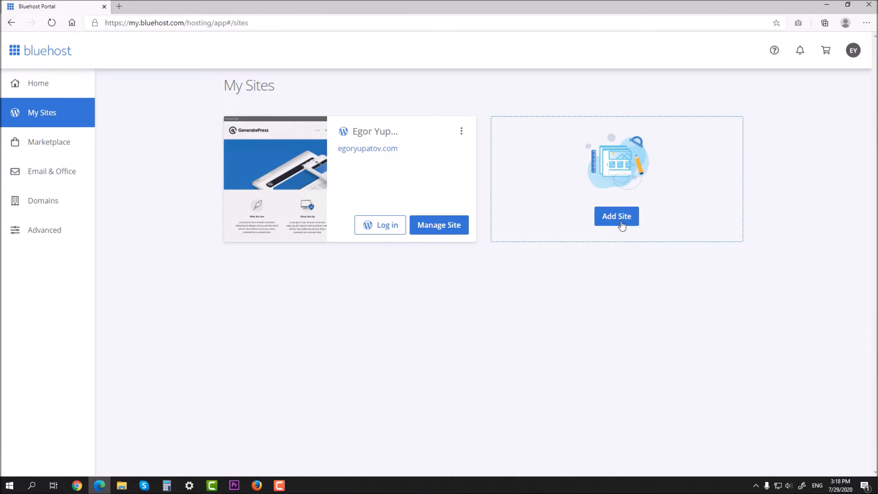
pyautogui.click(617, 217)
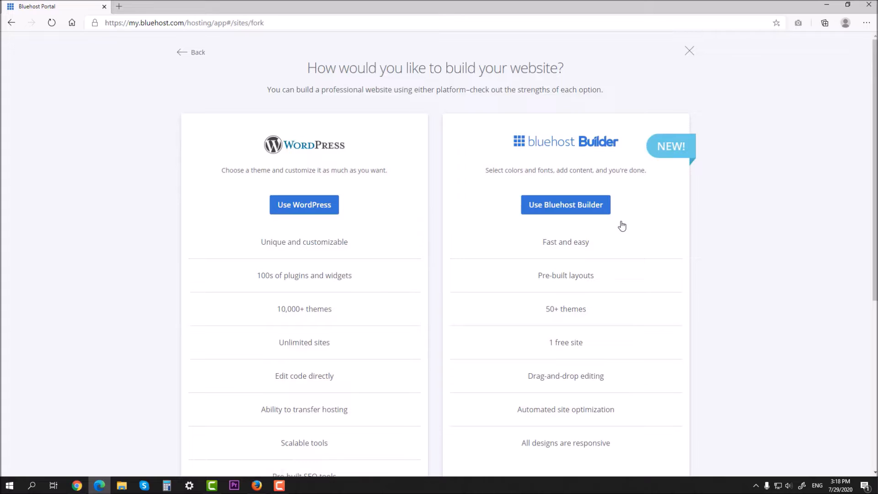
pyautogui.click(552, 203)
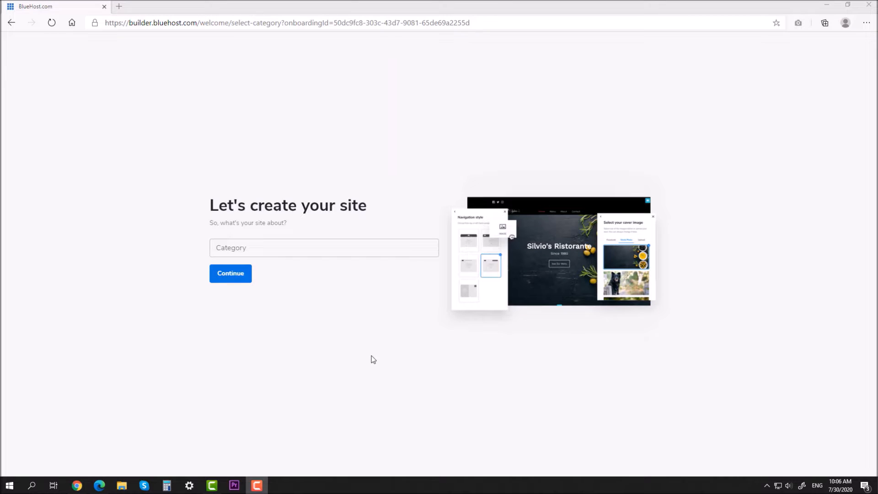
# Set the site category to Yoga and name the site 'Yoga Studio'
pyautogui.click(293, 250)
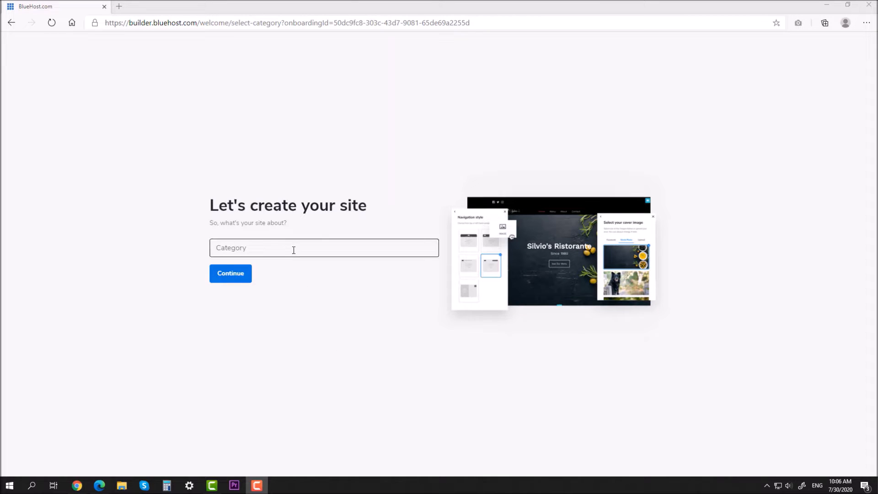
pyautogui.write('Yoga')
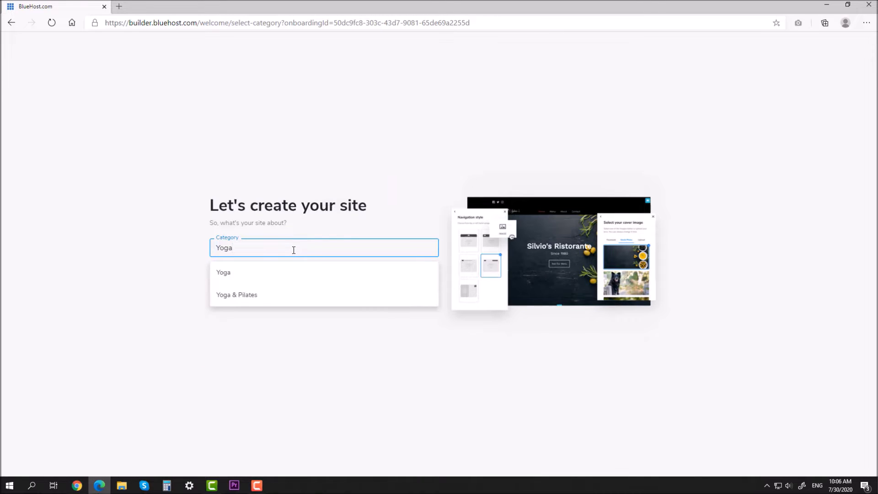
pyautogui.click(253, 270)
pyautogui.click(231, 273)
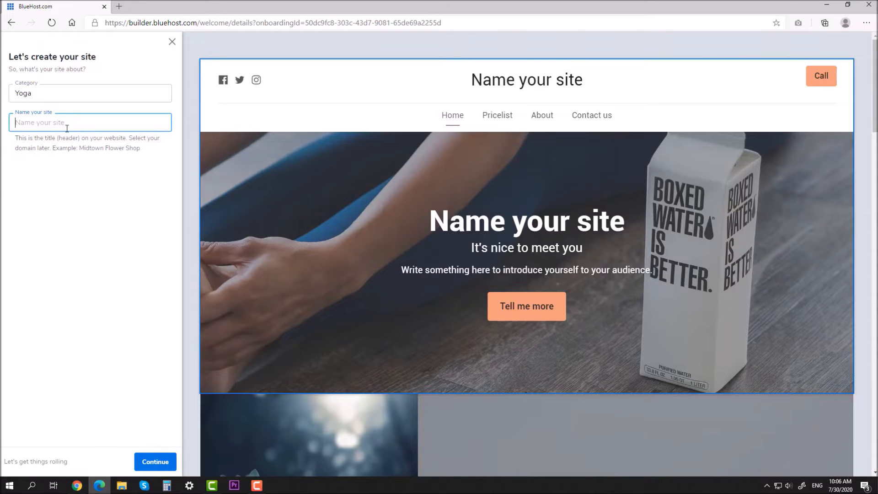
pyautogui.write('Yoga')
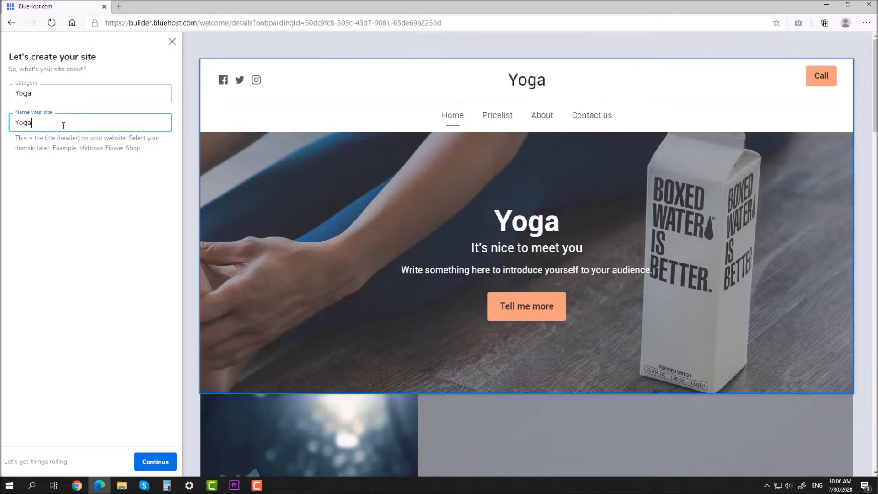
pyautogui.write(' Studio')
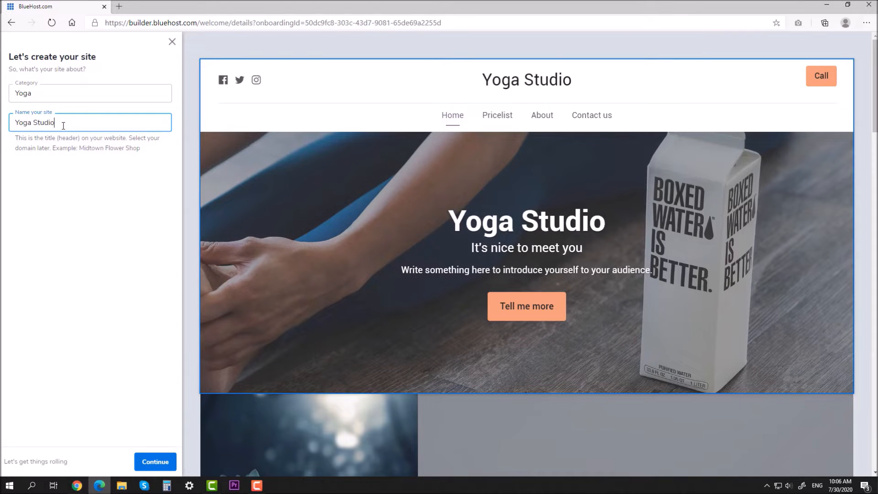
pyautogui.click(153, 462)
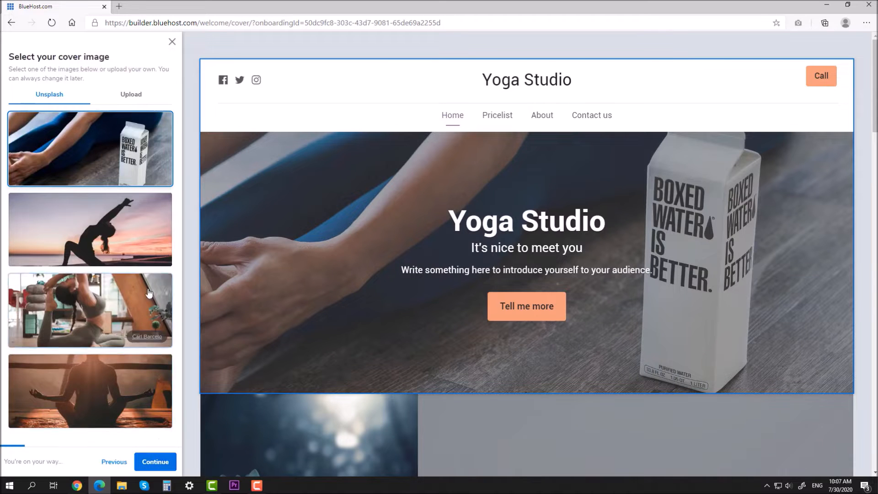
# Choose the indoor yoga-pose cover photo and proceed to the logo step
pyautogui.click(124, 221)
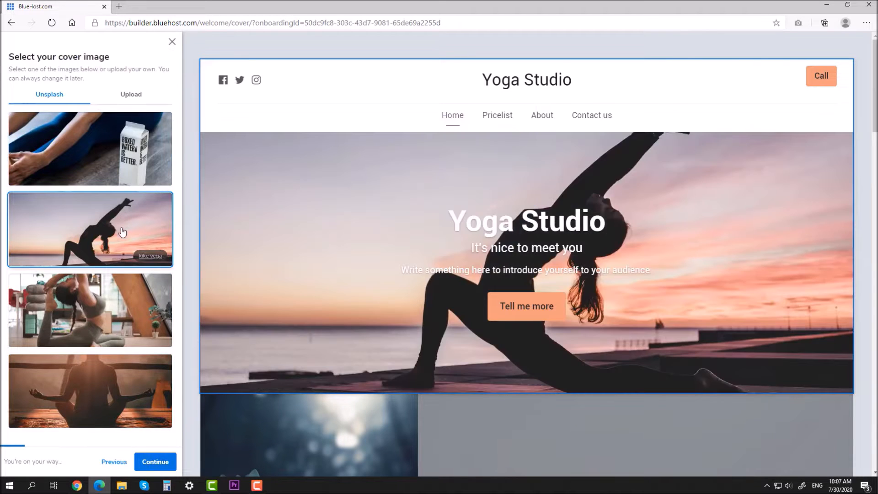
pyautogui.click(116, 296)
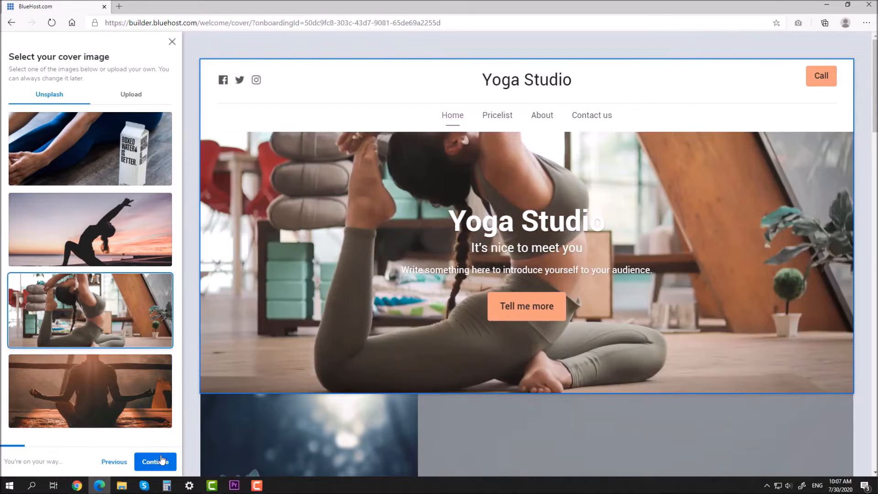
pyautogui.click(162, 464)
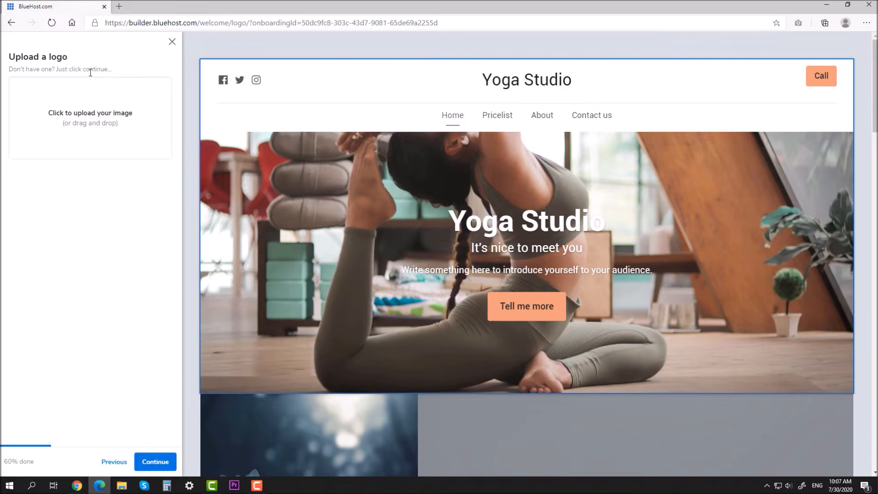
pyautogui.moveTo(10, 70); pyautogui.dragTo(117, 74)
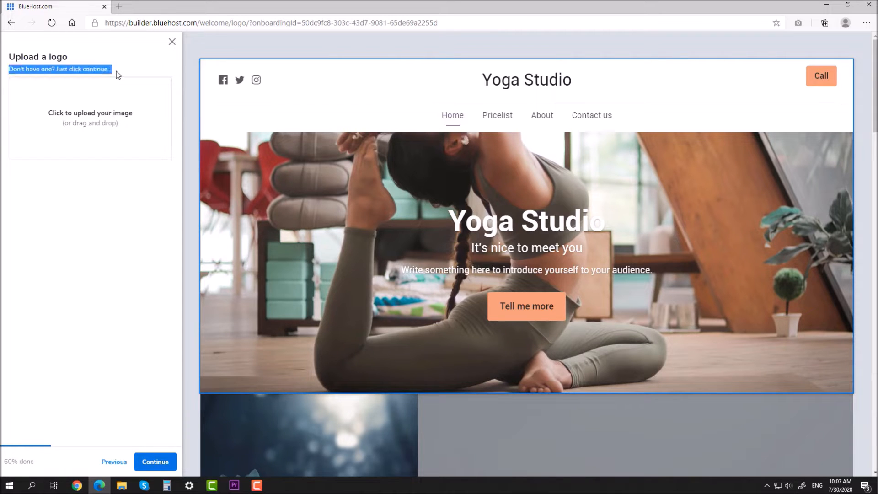
pyautogui.click(148, 417)
# Skip the logo and, after previewing several font pairs, choose the Roboto font pair
pyautogui.click(155, 461)
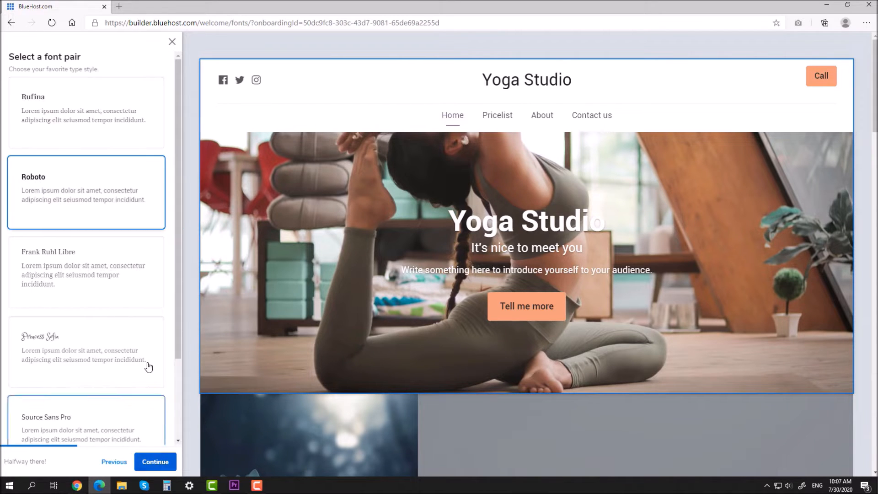
pyautogui.click(124, 267)
pyautogui.click(131, 346)
pyautogui.scroll(-2, 131, 346)
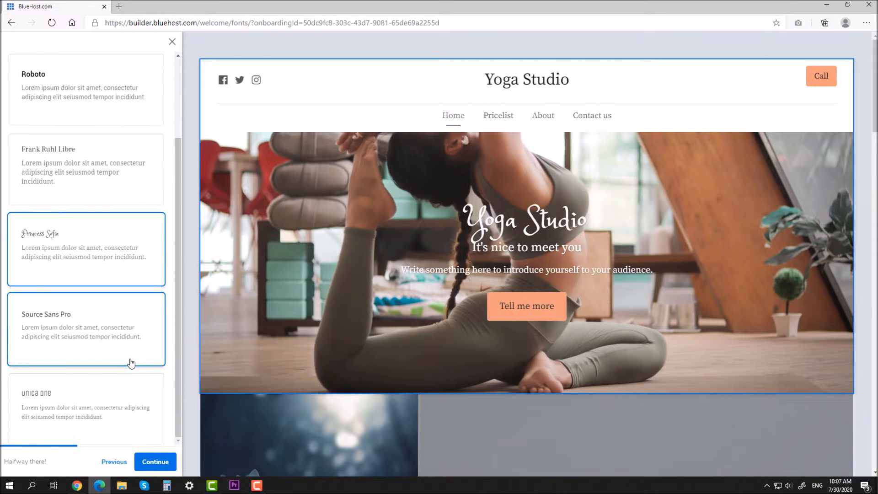
pyautogui.click(124, 344)
pyautogui.scroll(3, 114, 297)
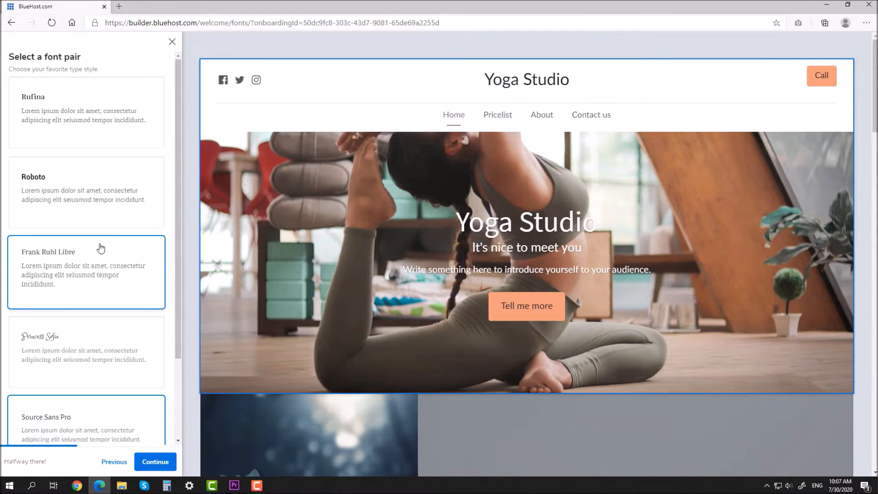
pyautogui.click(87, 196)
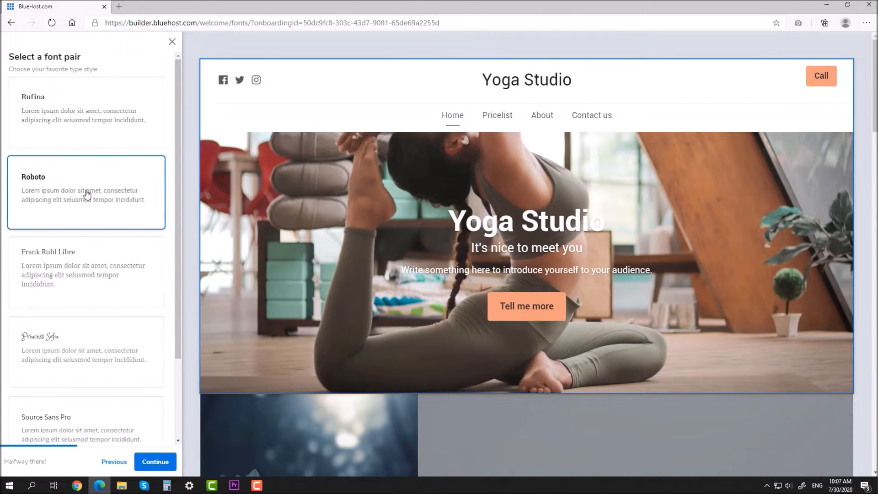
# Choose the orange and purple colour combination for the site
pyautogui.click(155, 462)
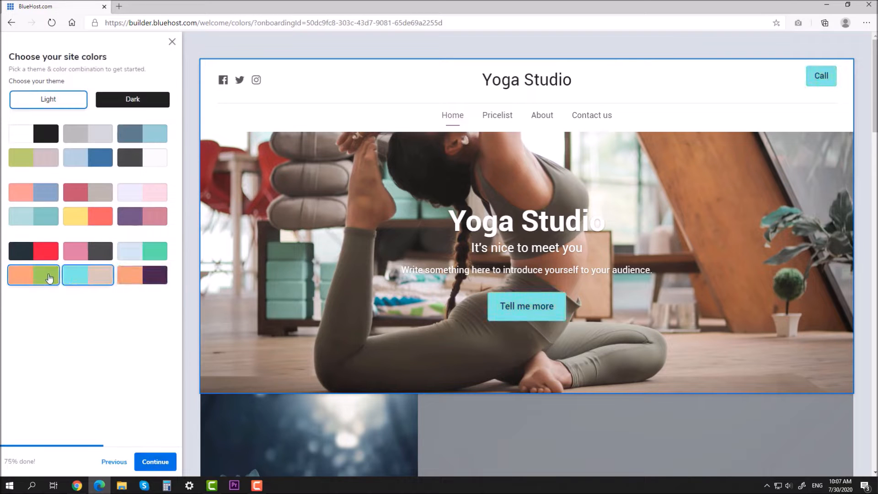
pyautogui.click(46, 219)
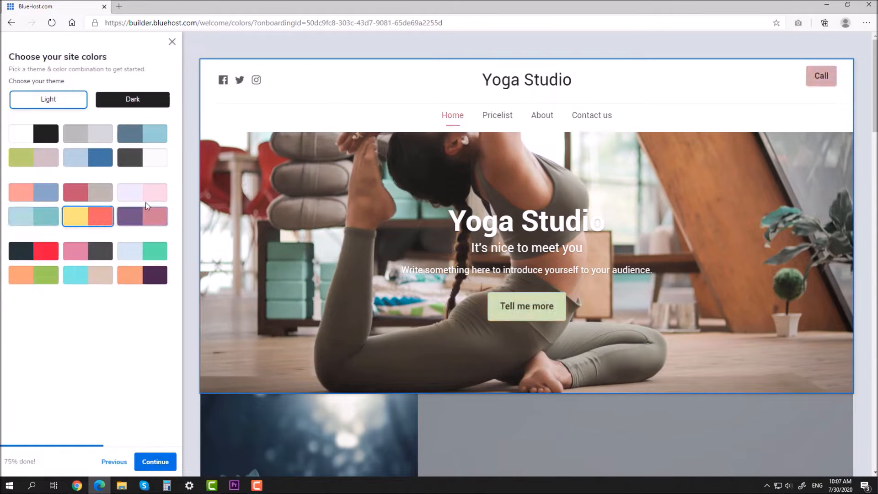
pyautogui.click(139, 281)
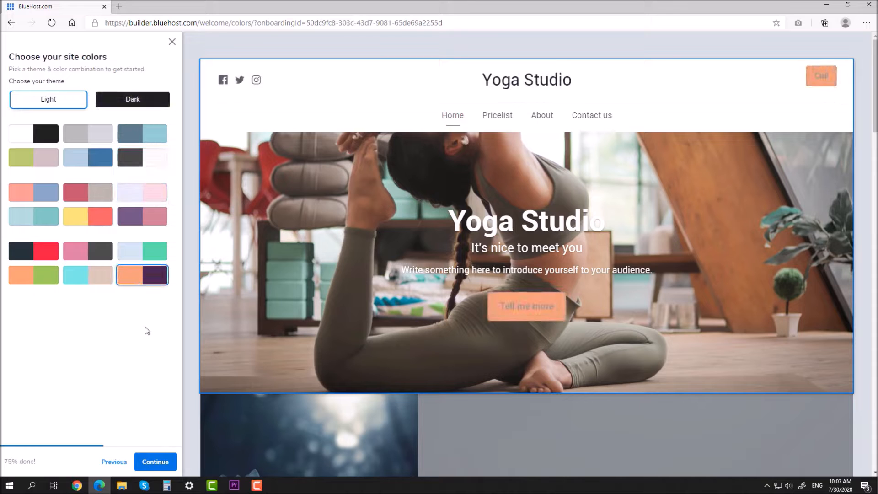
# Pick the transparent header with right-side navigation and keep 'Yoga Studio' as company name
pyautogui.click(154, 464)
pyautogui.click(134, 110)
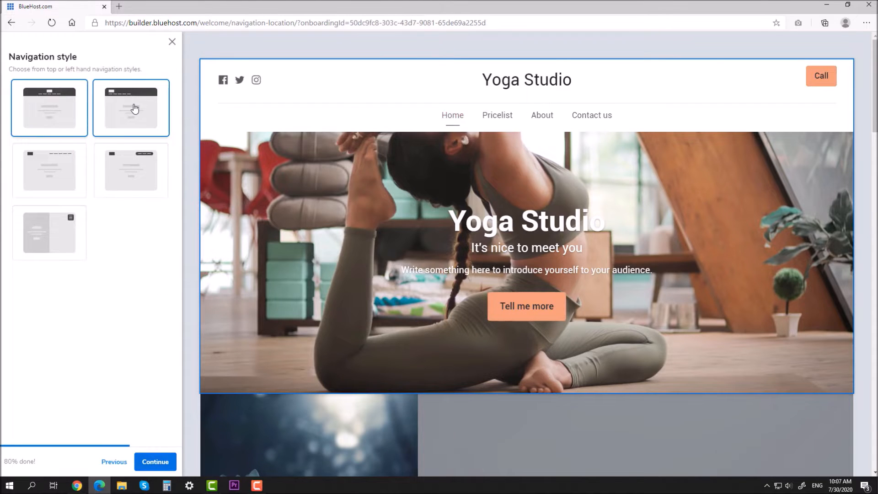
pyautogui.click(135, 156)
pyautogui.click(57, 167)
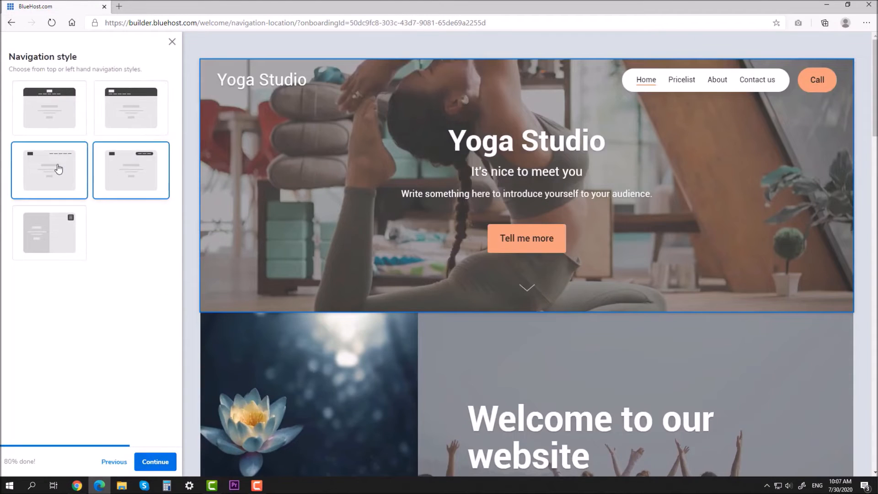
pyautogui.click(61, 231)
pyautogui.click(49, 167)
pyautogui.click(50, 108)
pyautogui.click(125, 100)
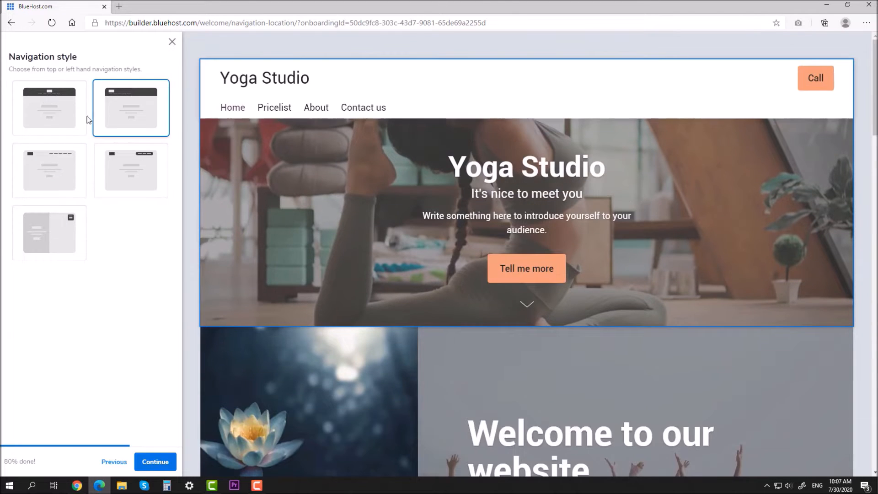
pyautogui.click(41, 155)
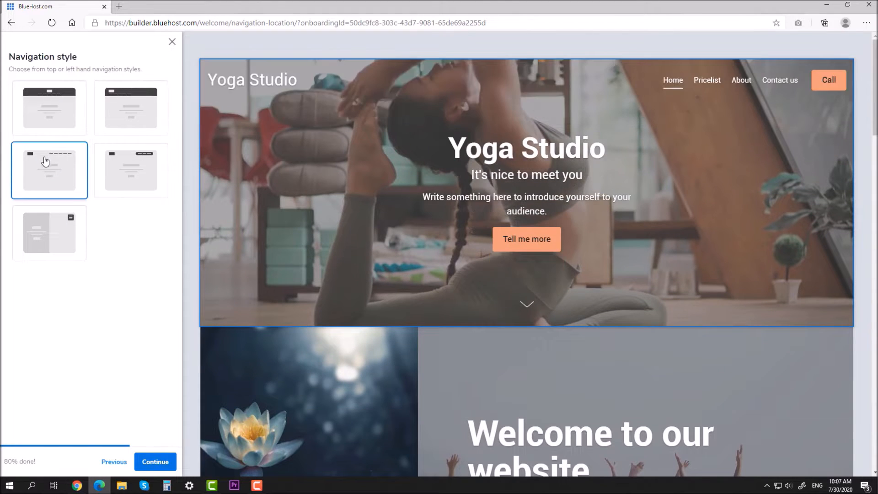
pyautogui.click(155, 461)
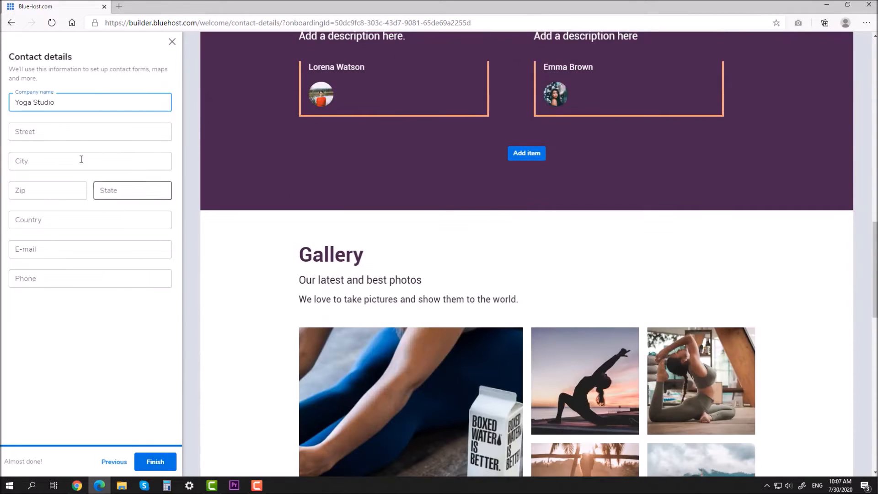
pyautogui.click(89, 375)
# Finish the setup wizard and open the Sections catalogue in the Home page editor
pyautogui.click(154, 462)
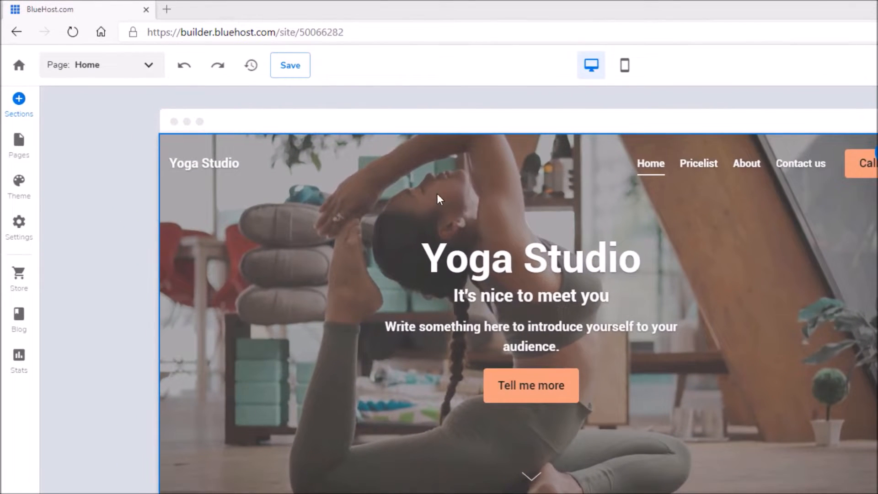
pyautogui.click(15, 110)
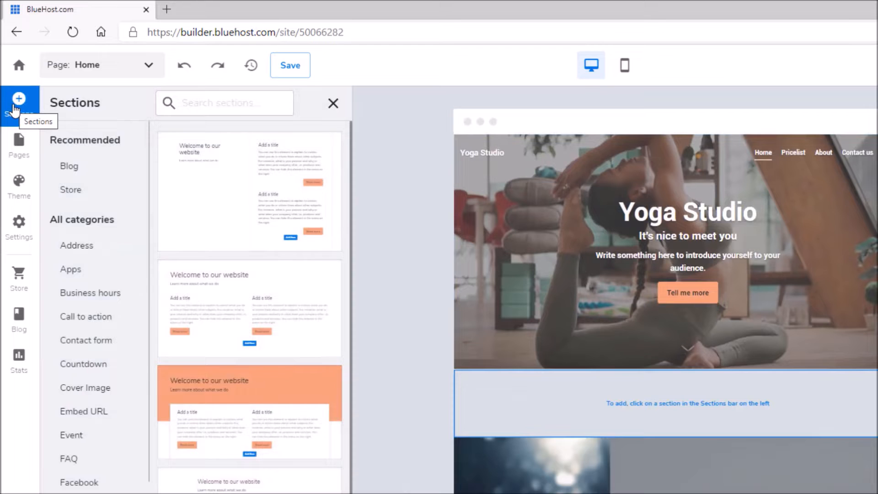
pyautogui.scroll(-3, 237, 233)
pyautogui.scroll(3, 239, 273)
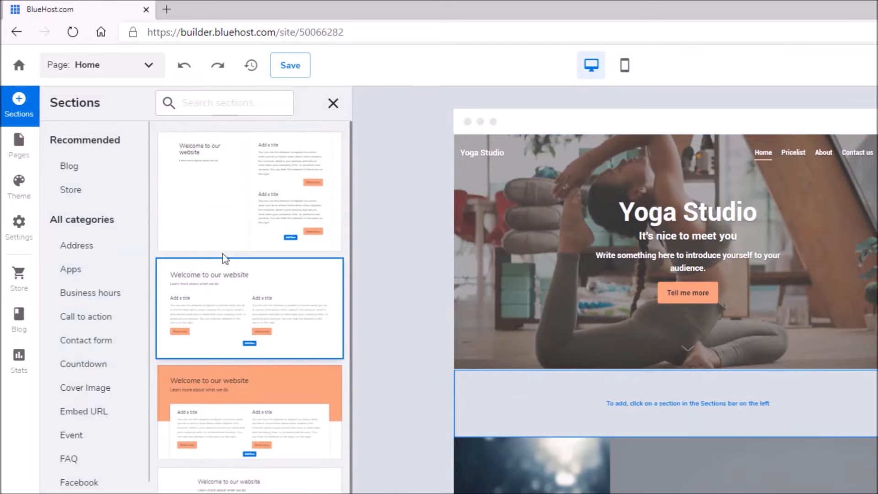
# Browse section templates: Address, App, Business hours, Call to action, Contact form, Countdown, Cover image
pyautogui.click(92, 243)
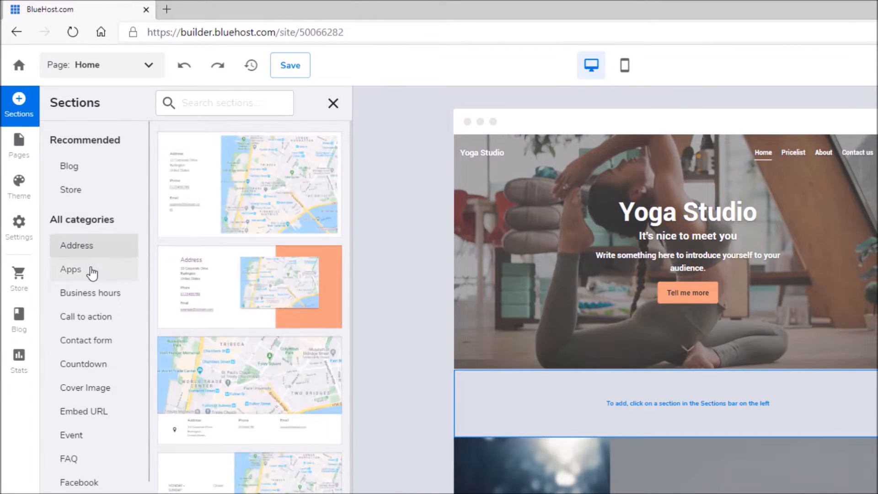
pyautogui.click(92, 272)
pyautogui.click(92, 295)
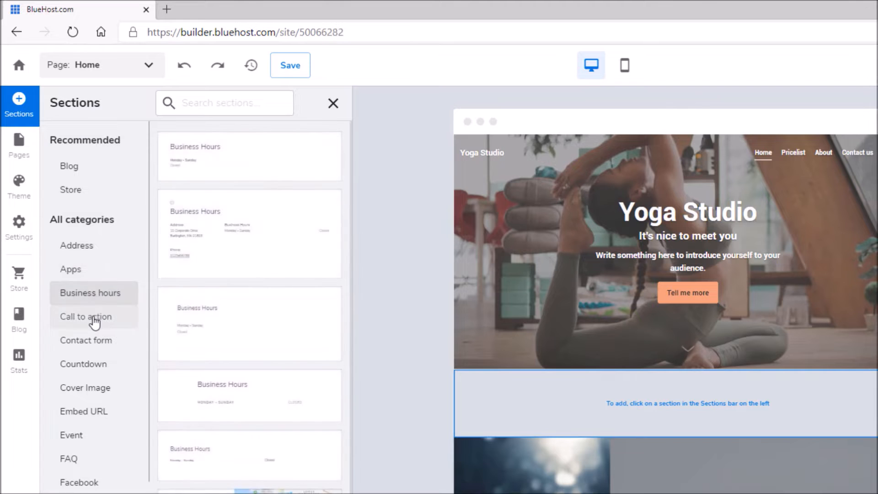
pyautogui.click(94, 323)
pyautogui.click(71, 343)
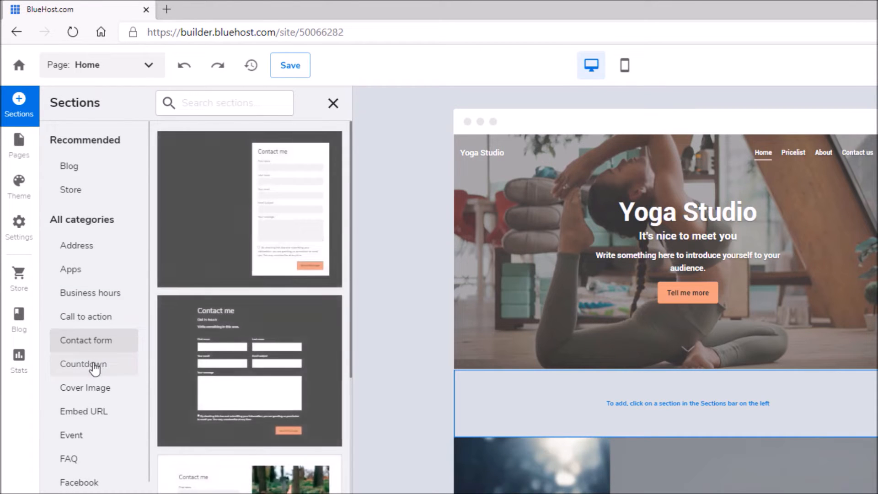
pyautogui.click(95, 367)
pyautogui.click(93, 388)
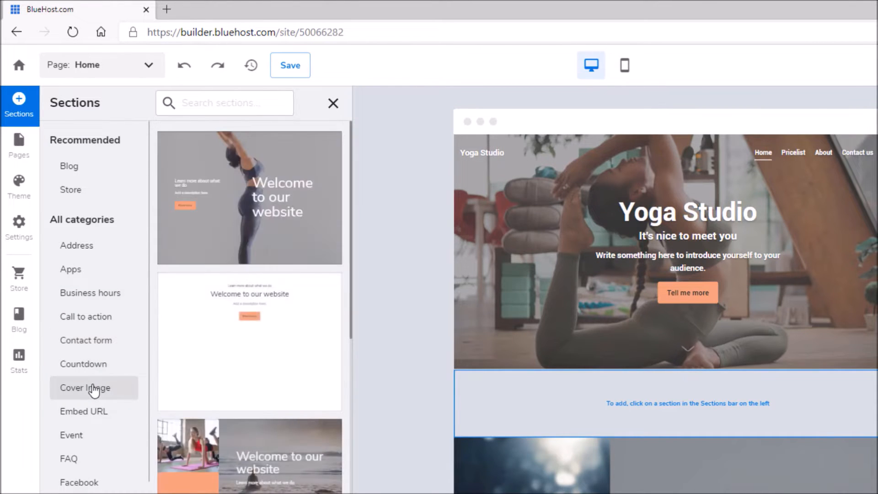
pyautogui.click(19, 144)
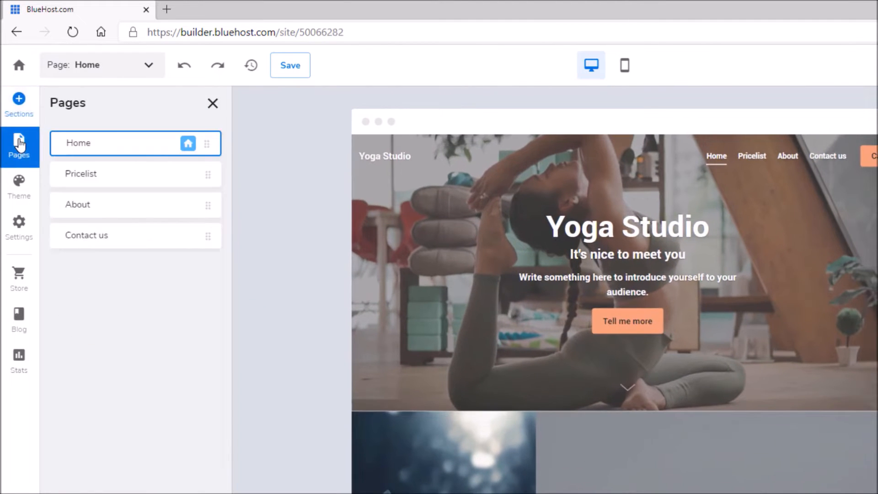
# Preview the Pricelist, About and Contact us pages, then return to Home
pyautogui.click(98, 183)
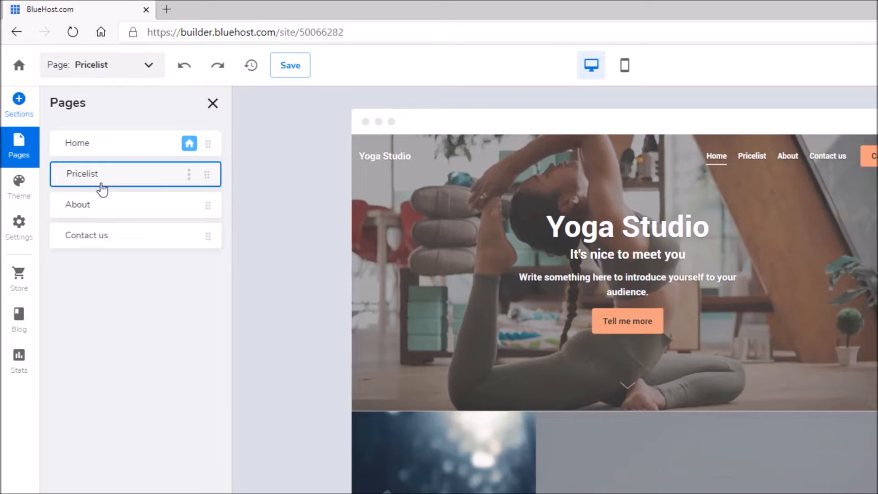
pyautogui.click(98, 210)
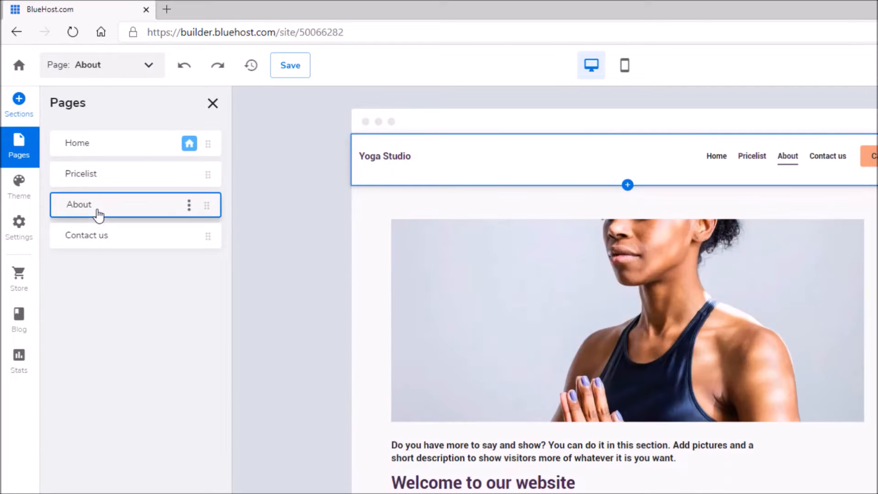
pyautogui.click(103, 240)
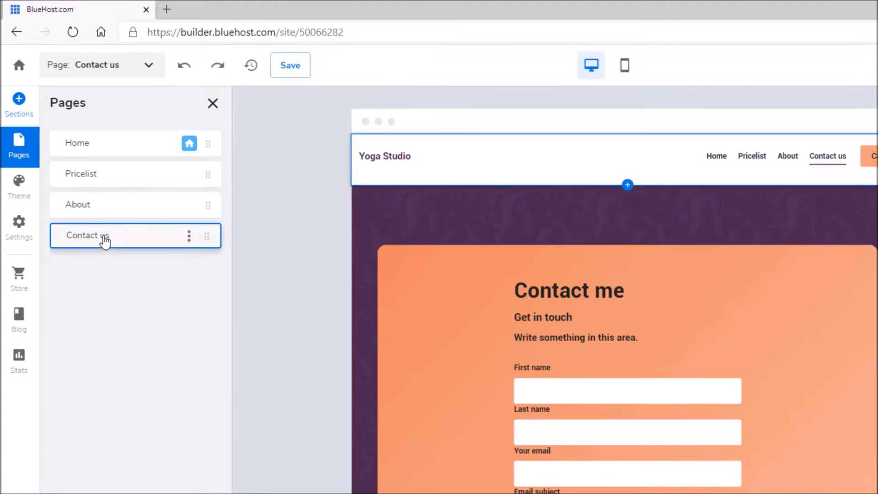
pyautogui.click(84, 149)
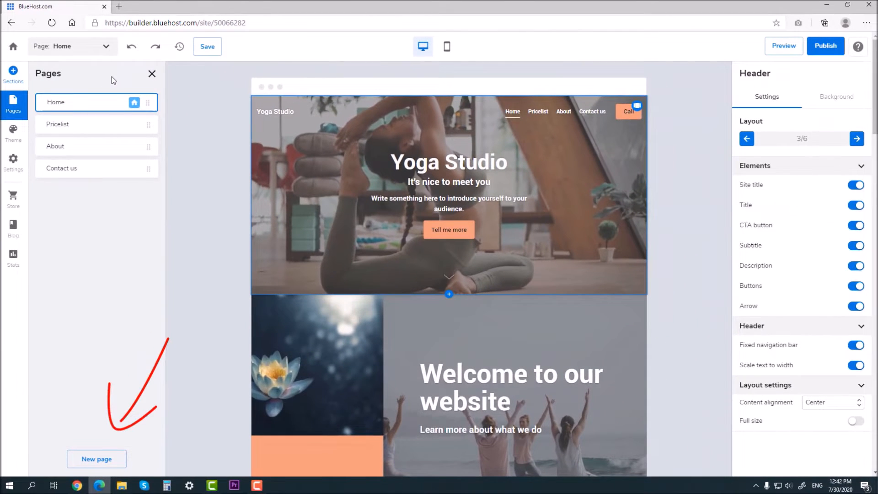
# Add an internal page called 'New page' and return to the pages list
pyautogui.click(106, 459)
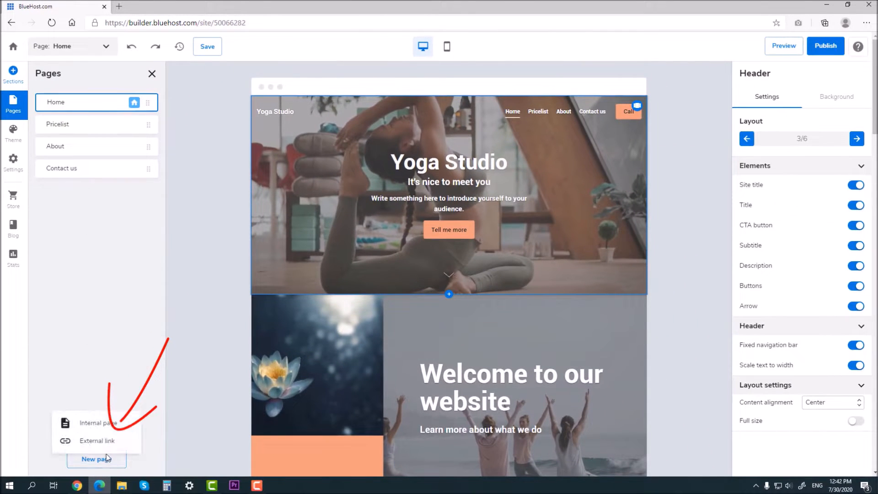
pyautogui.click(109, 425)
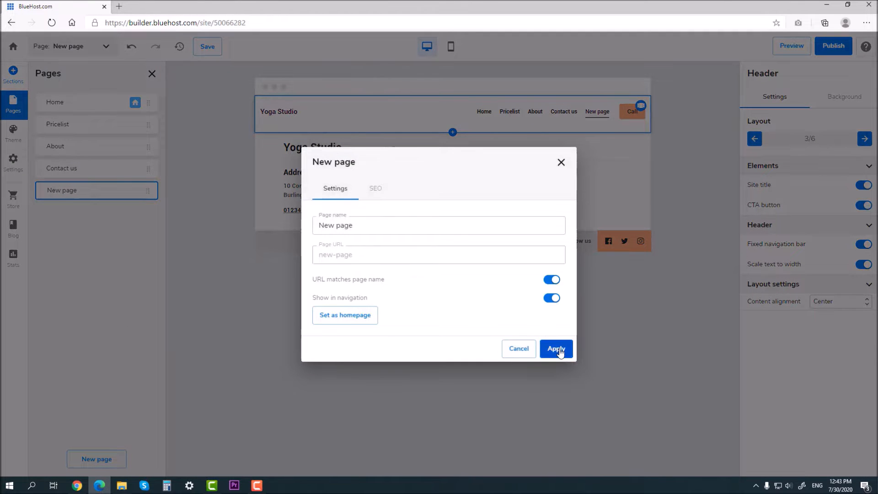
pyautogui.click(559, 350)
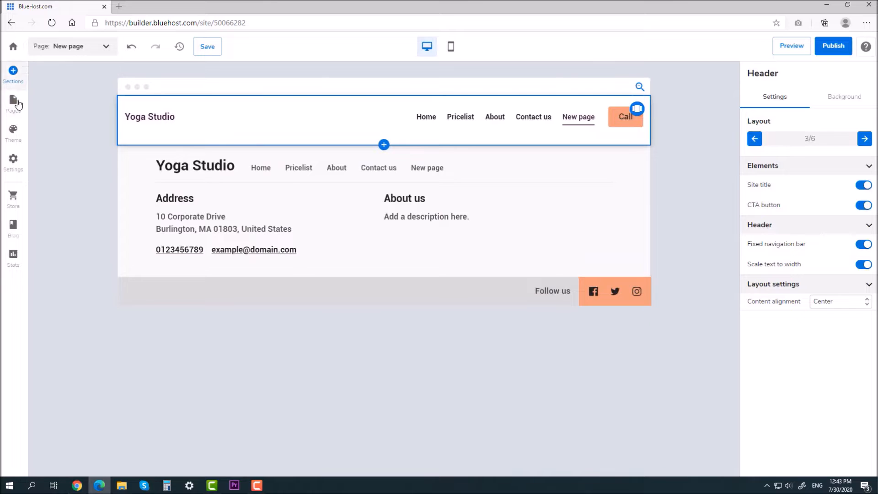
pyautogui.click(14, 101)
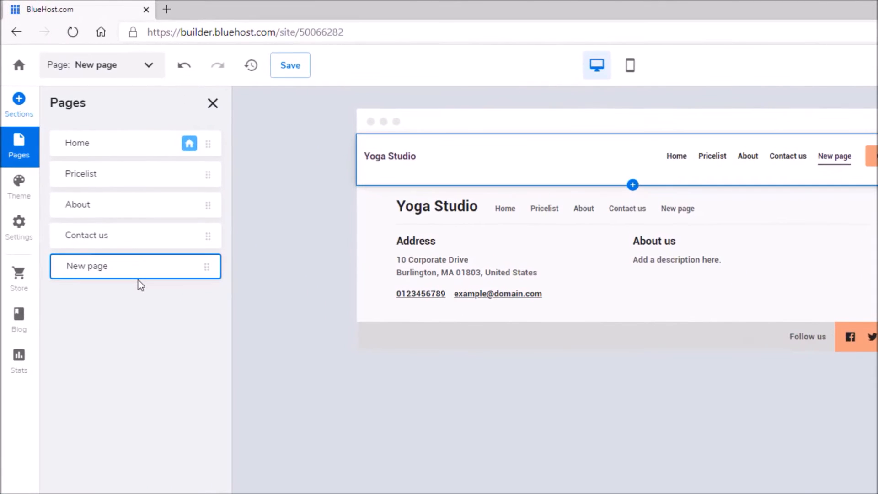
pyautogui.moveTo(99, 199)
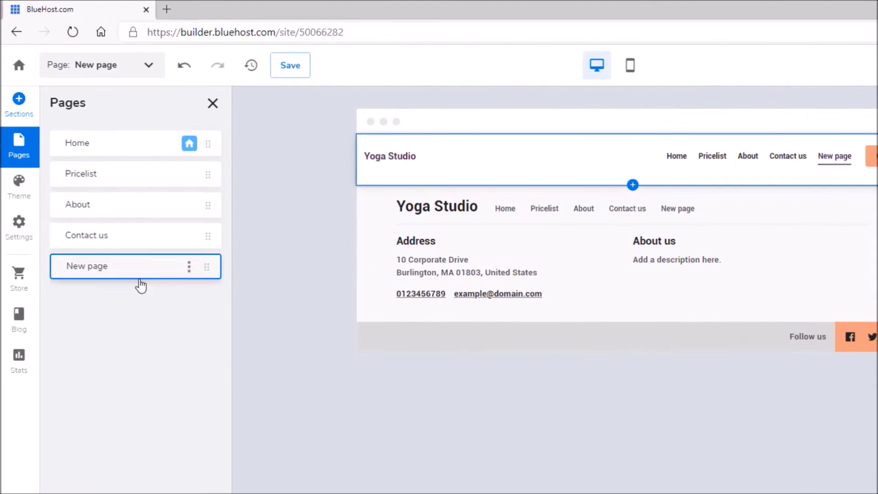
# Delete 'New page' from the site
pyautogui.click(190, 270)
pyautogui.click(188, 267)
pyautogui.click(206, 320)
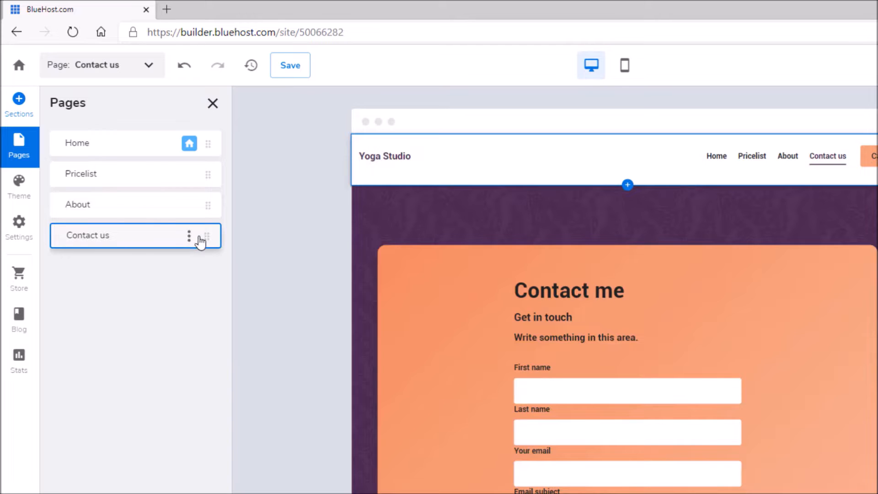
# Move Contact us above About and open the Pricelist page settings
pyautogui.moveTo(208, 246); pyautogui.dragTo(195, 292)
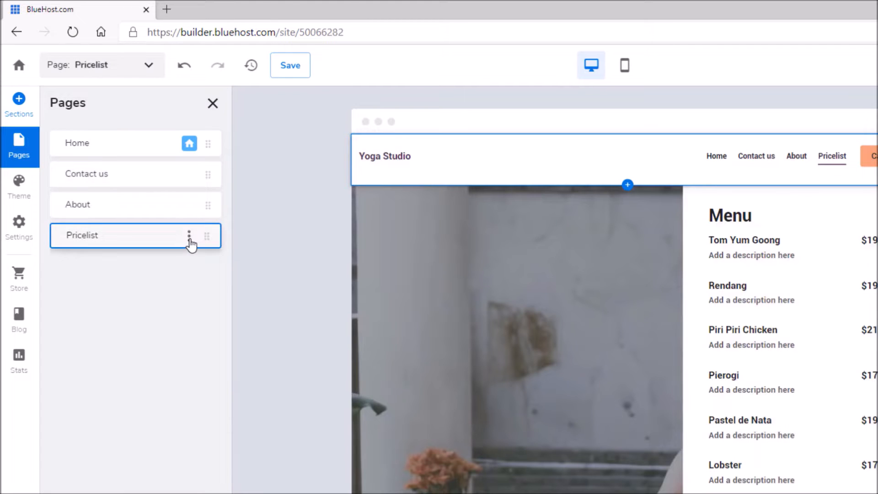
pyautogui.click(189, 235)
pyautogui.click(201, 241)
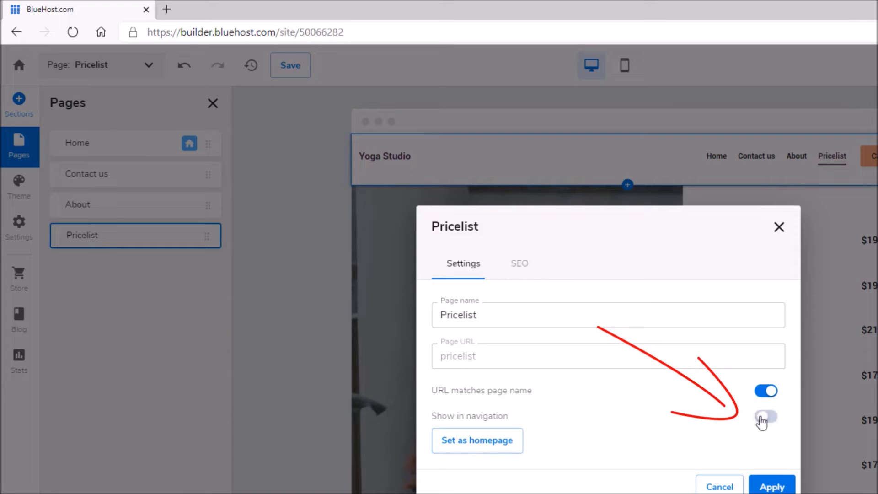
# Unlink the Pricelist URL from its page name and change the URL to 'price'
pyautogui.click(769, 484)
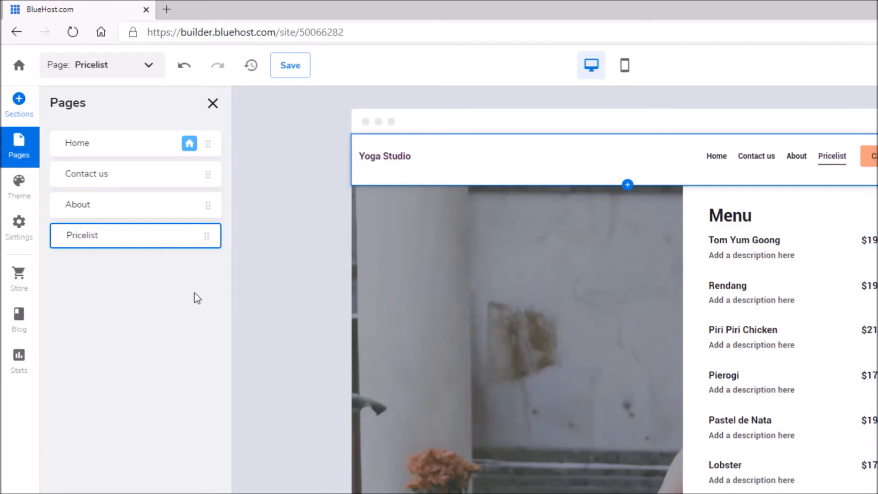
pyautogui.click(189, 236)
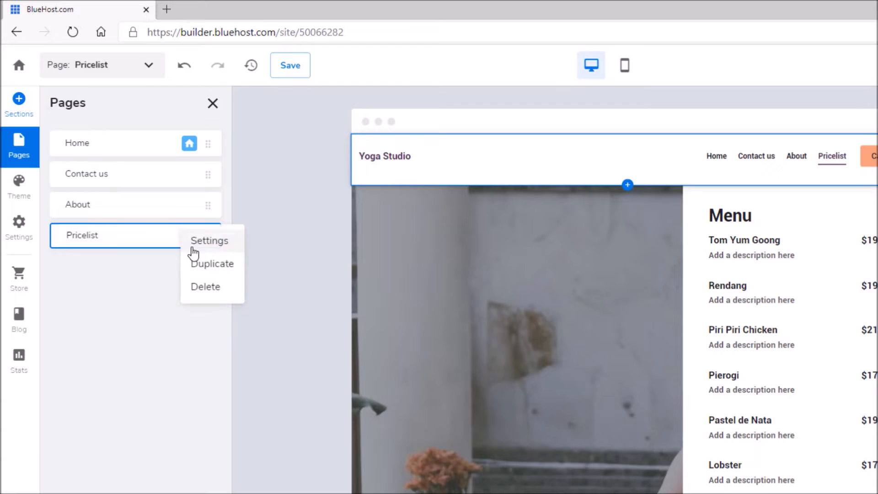
pyautogui.click(200, 241)
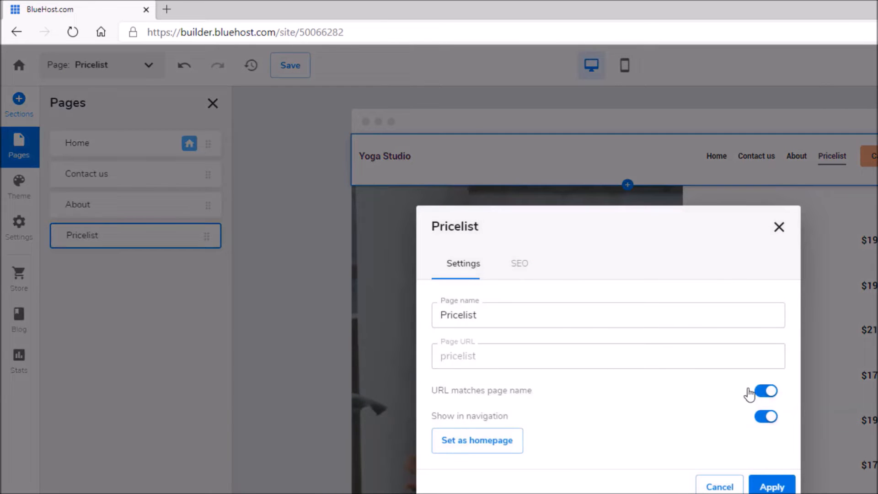
pyautogui.click(766, 392)
pyautogui.click(531, 362)
pyautogui.doubleClick(471, 361)
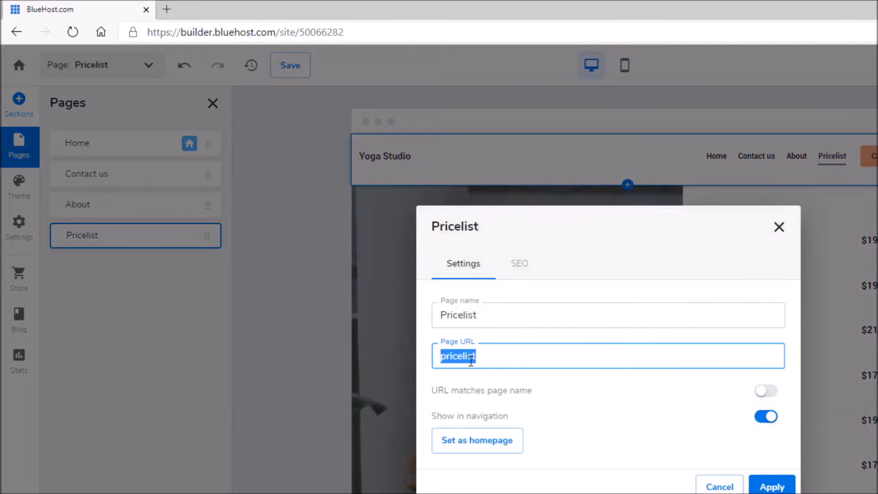
pyautogui.click(464, 356)
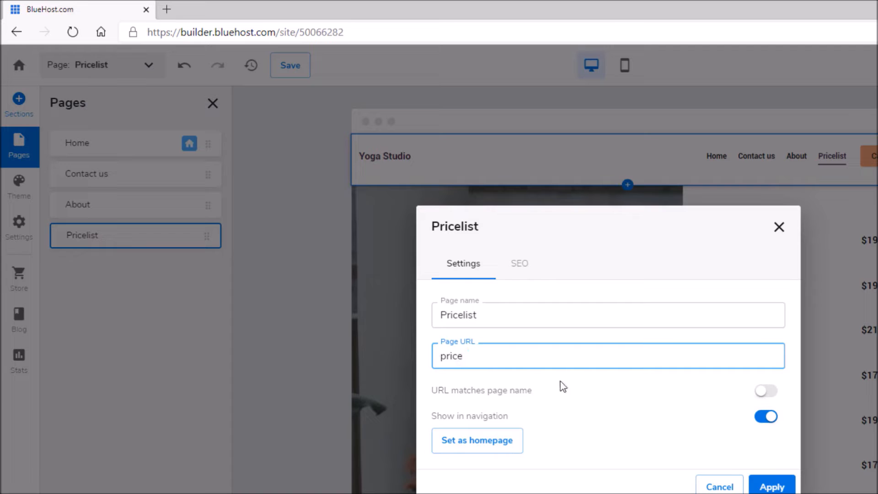
# Set SEO title 'Our prices' and description 'Here you can find prices for our classes!', then apply
pyautogui.click(520, 264)
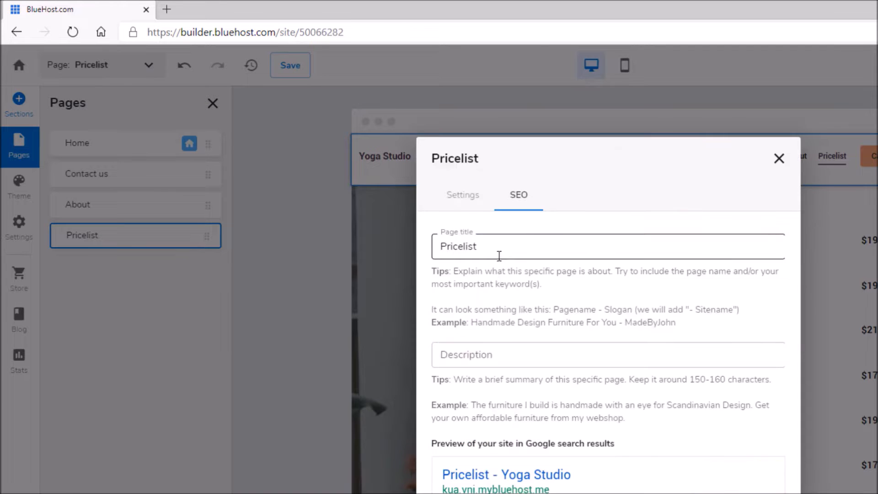
pyautogui.doubleClick(503, 257)
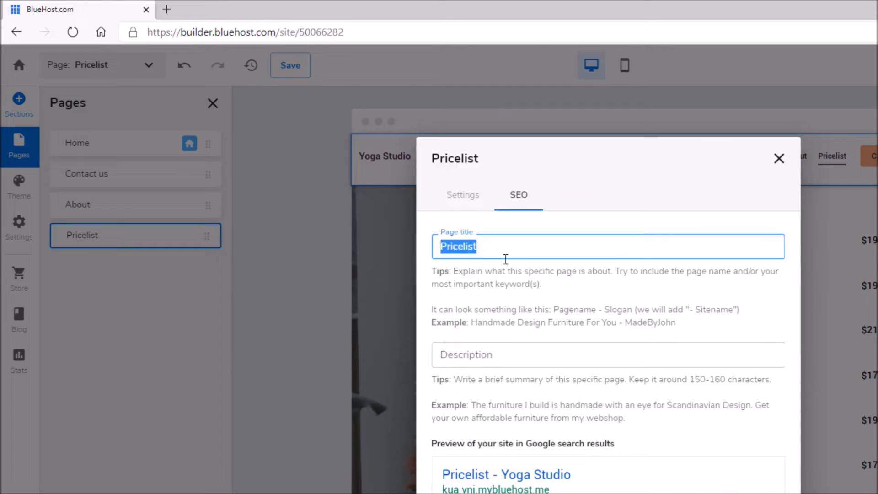
pyautogui.write('Our prices')
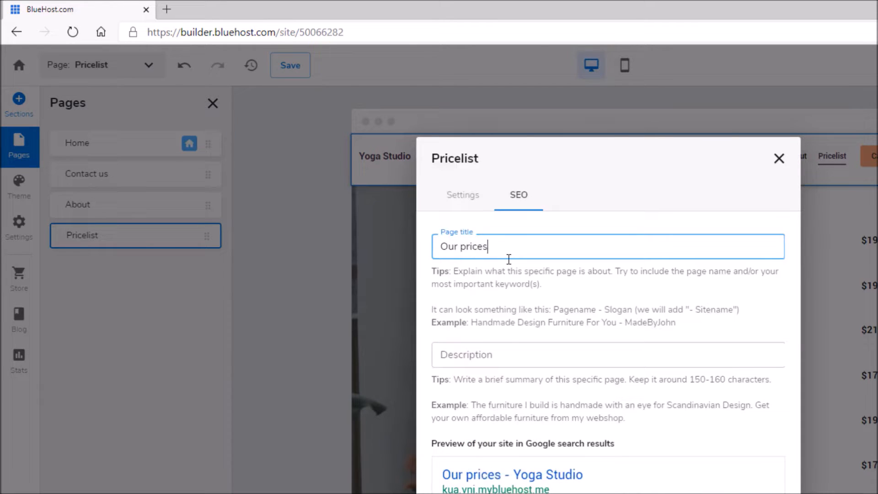
pyautogui.click(506, 352)
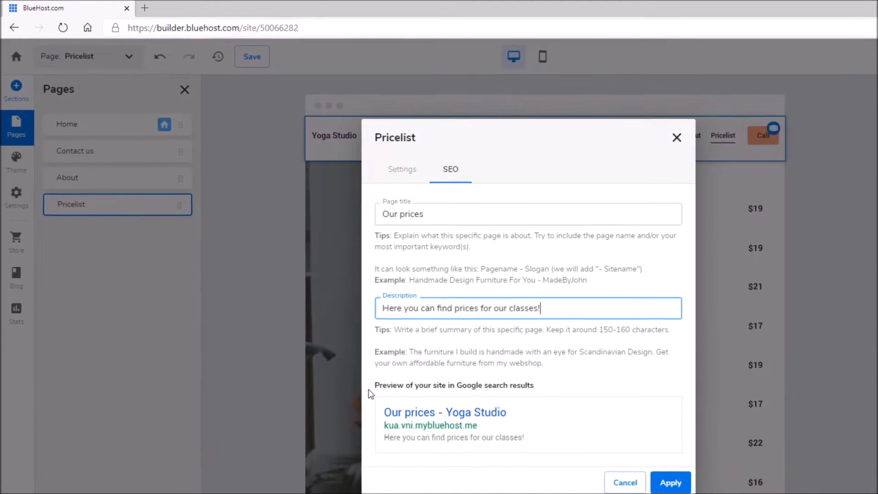
pyautogui.moveTo(423, 446); pyautogui.dragTo(622, 443)
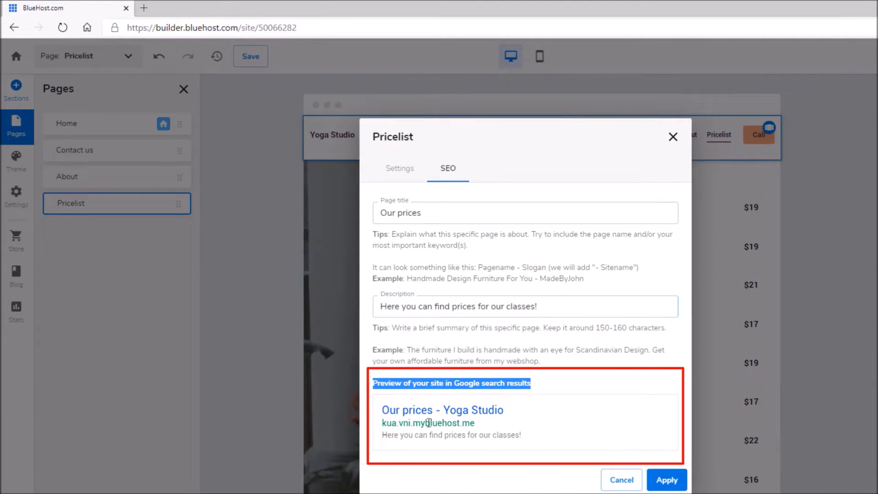
pyautogui.click(666, 479)
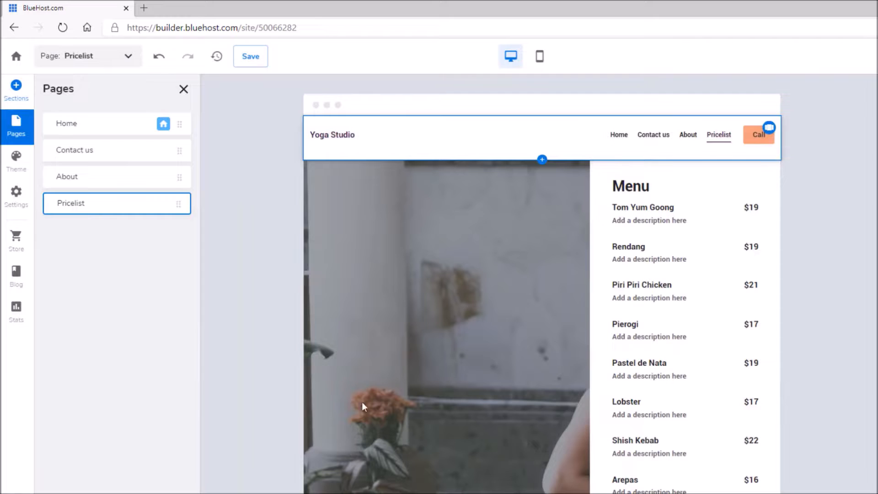
# Close the Pages panel
pyautogui.click(111, 66)
pyautogui.click(93, 101)
pyautogui.click(106, 64)
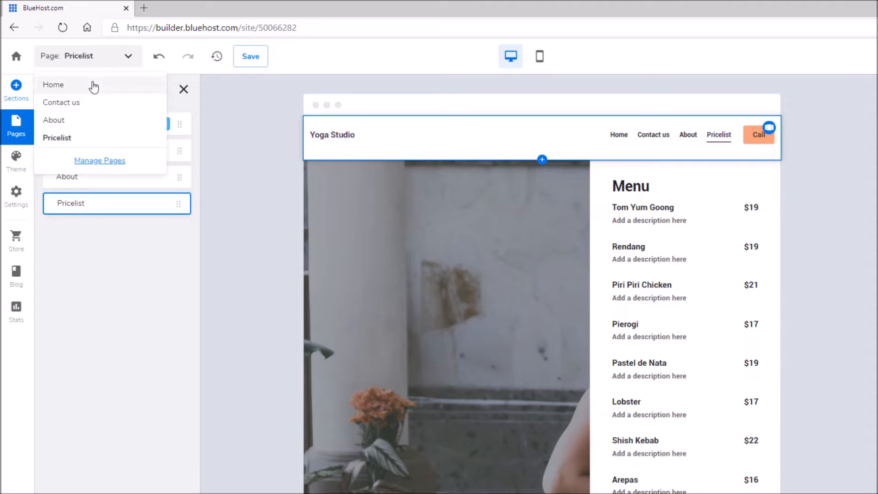
pyautogui.click(92, 85)
pyautogui.click(183, 89)
# View the About, Contact us and Home pages in turn, then bring up the Theme settings
pyautogui.click(93, 64)
pyautogui.click(75, 121)
pyautogui.click(95, 64)
pyautogui.click(73, 103)
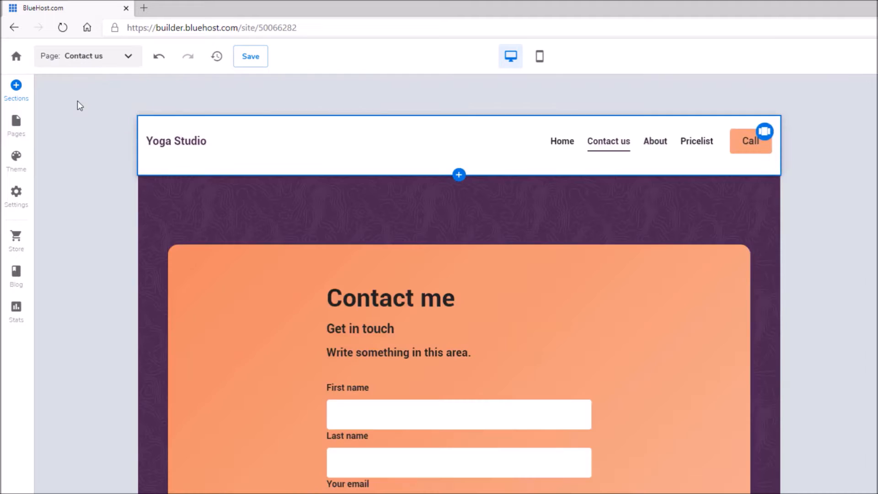
pyautogui.click(94, 63)
pyautogui.click(84, 90)
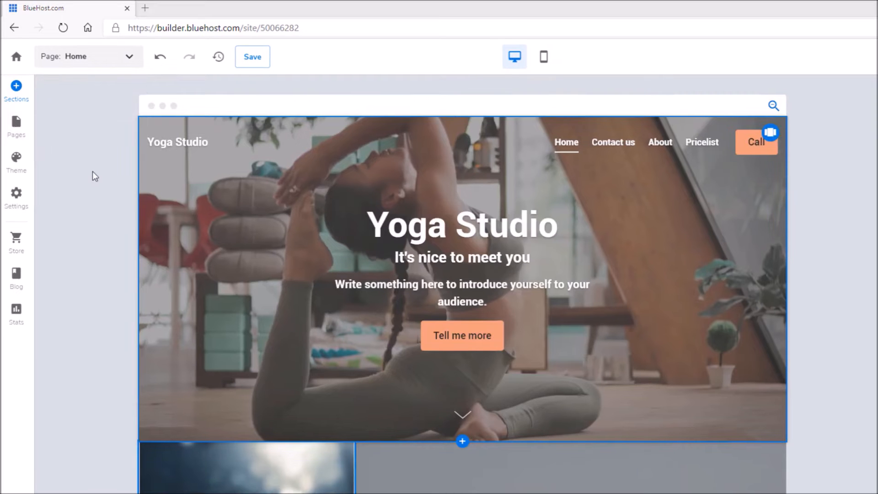
pyautogui.click(23, 171)
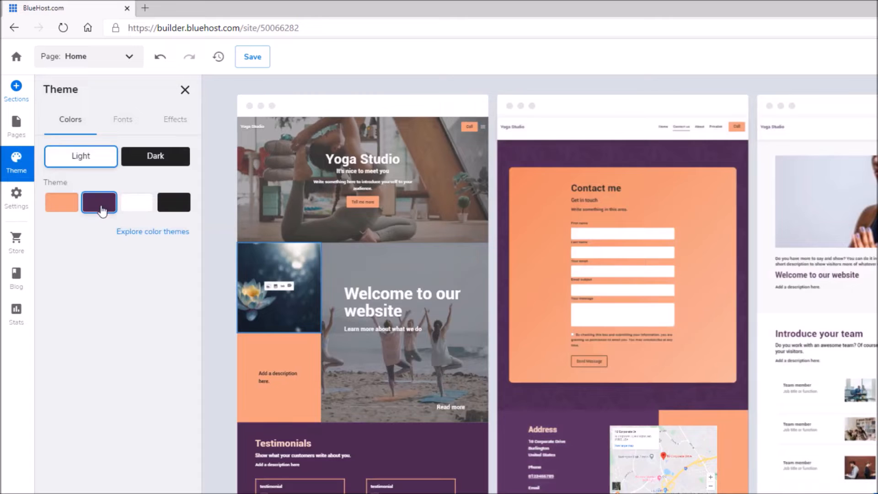
# Change the purple theme colour to blue #2E6AB9
pyautogui.click(102, 207)
pyautogui.moveTo(114, 356); pyautogui.dragTo(101, 353)
pyautogui.click(110, 272)
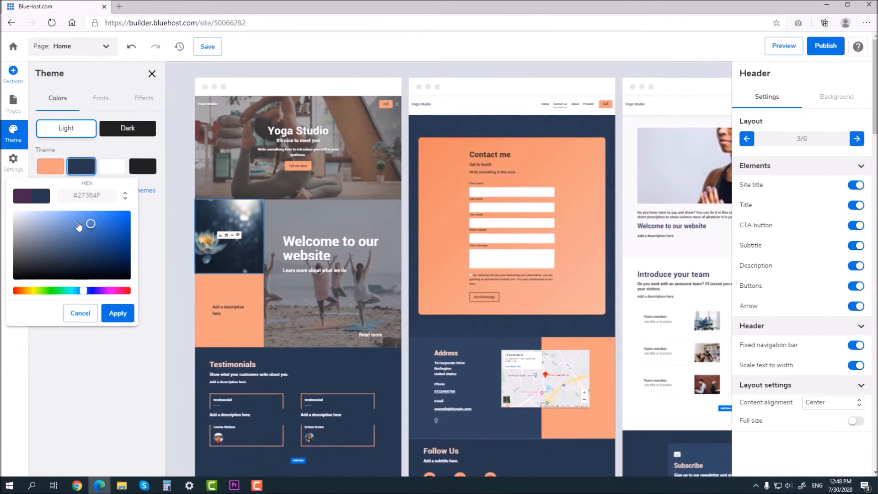
pyautogui.moveTo(79, 223); pyautogui.dragTo(101, 229)
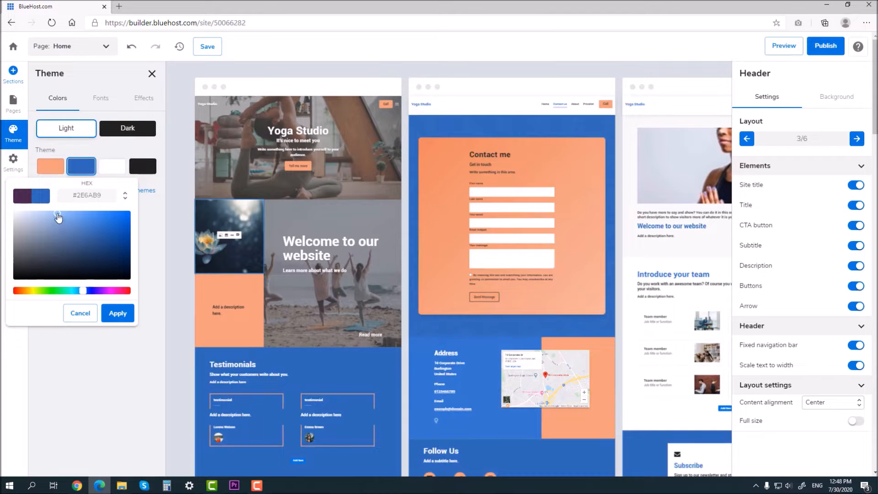
pyautogui.click(118, 313)
# Switch to Dark mode and try Bold, Handwritten and Minimal fonts, keeping Modern
pyautogui.click(128, 129)
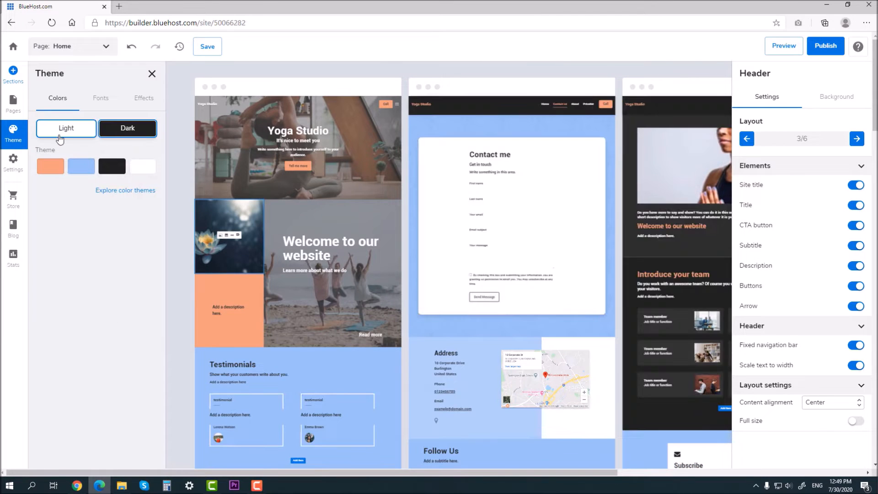
pyautogui.click(100, 98)
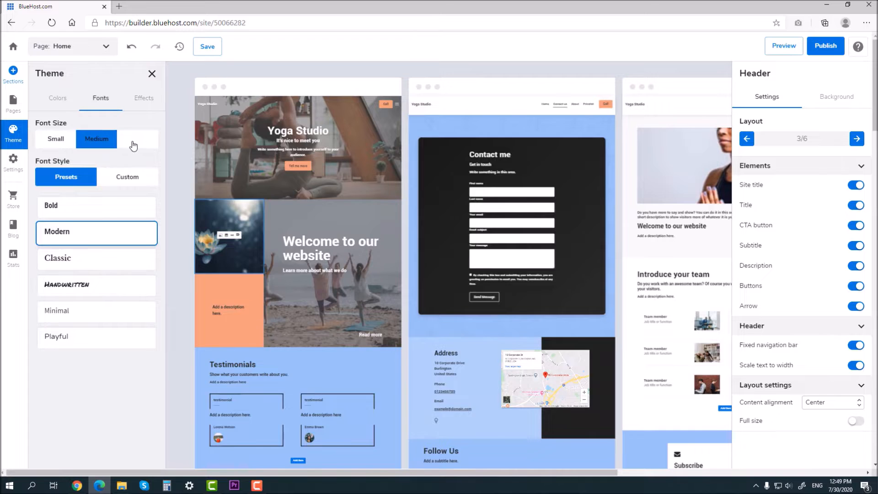
pyautogui.click(92, 206)
pyautogui.click(93, 295)
pyautogui.click(94, 310)
pyautogui.click(94, 234)
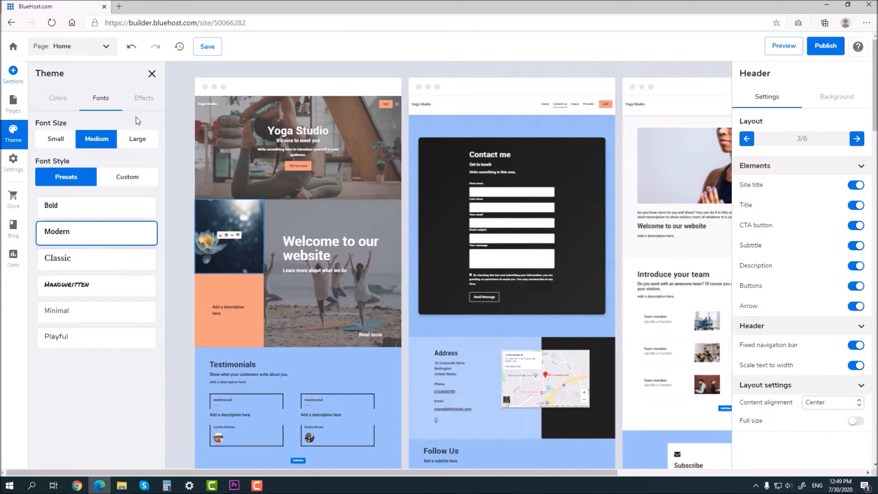
# Turn on theme Effects and close the theme settings
pyautogui.click(143, 98)
pyautogui.click(144, 131)
pyautogui.click(151, 75)
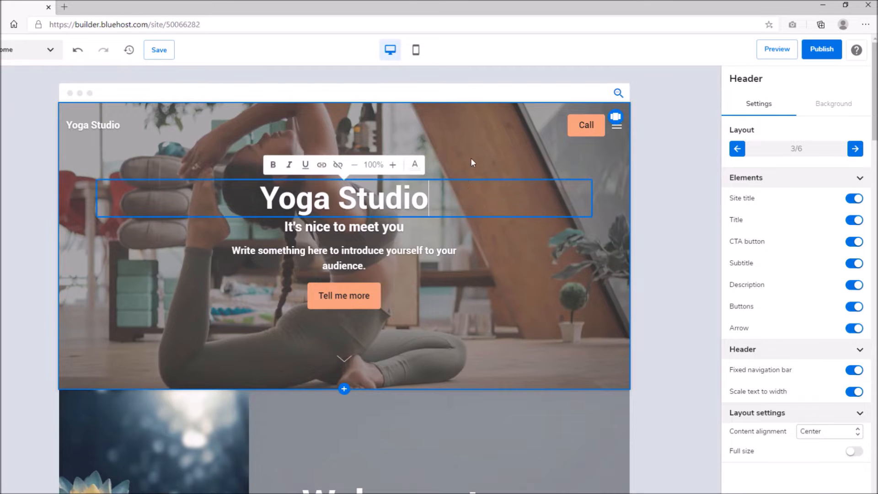
pyautogui.click(531, 426)
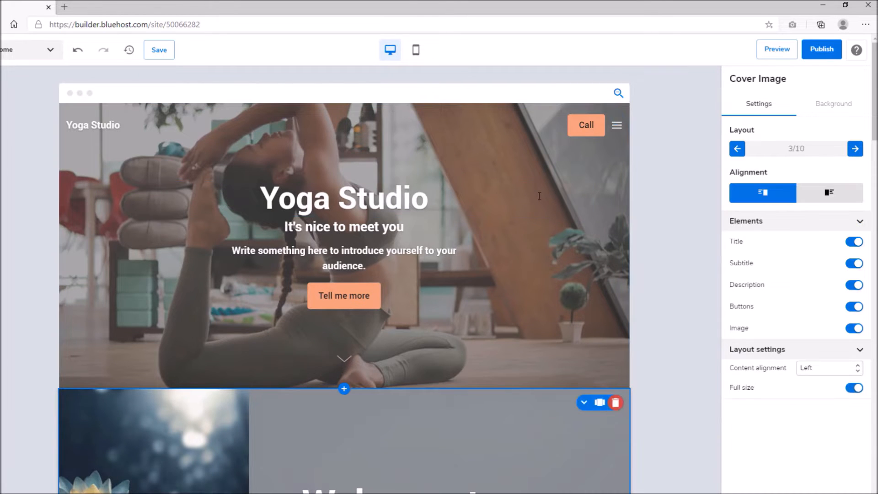
pyautogui.click(579, 221)
pyautogui.click(574, 417)
pyautogui.click(540, 158)
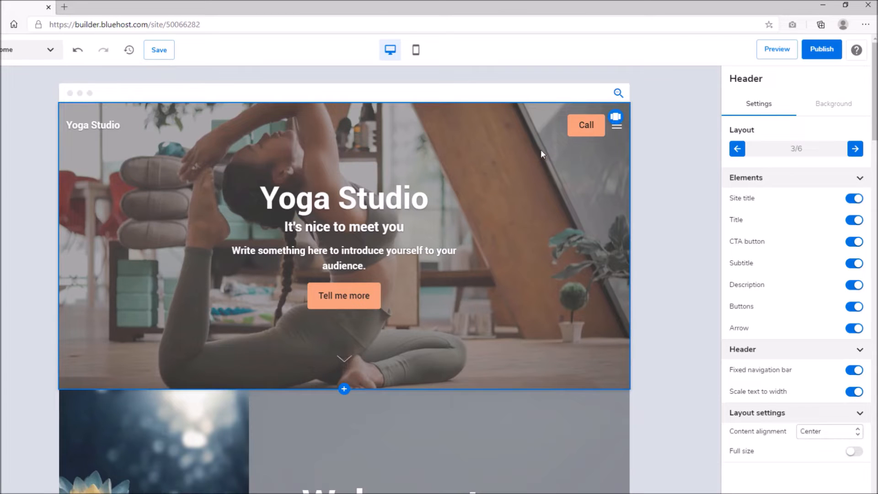
pyautogui.click(855, 149)
pyautogui.click(855, 148)
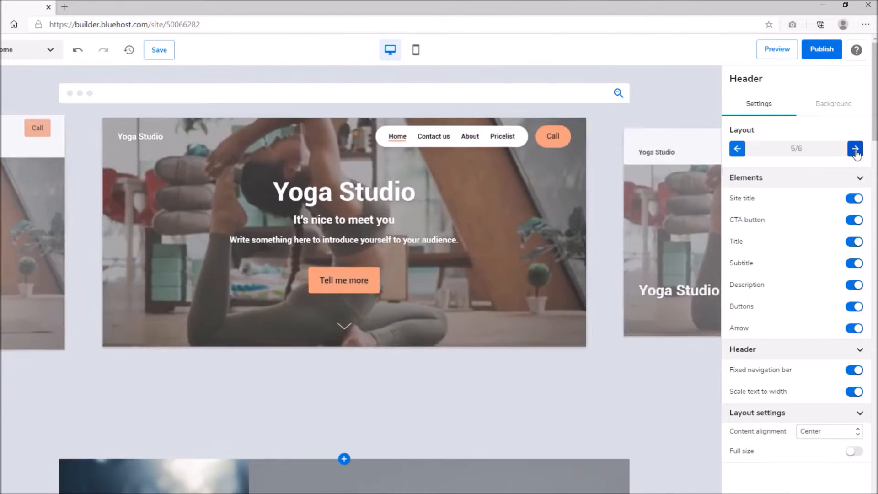
pyautogui.click(855, 149)
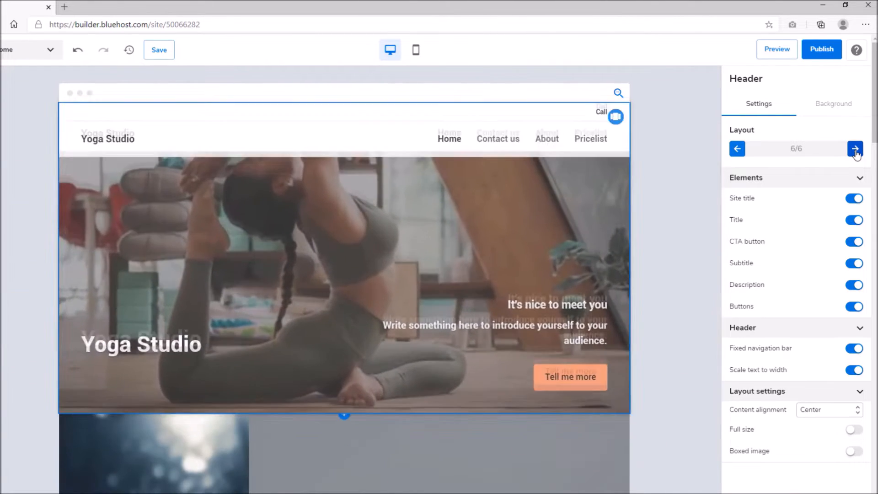
pyautogui.click(854, 149)
pyautogui.click(855, 149)
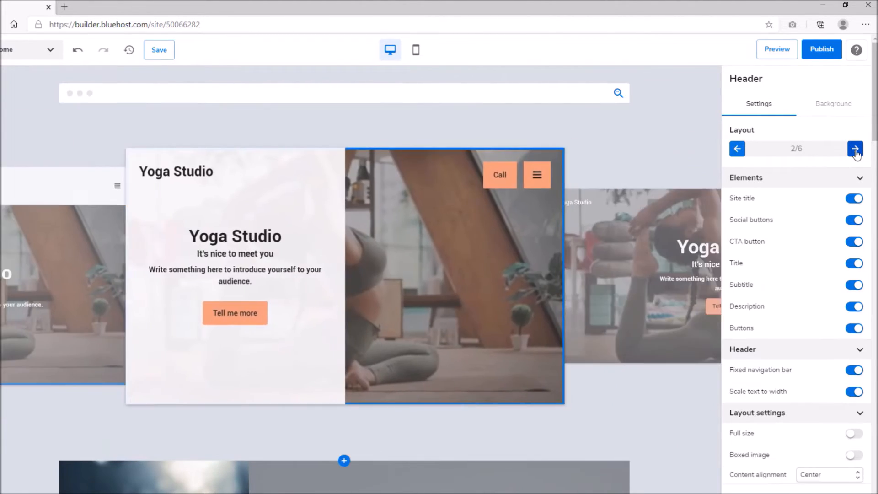
pyautogui.click(854, 148)
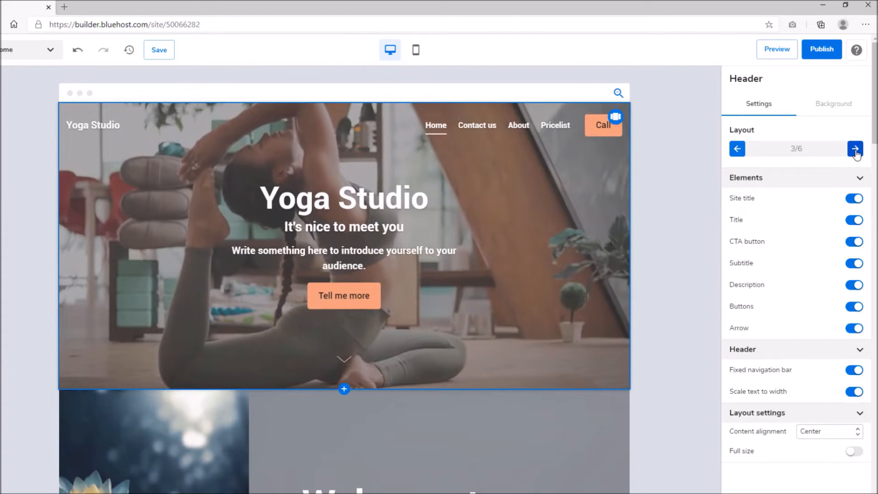
# Hide the header's site title, Call button and description, keeping the Tell me more button
pyautogui.click(851, 199)
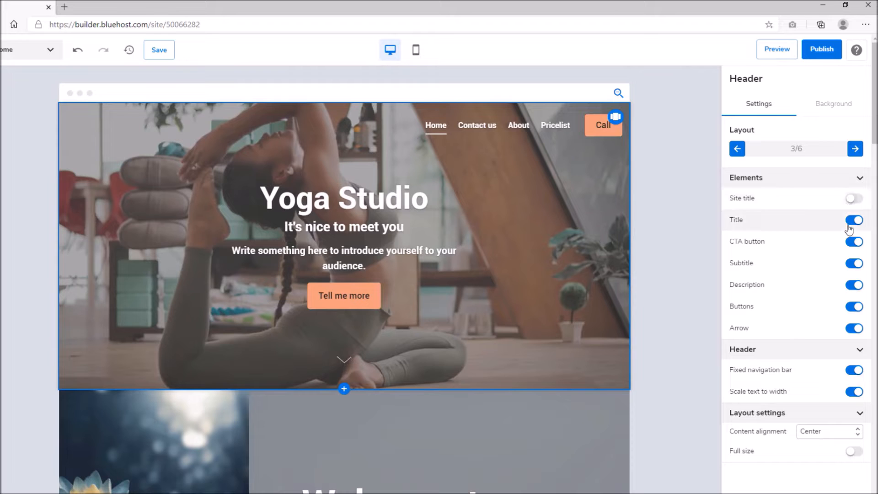
pyautogui.click(853, 242)
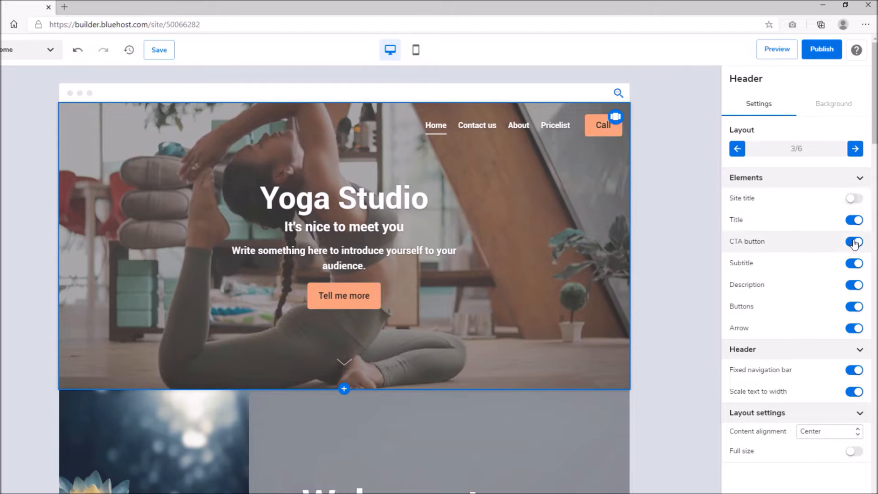
pyautogui.click(856, 285)
pyautogui.click(855, 285)
pyautogui.click(855, 285)
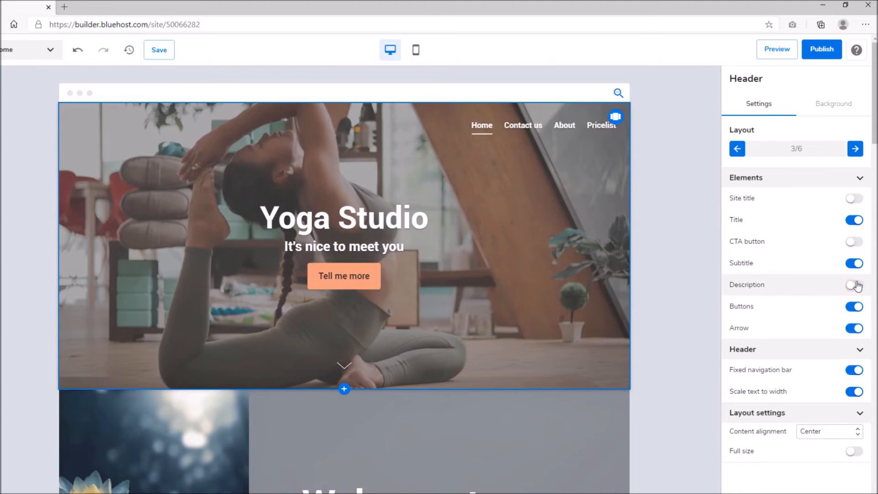
pyautogui.click(854, 307)
pyautogui.click(854, 306)
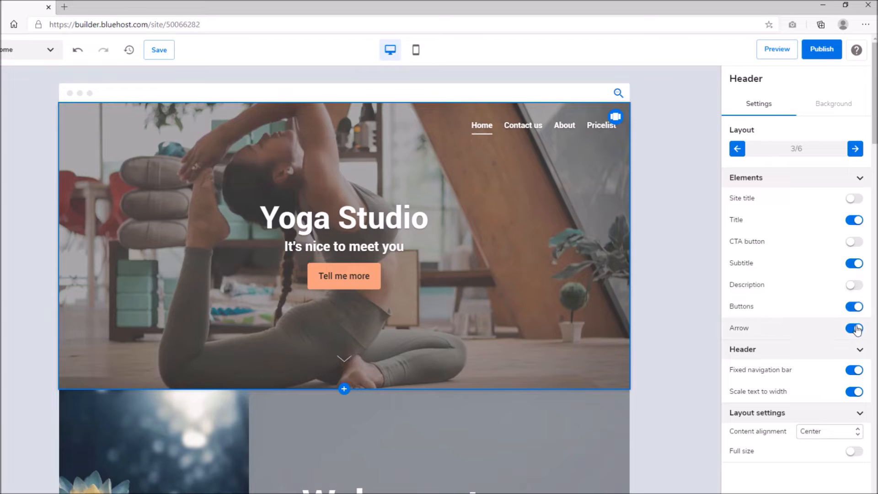
# Turn on scale text to width and align header content Left, leaving Full size off
pyautogui.click(853, 392)
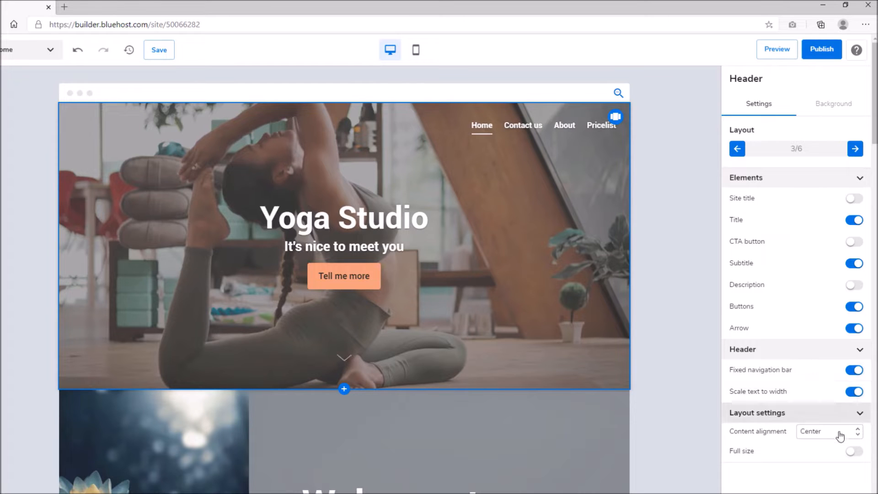
pyautogui.click(839, 432)
pyautogui.click(823, 421)
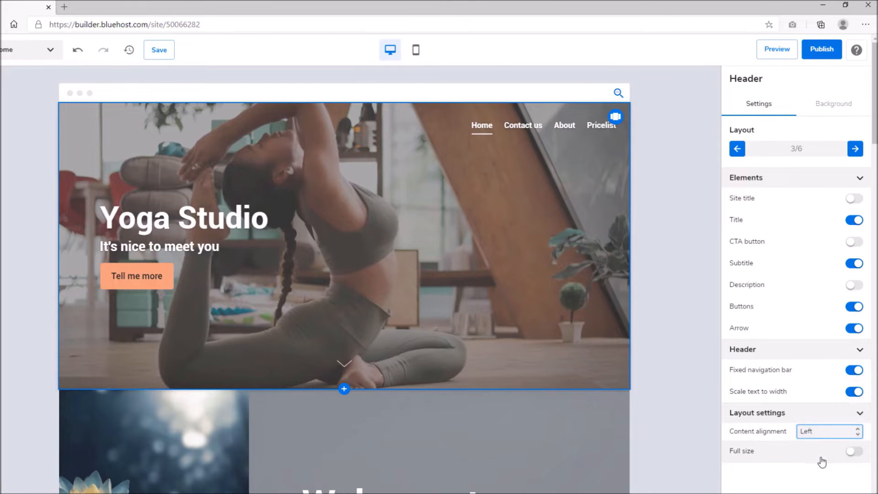
pyautogui.click(851, 452)
pyautogui.click(854, 451)
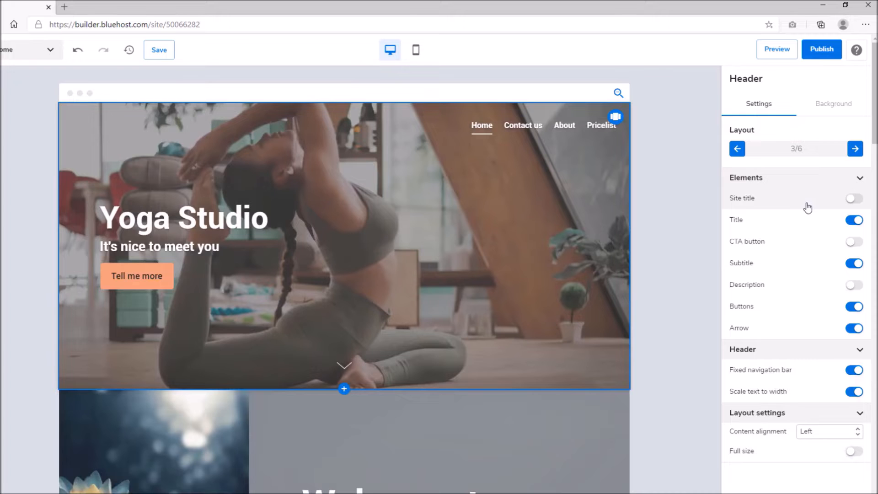
# Try the misty landscape, office, red cup, starry sky and beach waves video backgrounds
pyautogui.click(824, 107)
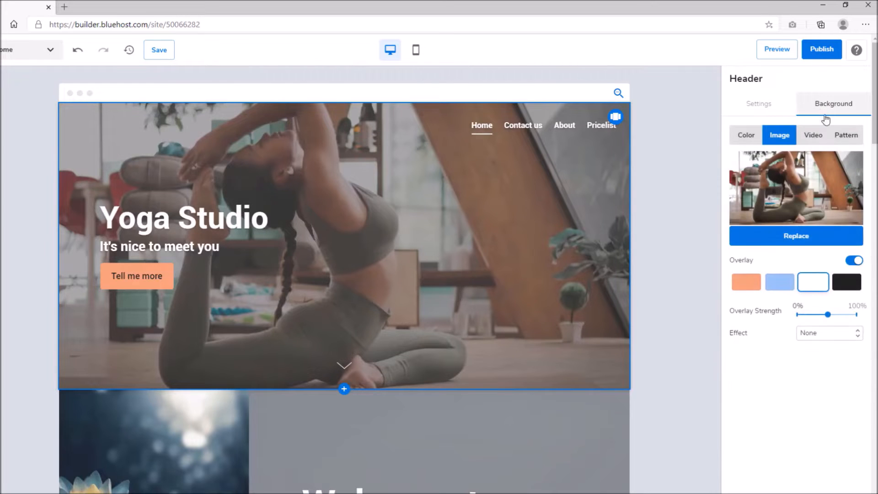
pyautogui.click(824, 135)
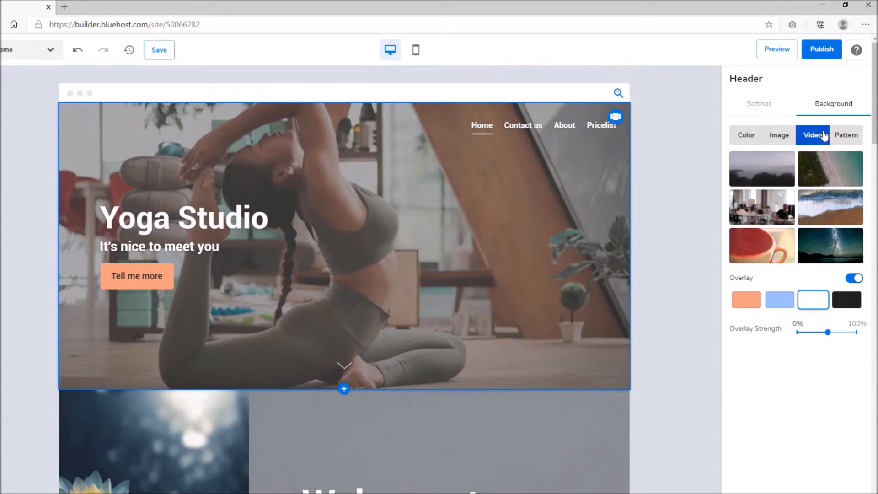
pyautogui.click(777, 177)
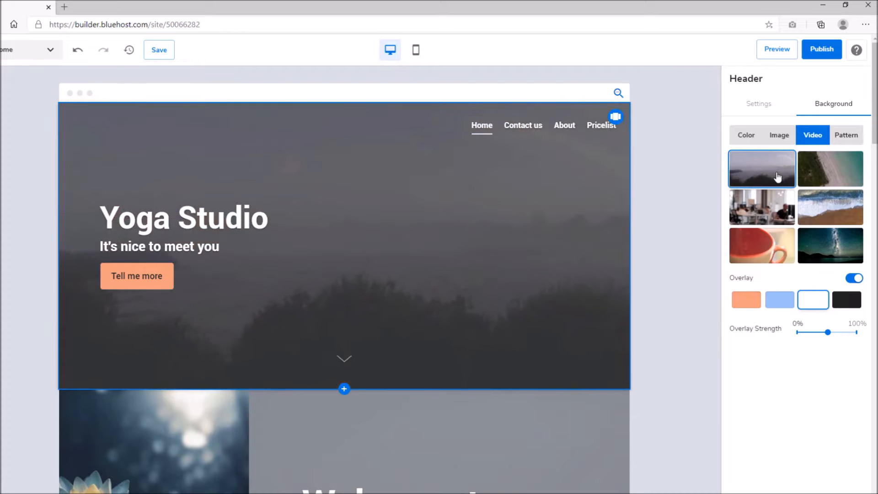
pyautogui.click(772, 221)
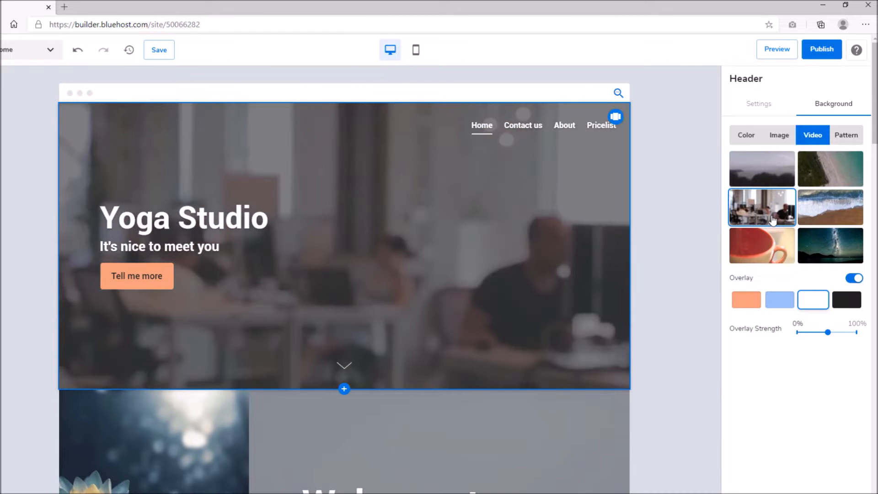
pyautogui.click(768, 257)
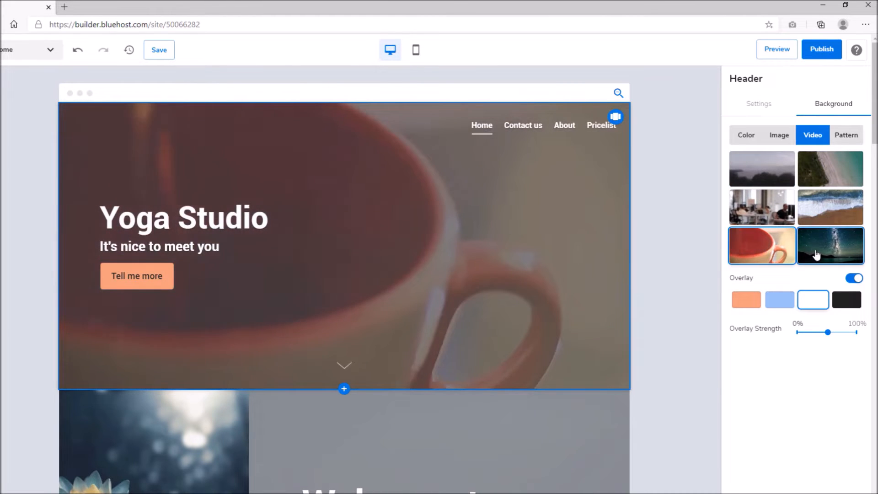
pyautogui.click(816, 255)
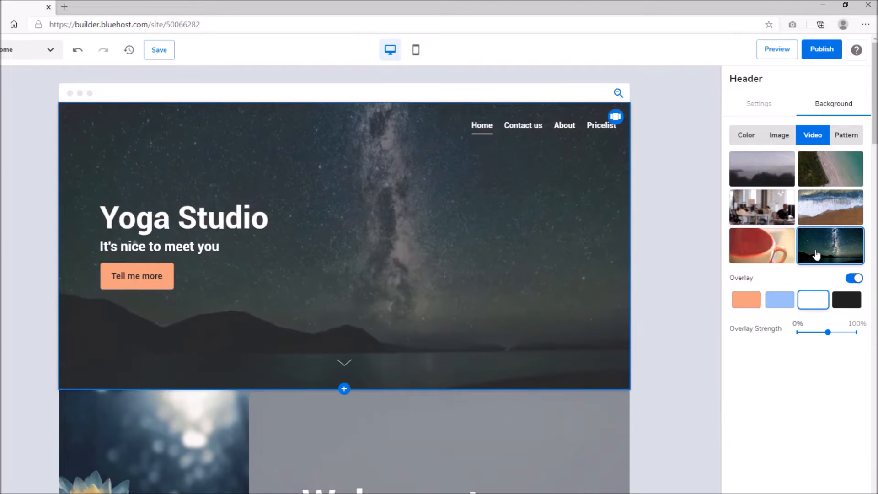
pyautogui.click(828, 208)
# Try the cube pattern with different colours, then a plain blue header background
pyautogui.click(846, 137)
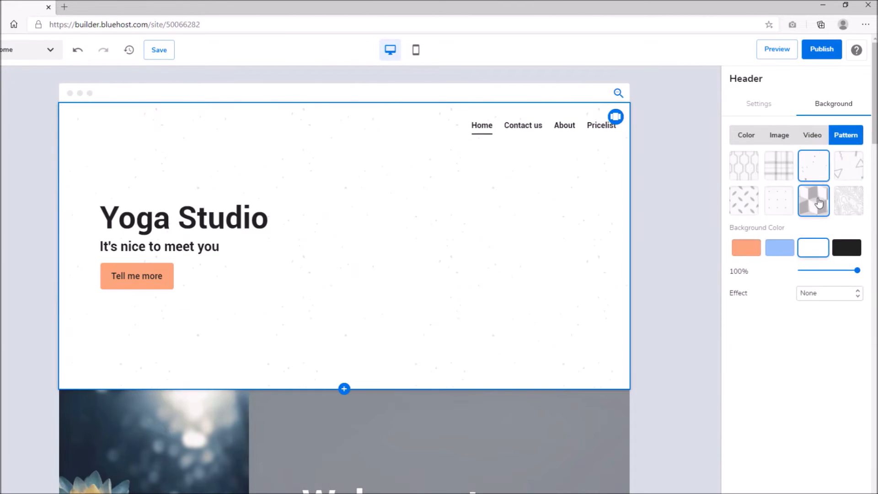
pyautogui.click(780, 248)
pyautogui.click(746, 248)
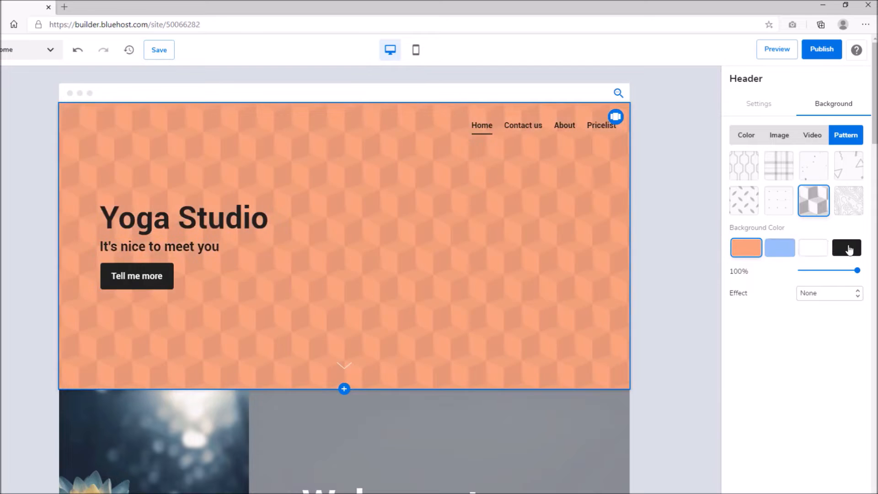
pyautogui.click(846, 247)
pyautogui.click(753, 137)
pyautogui.click(775, 163)
# Set the woman-on-balcony meditation photo as the header background with Overlay off
pyautogui.click(779, 135)
pyautogui.click(783, 162)
pyautogui.scroll(-4, 312, 222)
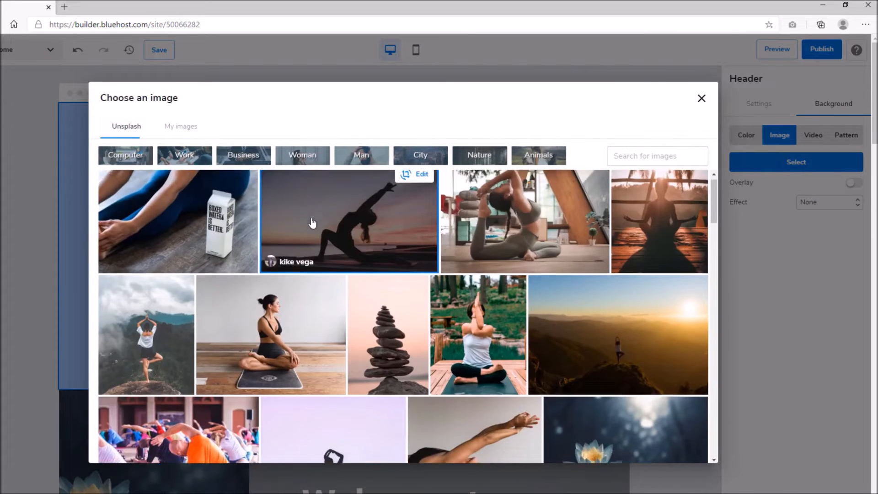
pyautogui.scroll(-3, 312, 222)
pyautogui.click(361, 228)
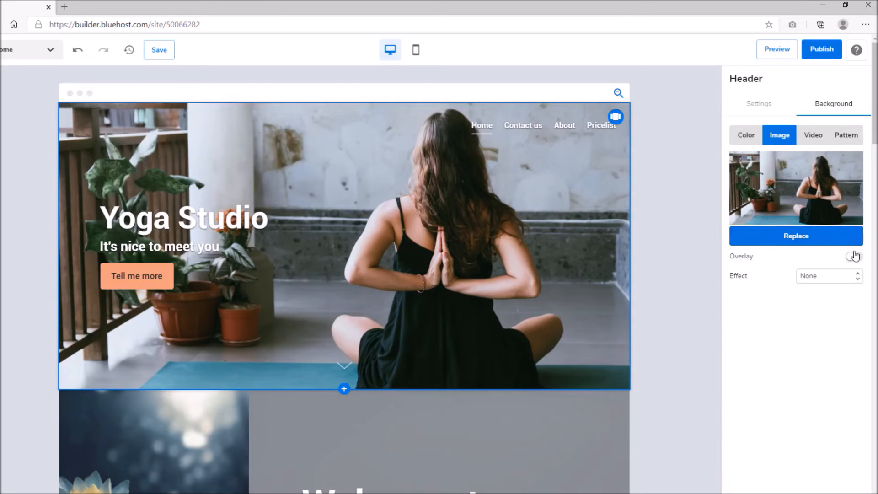
pyautogui.click(853, 260)
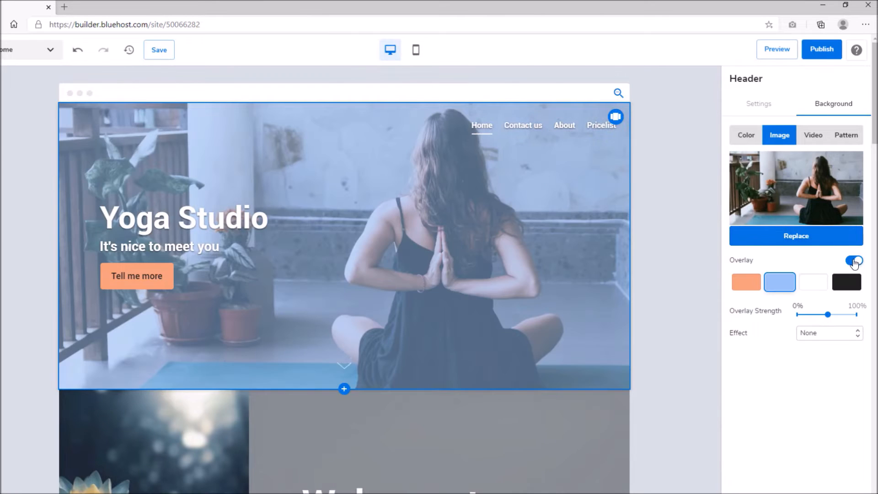
pyautogui.click(853, 261)
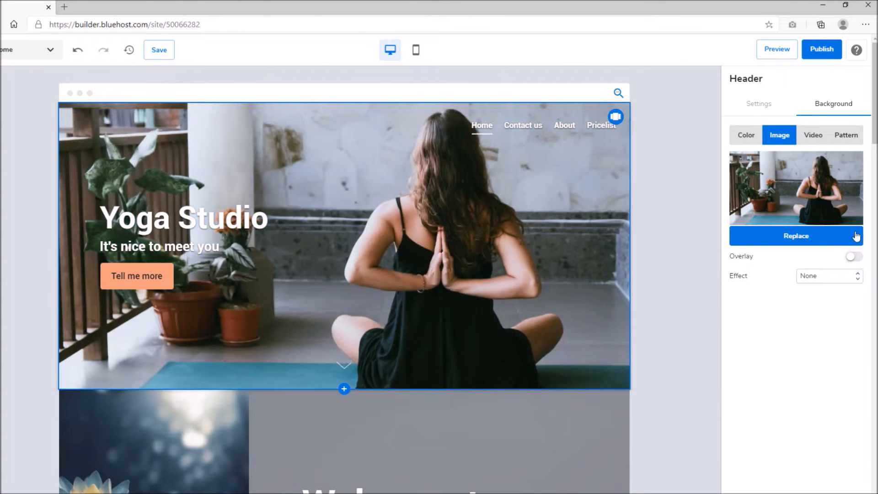
pyautogui.click(759, 106)
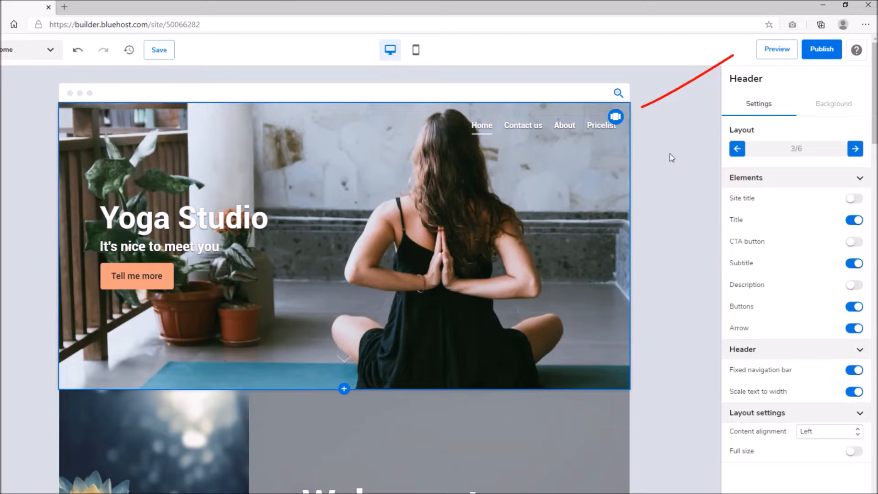
# Preview alternative header layouts and keep layout 3/6
pyautogui.click(616, 117)
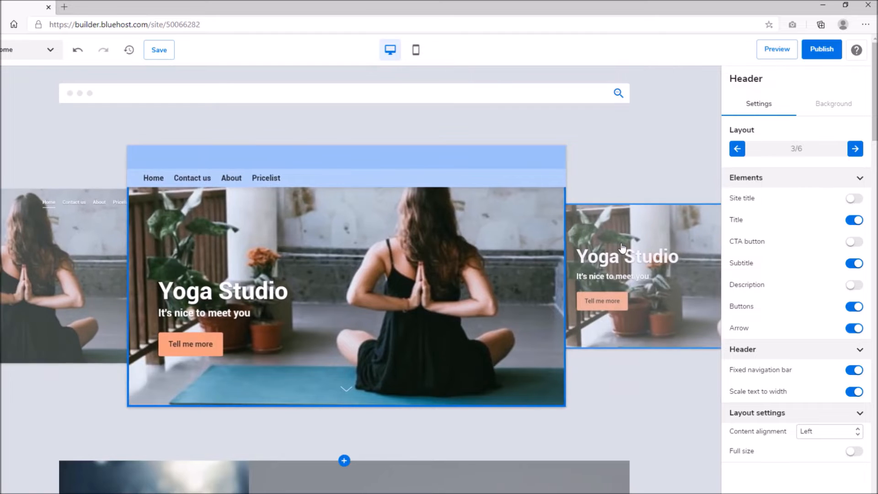
pyautogui.click(616, 254)
pyautogui.click(617, 254)
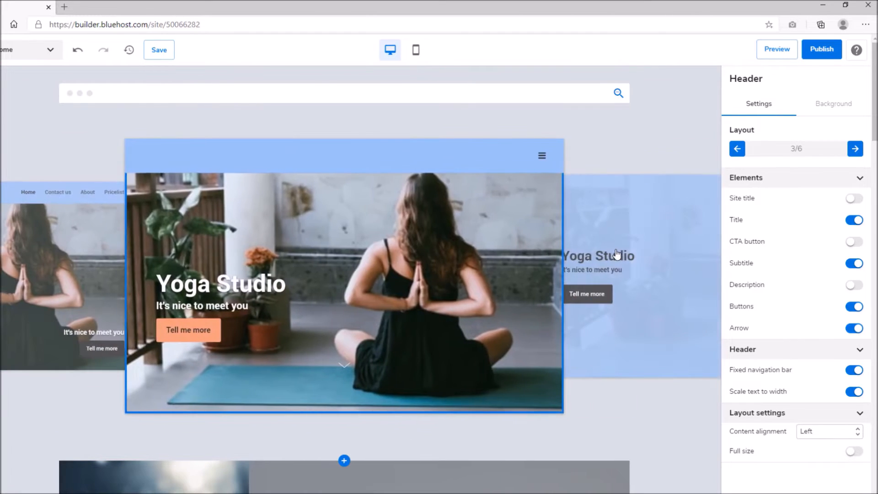
pyautogui.click(616, 254)
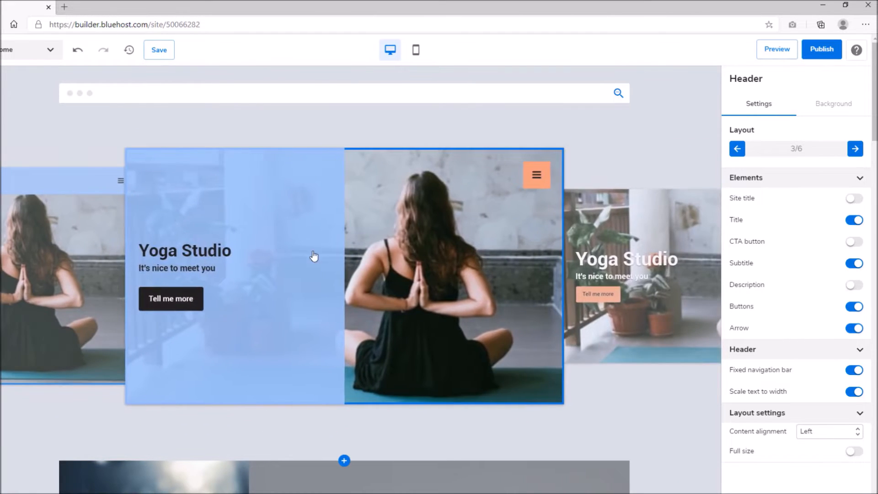
pyautogui.click(617, 254)
pyautogui.click(348, 247)
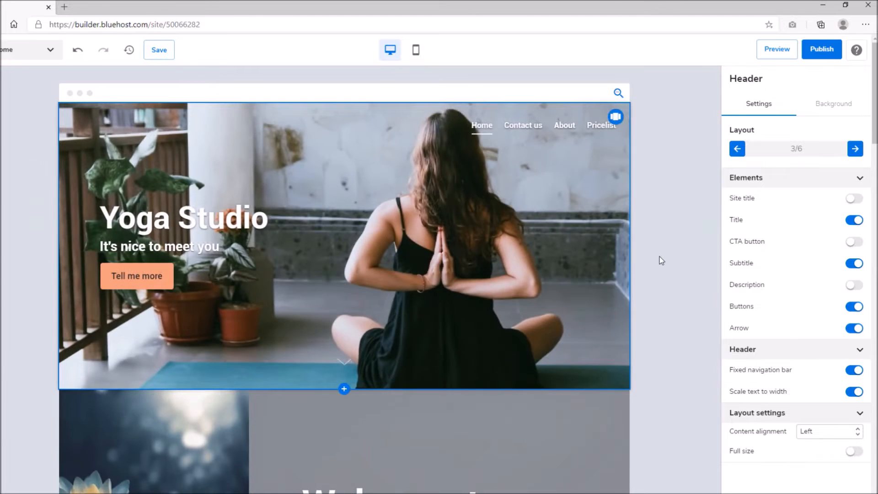
# Move the Testimonials section down one place
pyautogui.scroll(-6, 476, 345)
pyautogui.click(491, 244)
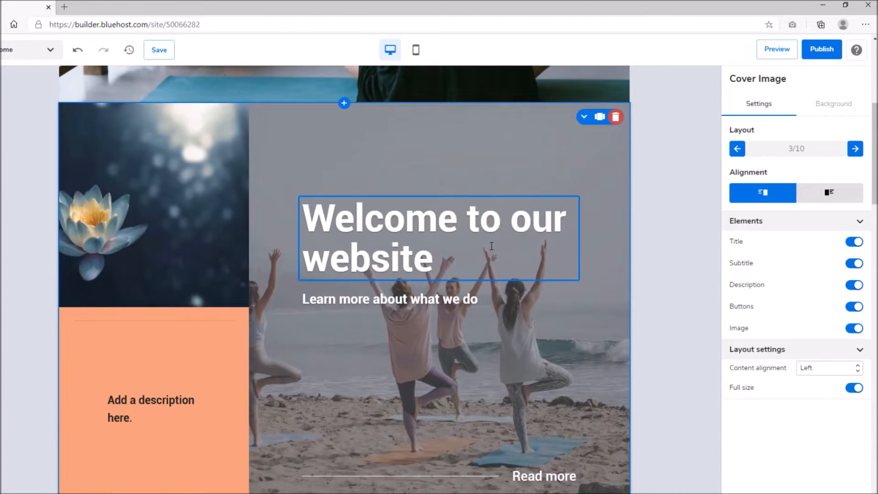
pyautogui.click(523, 151)
pyautogui.scroll(2, 588, 123)
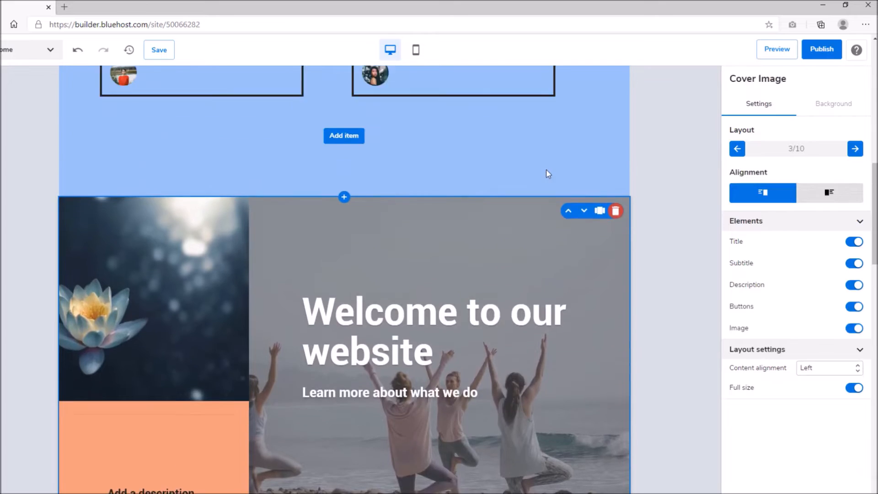
pyautogui.scroll(5, 548, 173)
pyautogui.click(545, 168)
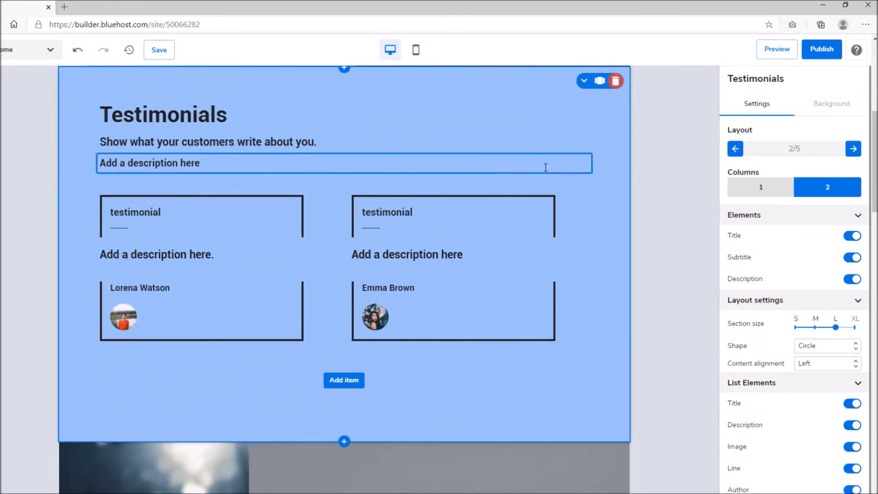
pyautogui.scroll(6, 545, 168)
pyautogui.scroll(-3, 455, 388)
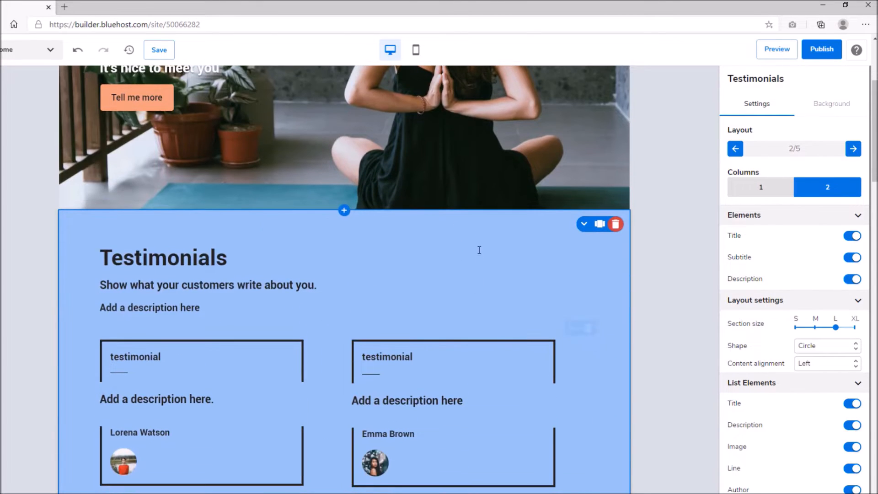
pyautogui.click(582, 227)
# Move the Gallery section up above Testimonials and the cover section, directly under the header
pyautogui.scroll(-7, 485, 225)
pyautogui.click(485, 225)
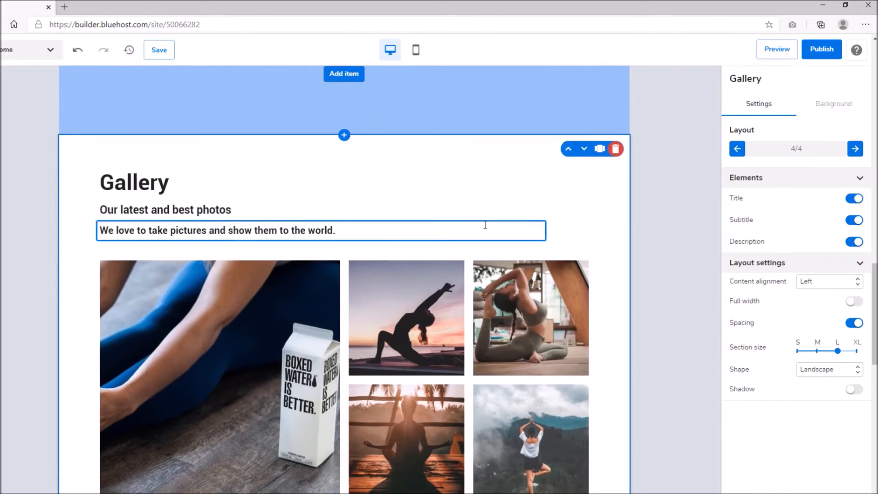
pyautogui.click(568, 149)
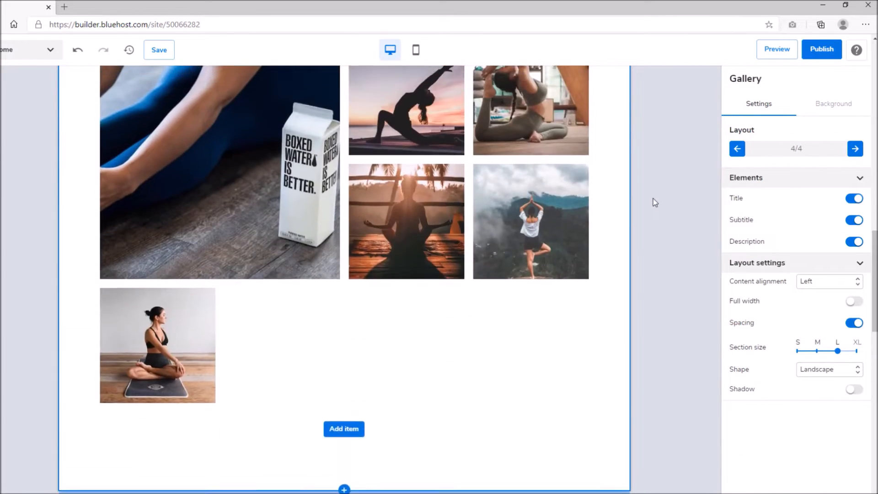
pyautogui.scroll(4, 652, 199)
pyautogui.scroll(-6, 653, 199)
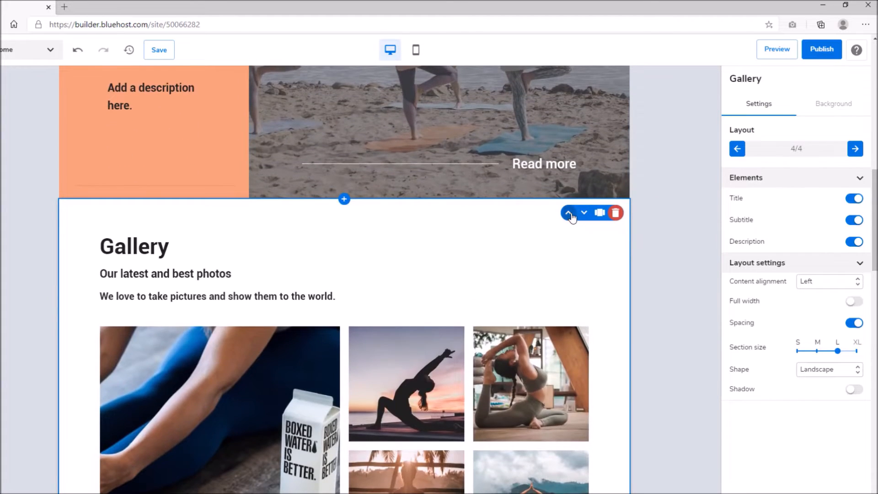
pyautogui.click(571, 215)
pyautogui.scroll(5, 643, 209)
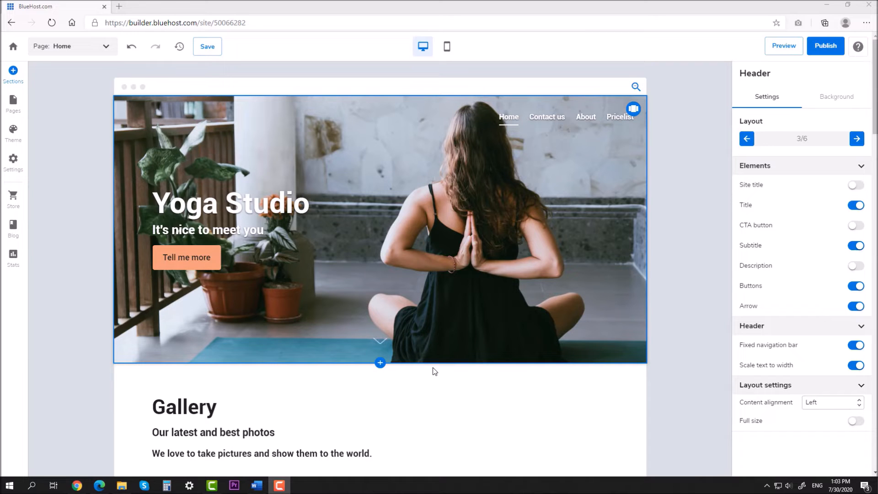
# Retitle the header 'In-studio' / 'or virtual classes' on two lines at 80% size
pyautogui.click(261, 230)
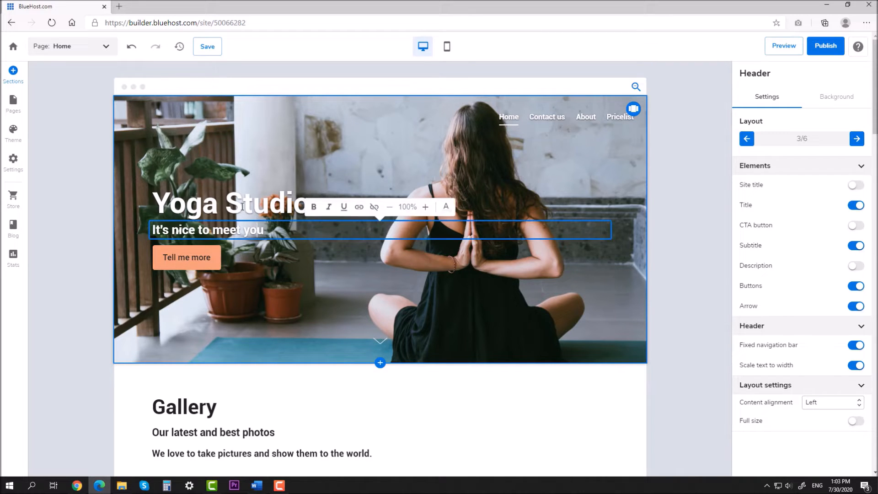
pyautogui.click(243, 208)
pyautogui.hotkey('ctrl', 'a')
pyautogui.write('In')
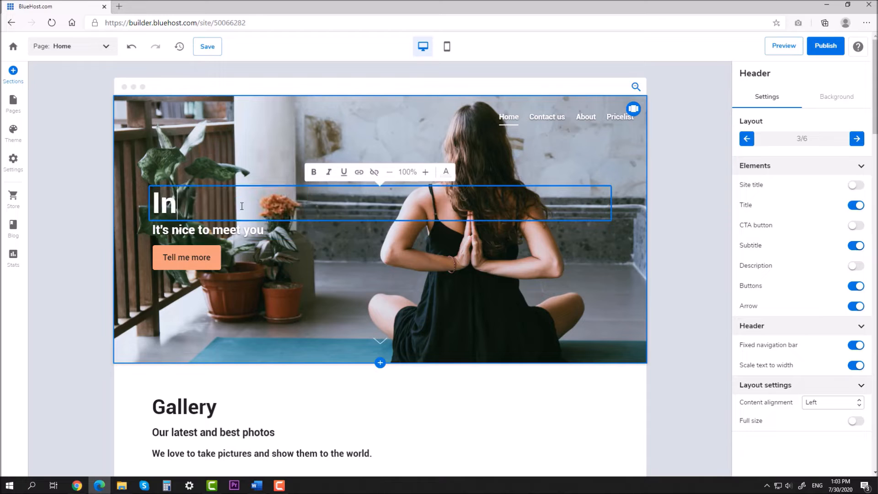
pyautogui.write('-studio')
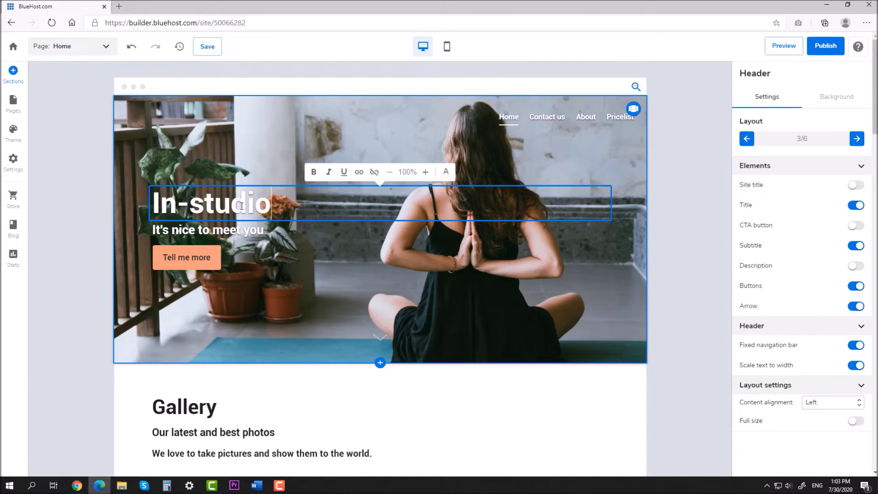
pyautogui.press('Return')
pyautogui.write('or ')
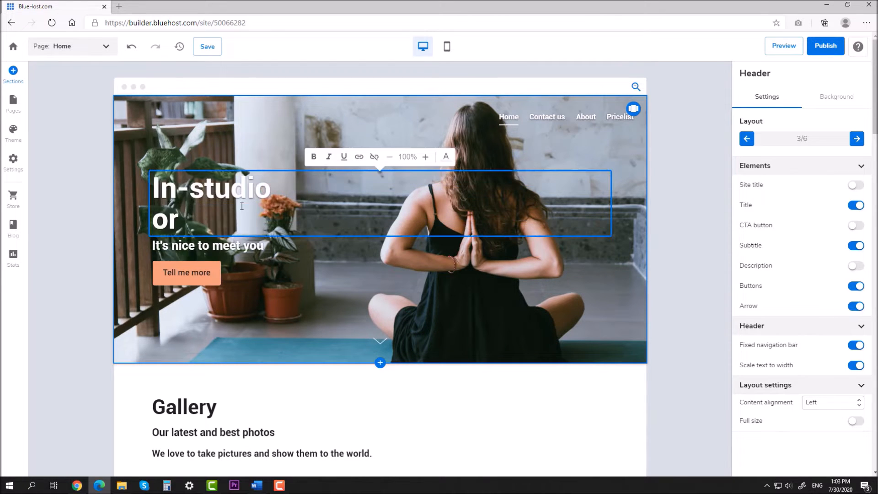
pyautogui.write('virt')
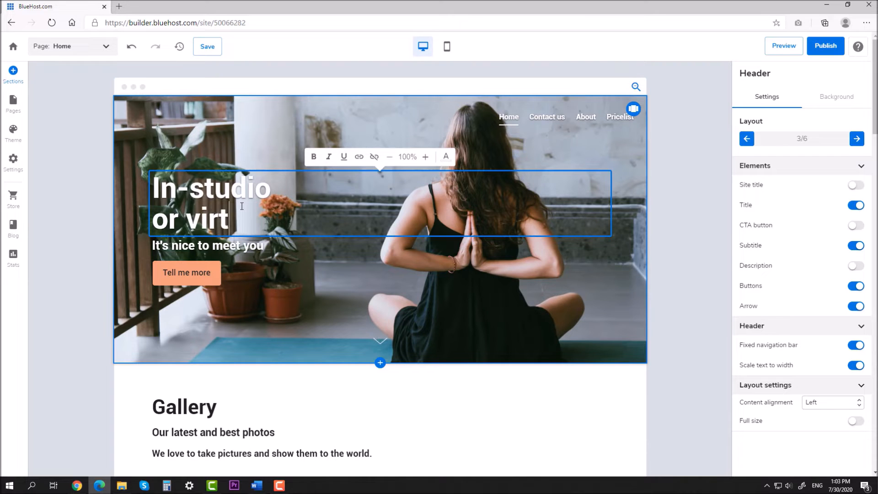
pyautogui.write('ual clas')
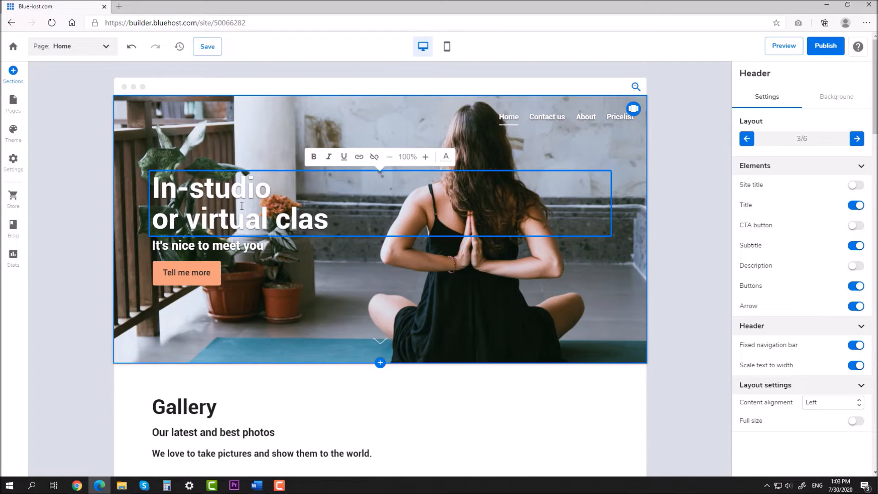
pyautogui.write('ses')
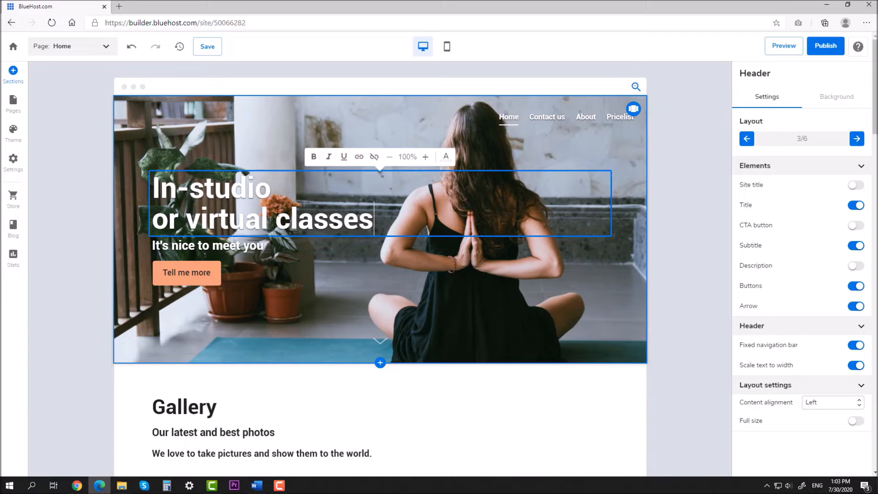
pyautogui.hotkey('ctrl', 'a')
pyautogui.click(390, 155)
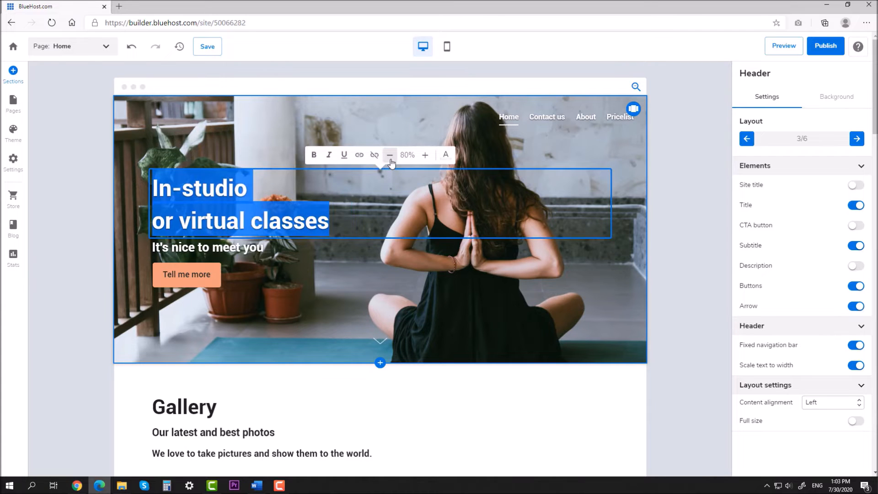
# Paste the live-stream subtitle and break it into three lines
pyautogui.click(208, 247)
pyautogui.hotkey('ctrl', 'a')
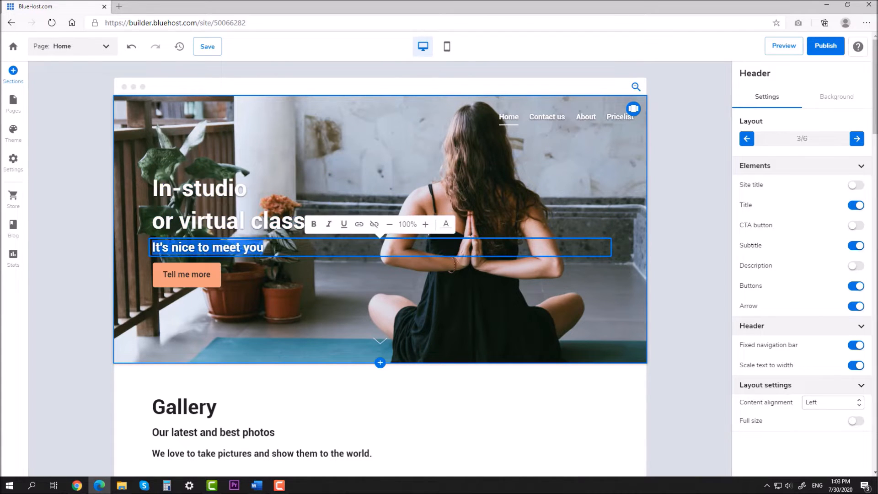
pyautogui.write('Not ready to come back to our studio? We got you covered. All our classes are available via live stream.')
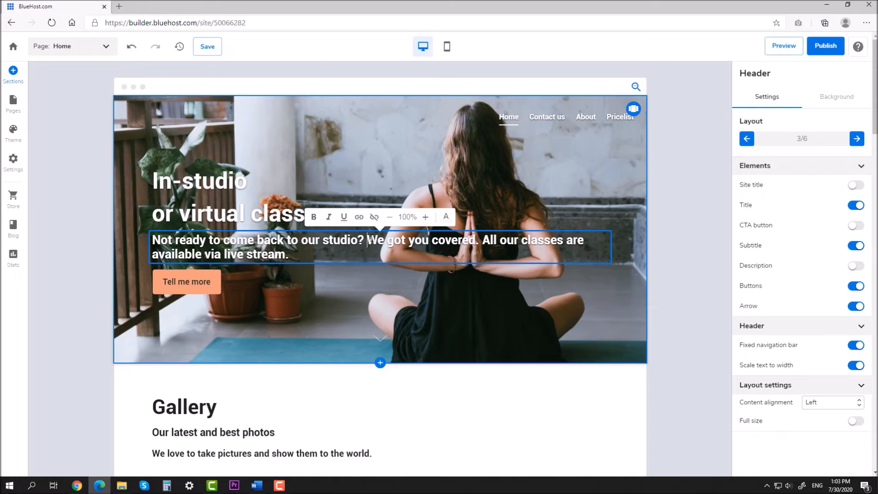
pyautogui.press('Return')
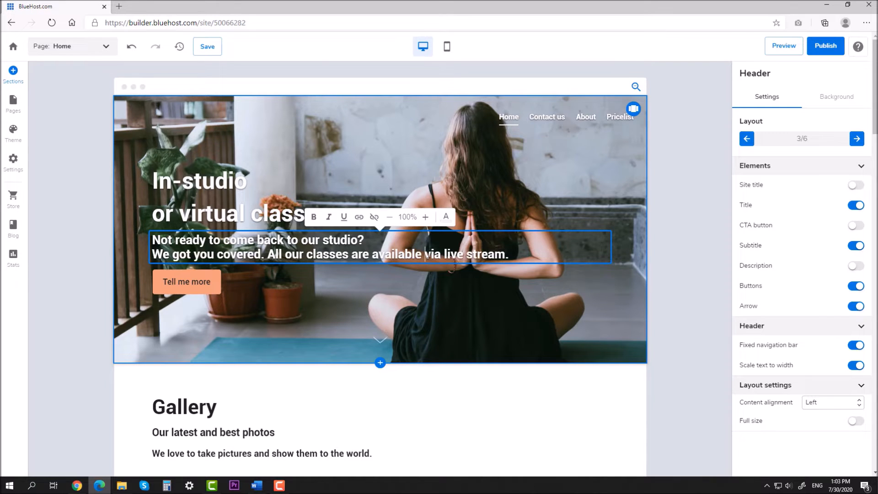
pyautogui.press('Return')
pyautogui.click(679, 198)
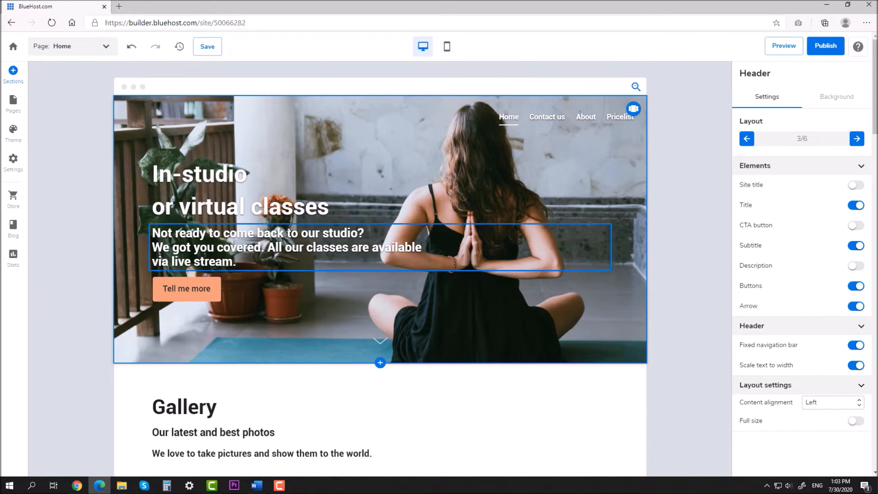
# Enlarge the header title text by two size steps
pyautogui.click(228, 176)
pyautogui.hotkey('ctrl', 'a')
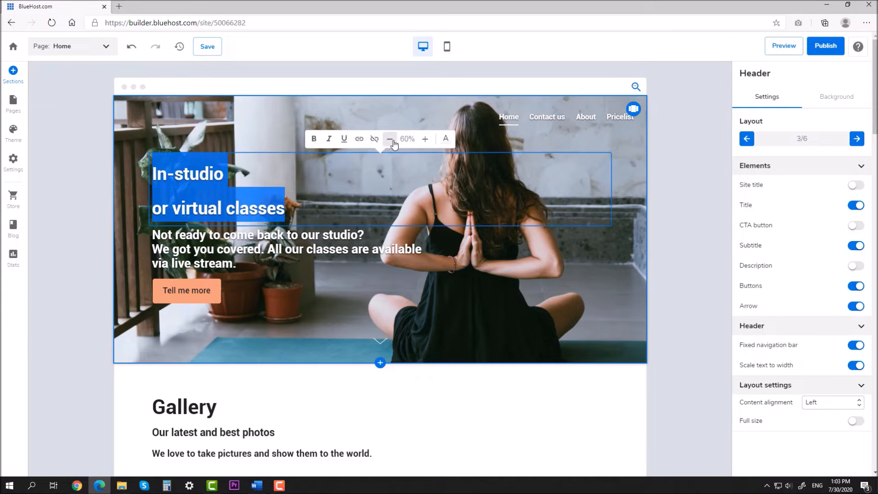
pyautogui.click(425, 141)
pyautogui.click(426, 141)
pyautogui.click(678, 196)
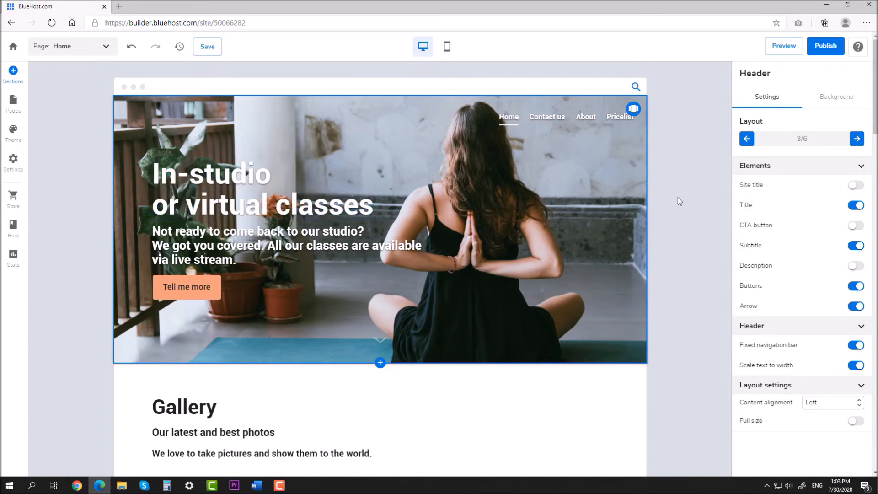
pyautogui.press('F10')
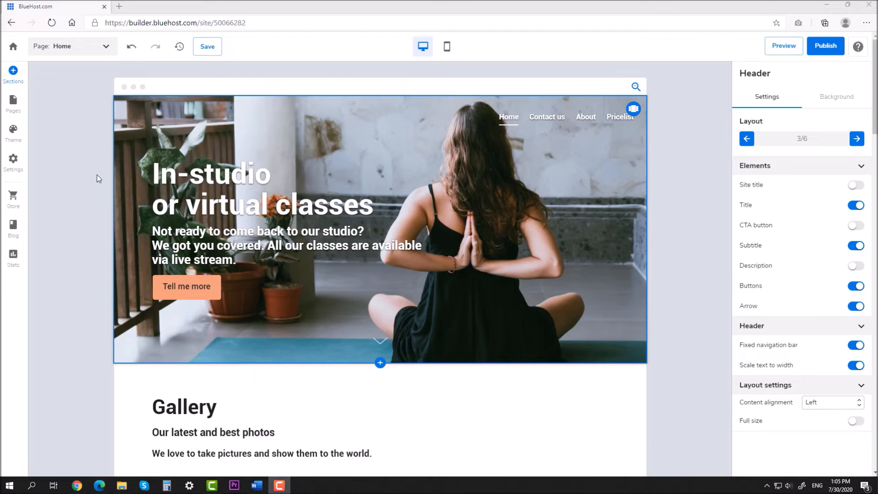
# Replace the orange theme colour with dark navy via its hex value
pyautogui.click(20, 141)
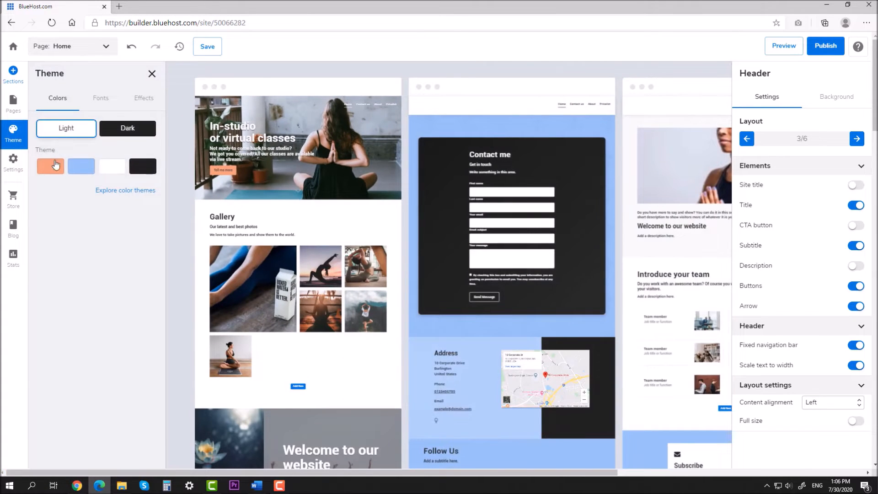
pyautogui.click(55, 164)
pyautogui.click(101, 195)
pyautogui.moveTo(105, 197); pyautogui.dragTo(79, 195)
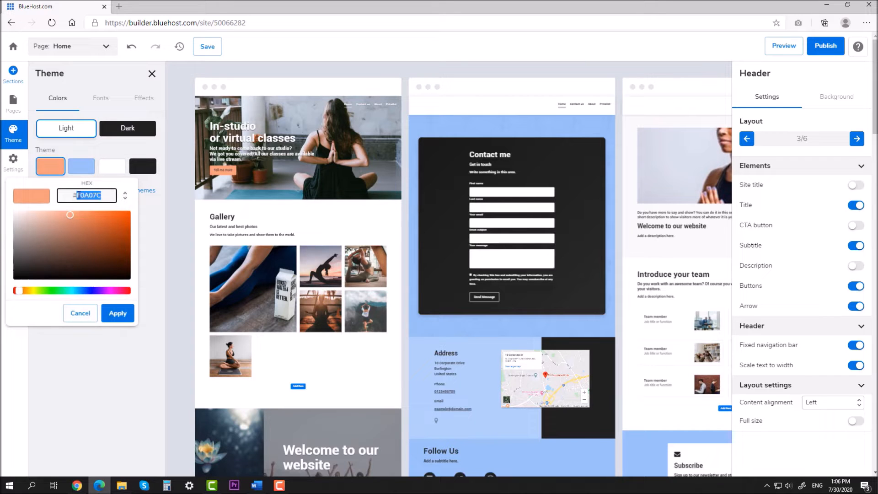
pyautogui.write('173953')
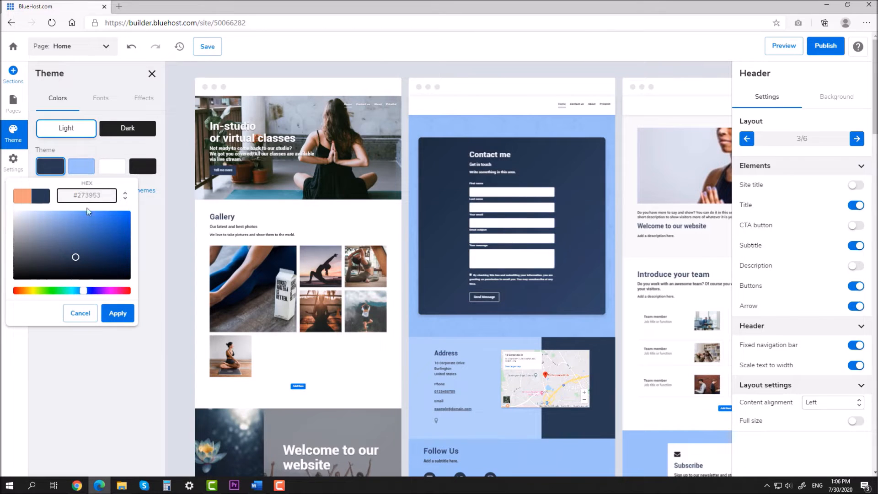
pyautogui.click(117, 314)
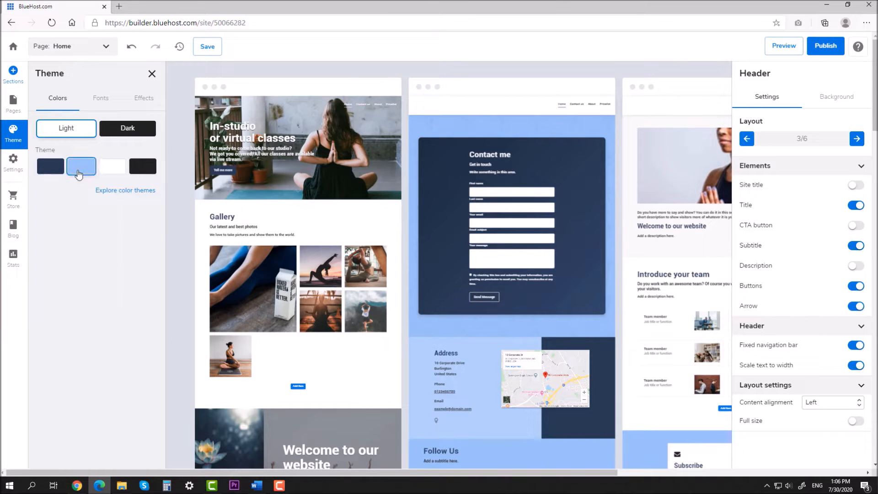
# Replace the light blue theme colour with white and close the theme settings
pyautogui.click(79, 173)
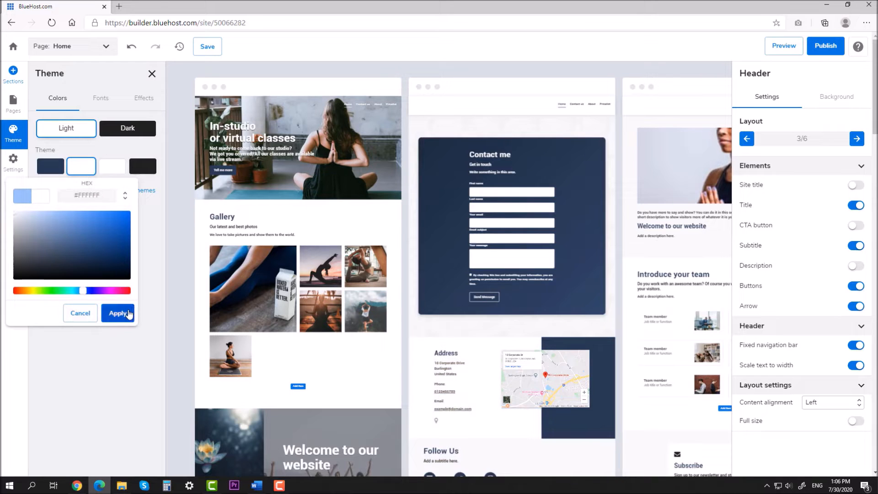
pyautogui.click(129, 314)
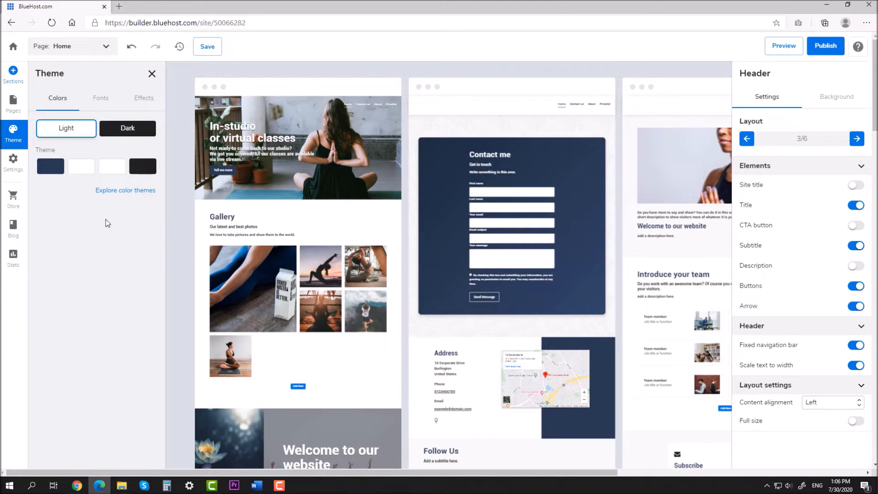
pyautogui.click(150, 76)
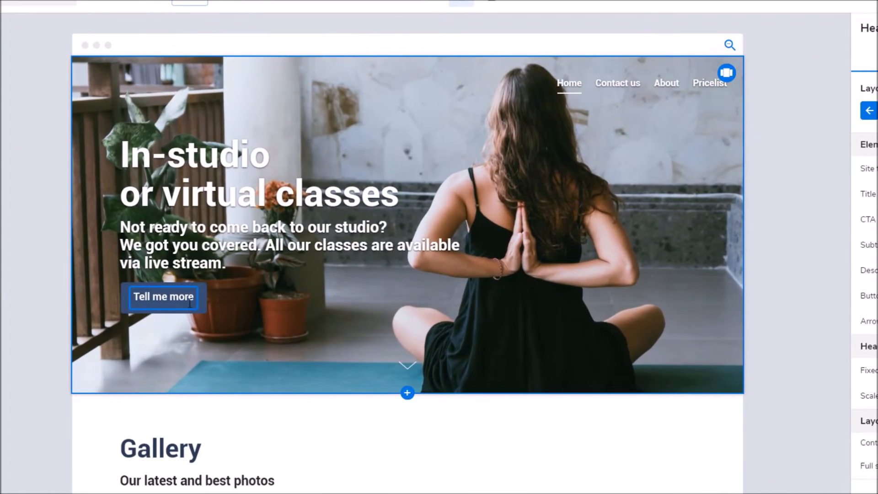
# Link the header's Tell me more button to the Contact us page
pyautogui.click(197, 303)
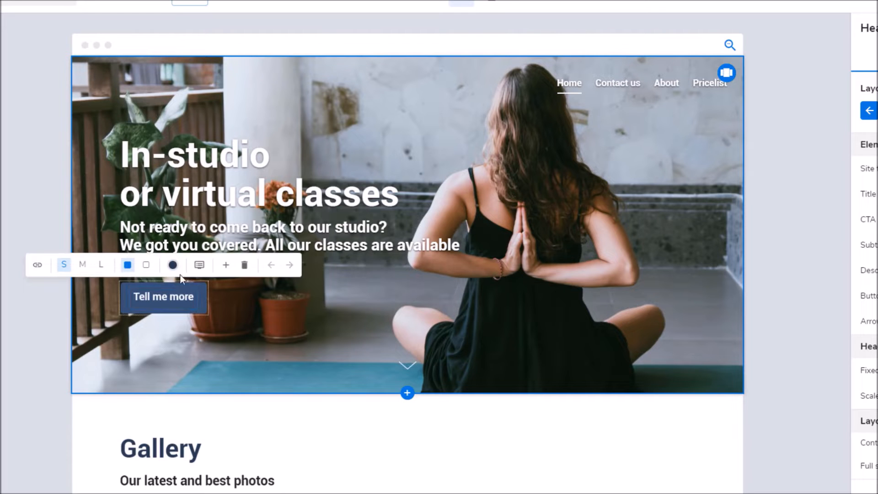
pyautogui.click(38, 267)
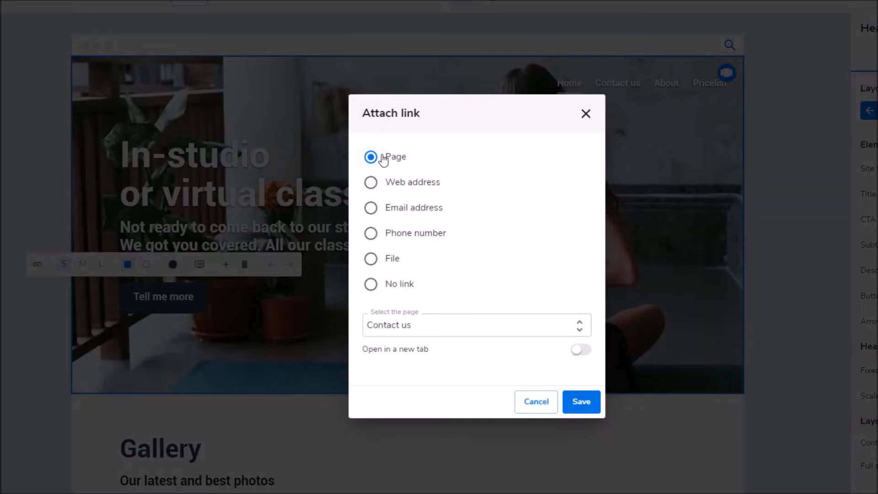
pyautogui.click(544, 326)
pyautogui.click(393, 329)
pyautogui.click(575, 351)
pyautogui.click(587, 351)
pyautogui.click(587, 351)
pyautogui.click(590, 398)
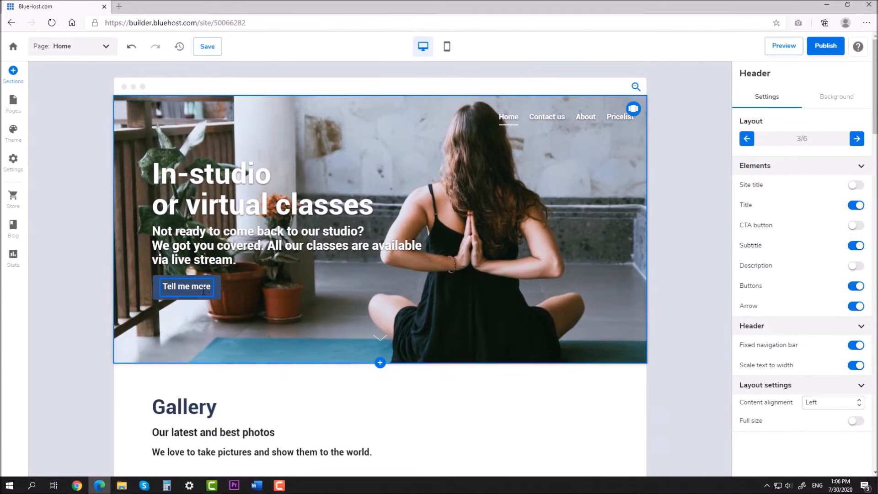
pyautogui.click(212, 296)
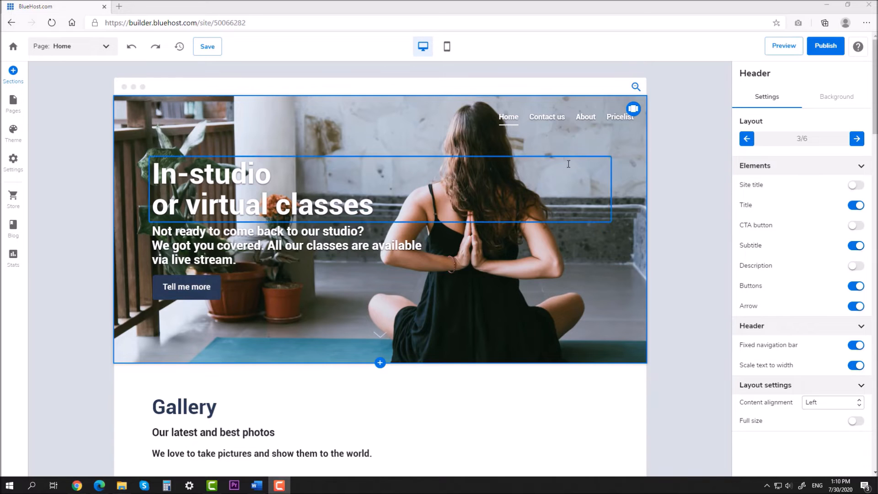
# Add a black overlay at 45% strength over the header photo
pyautogui.click(832, 105)
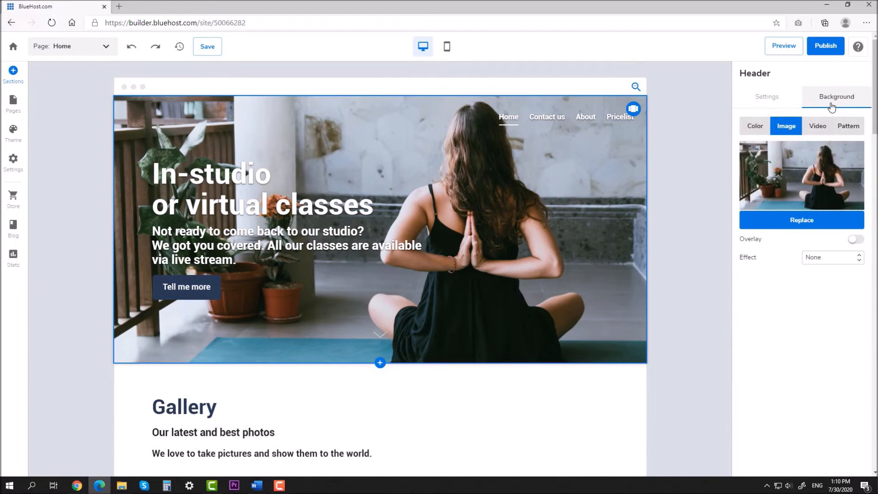
pyautogui.click(855, 240)
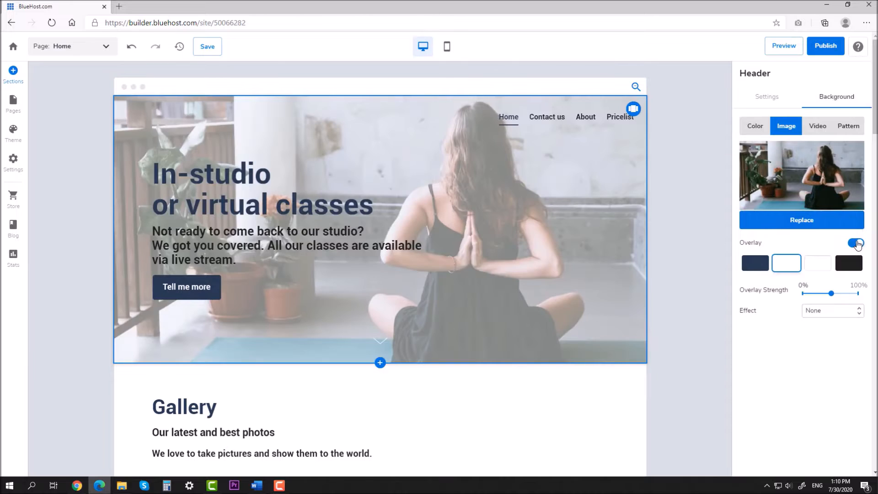
pyautogui.click(851, 270)
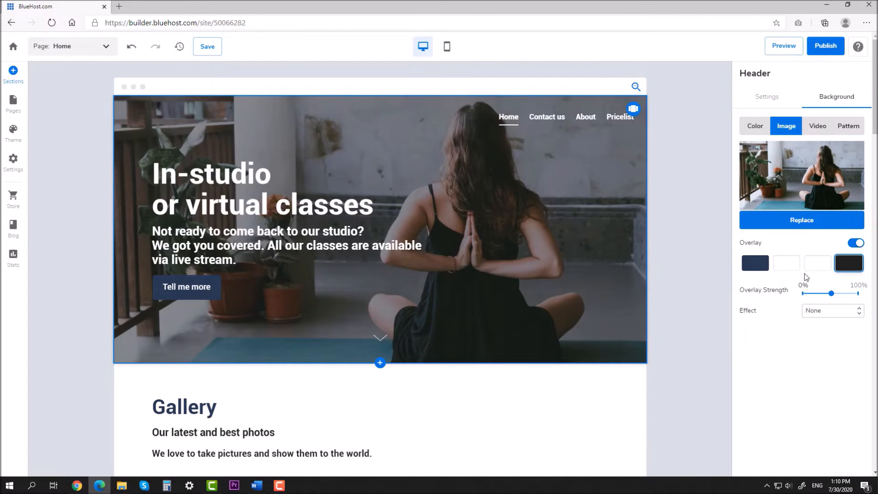
pyautogui.moveTo(834, 295)
pyautogui.moveTo(832, 295); pyautogui.dragTo(828, 295)
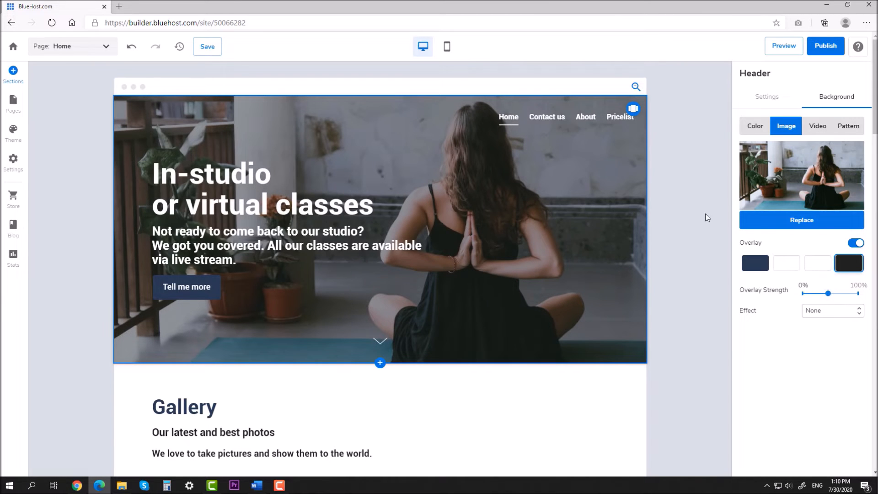
pyautogui.click(773, 96)
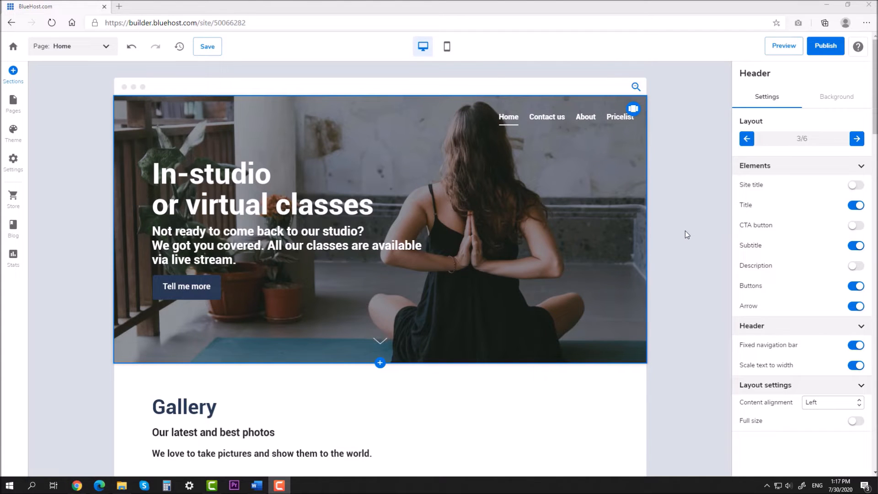
# Insert the two-photo Testimonials section below the header
pyautogui.click(13, 74)
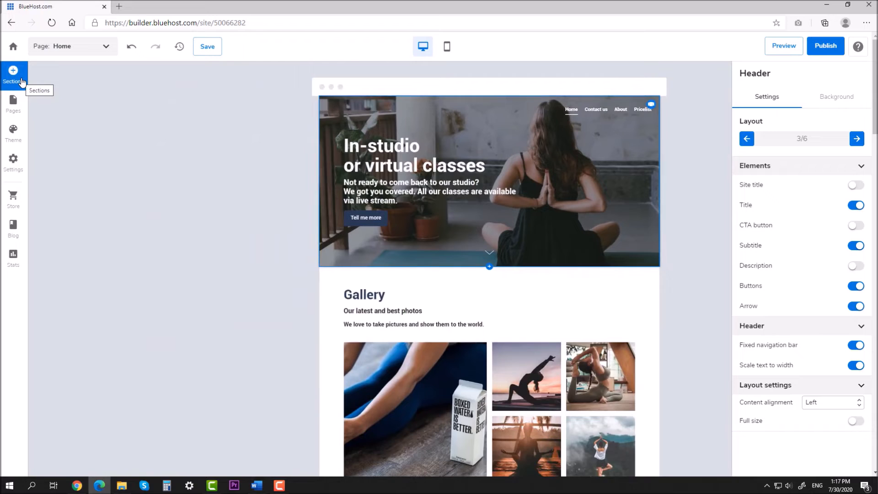
pyautogui.scroll(-5, 71, 215)
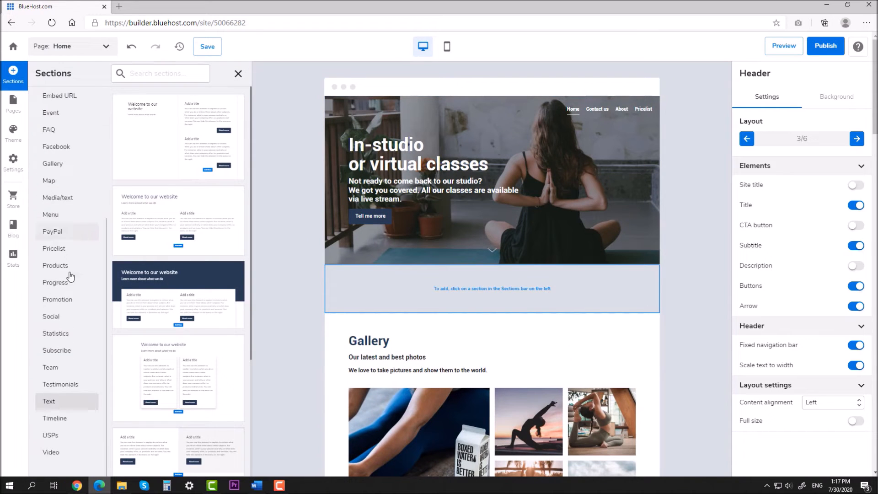
pyautogui.click(61, 386)
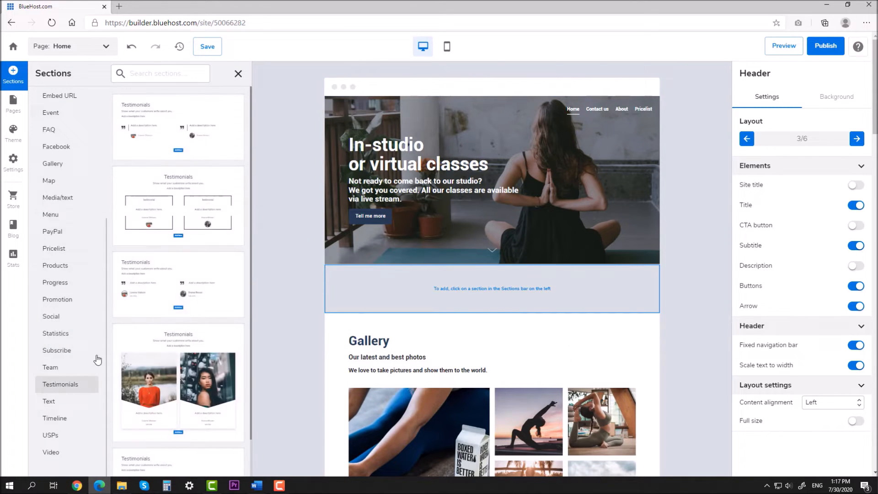
pyautogui.scroll(-1, 177, 292)
pyautogui.click(166, 340)
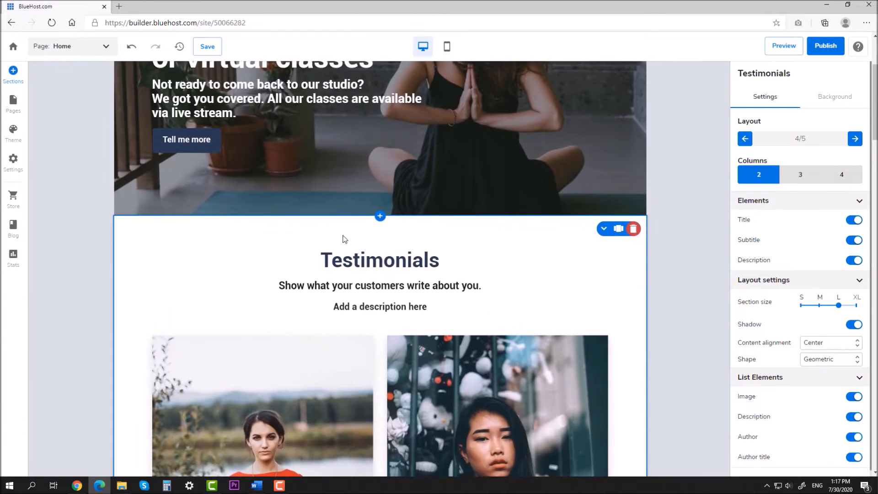
# Title the section 'Featured teachers' with subtitle 'The best of the best!'
pyautogui.click(374, 267)
pyautogui.doubleClick(374, 267)
pyautogui.write('Featured')
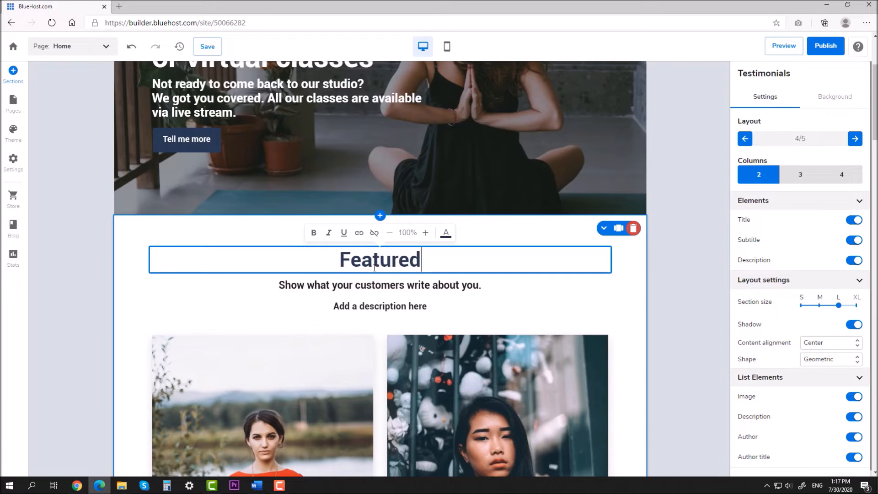
pyautogui.write(' teachers')
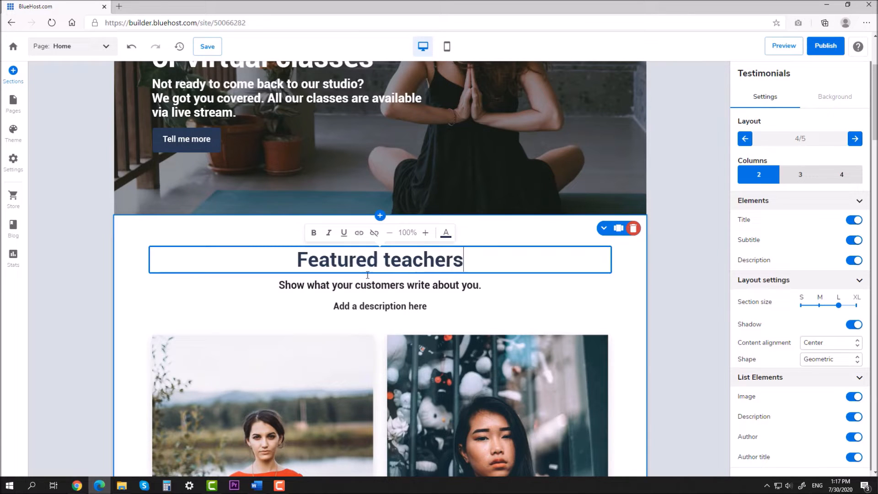
pyautogui.click(359, 287)
pyautogui.hotkey('ctrl', 'a')
pyautogui.write('The b')
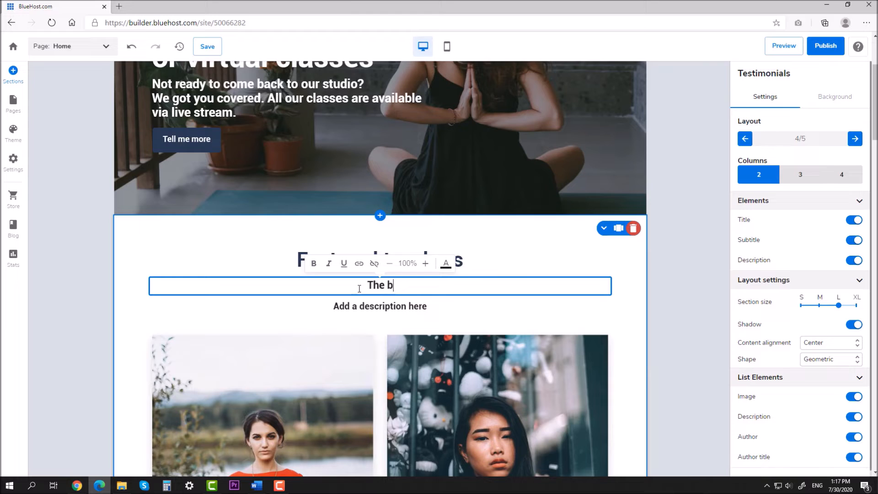
pyautogui.write('est of the best!')
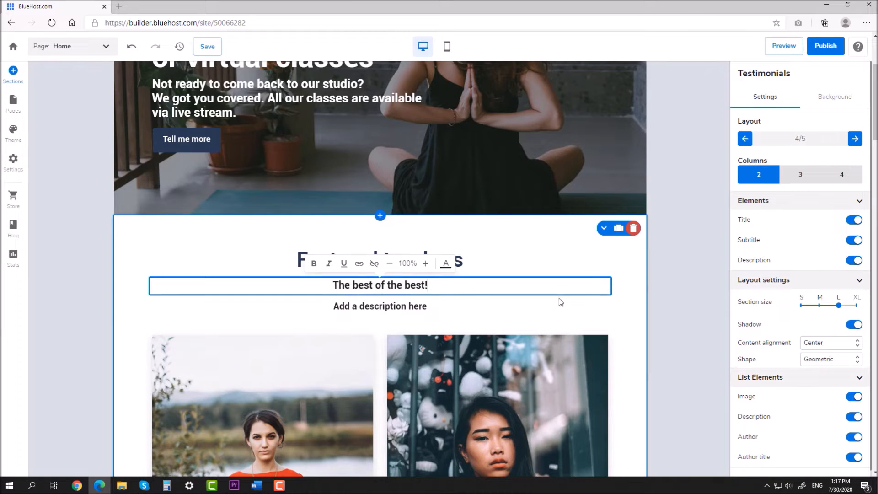
pyautogui.click(655, 272)
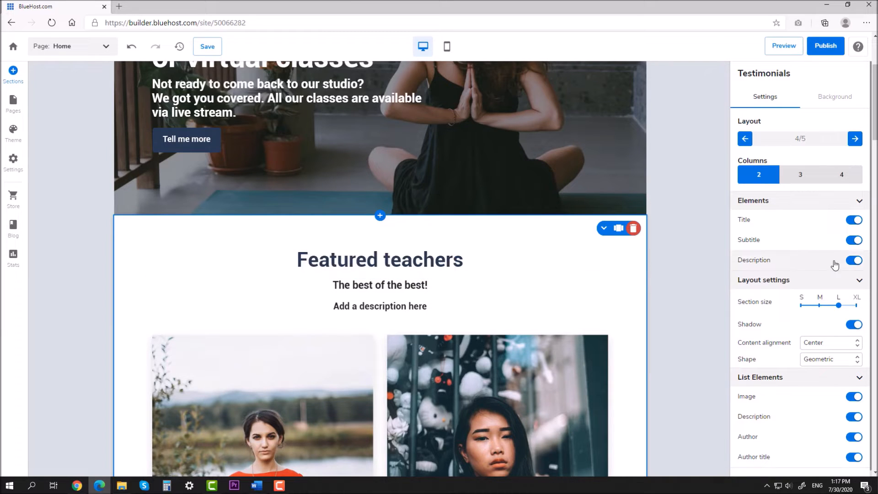
# Hide the Featured teachers section description and lay the teacher cards out in three columns
pyautogui.click(849, 264)
pyautogui.click(851, 261)
pyautogui.click(851, 261)
pyautogui.scroll(-4, 680, 264)
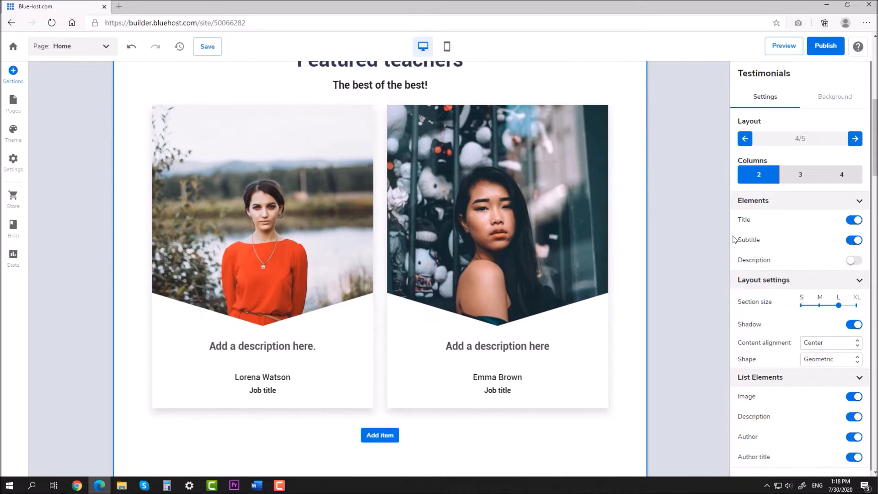
pyautogui.click(799, 178)
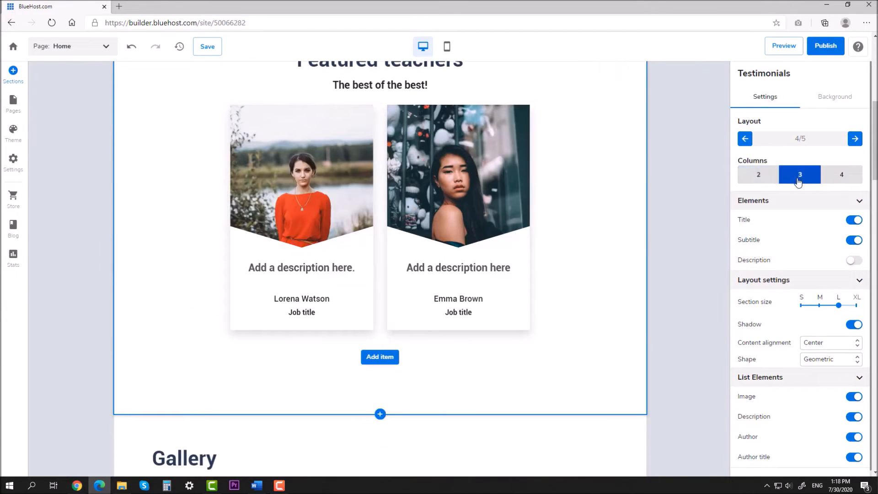
# Add a third teacher card and hide the card descriptions and job title lines
pyautogui.click(372, 363)
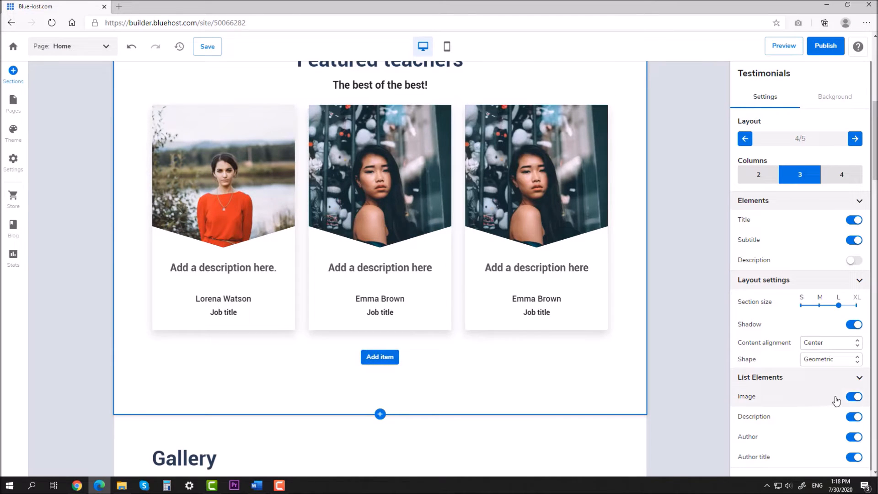
pyautogui.click(854, 418)
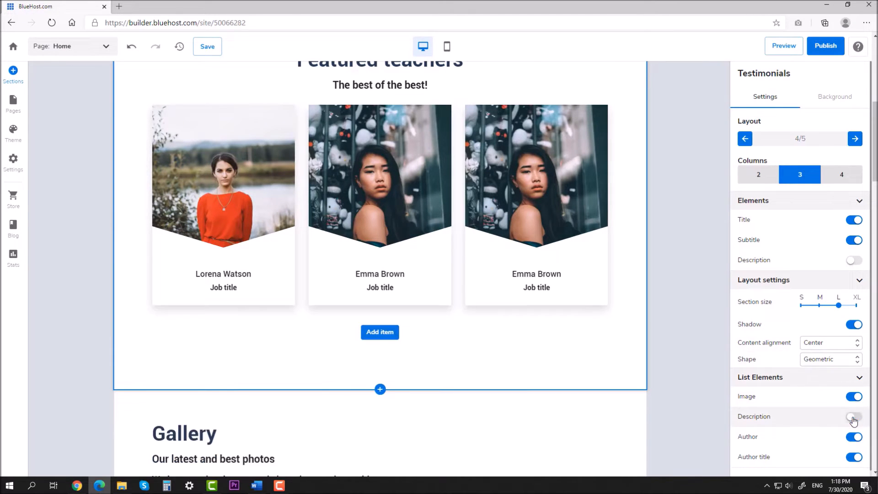
pyautogui.click(854, 457)
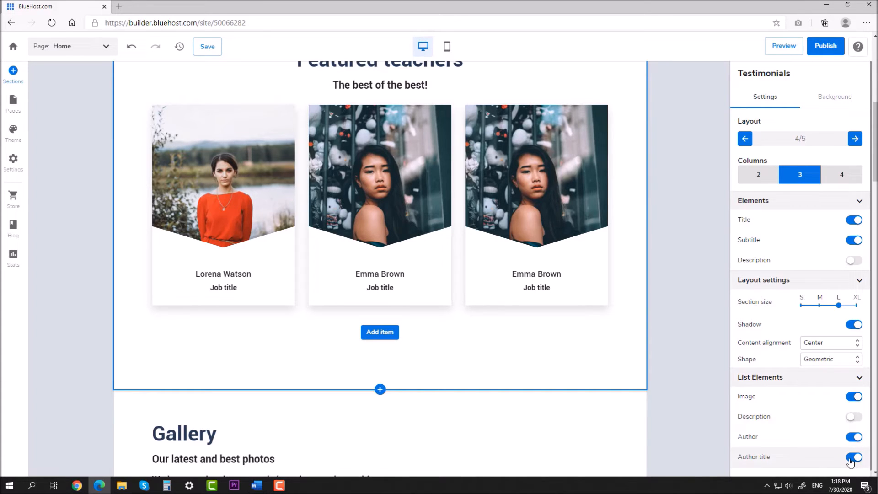
pyautogui.scroll(2, 684, 313)
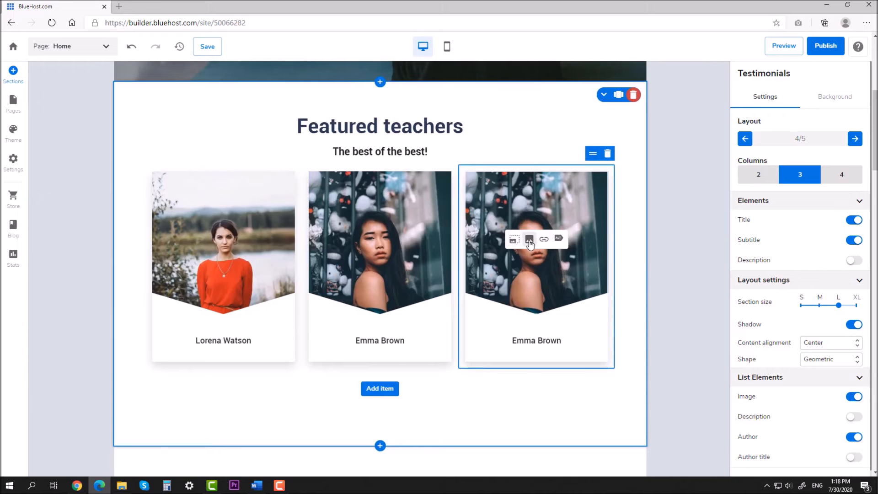
# Replace the third teacher card's photo with the long-haired woman on pink, from a 'Girl' search
pyautogui.click(528, 241)
pyautogui.click(643, 145)
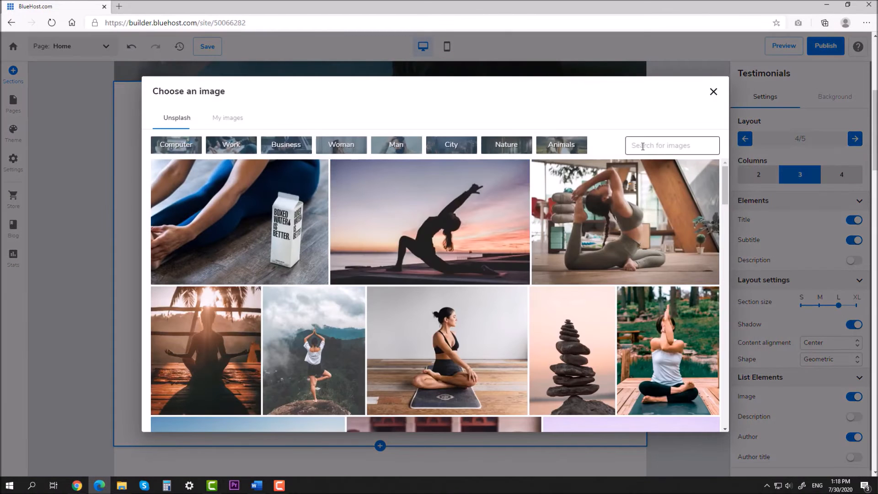
pyautogui.write('Girl')
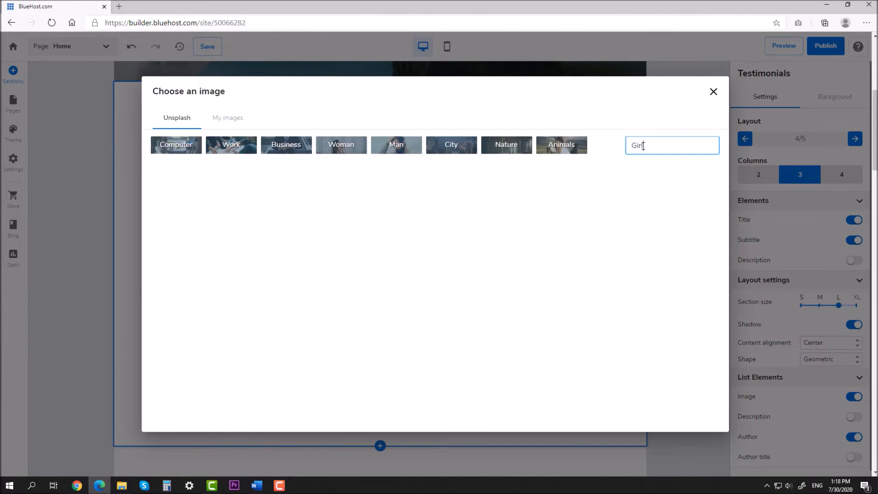
pyautogui.scroll(-4, 519, 241)
pyautogui.scroll(3, 519, 241)
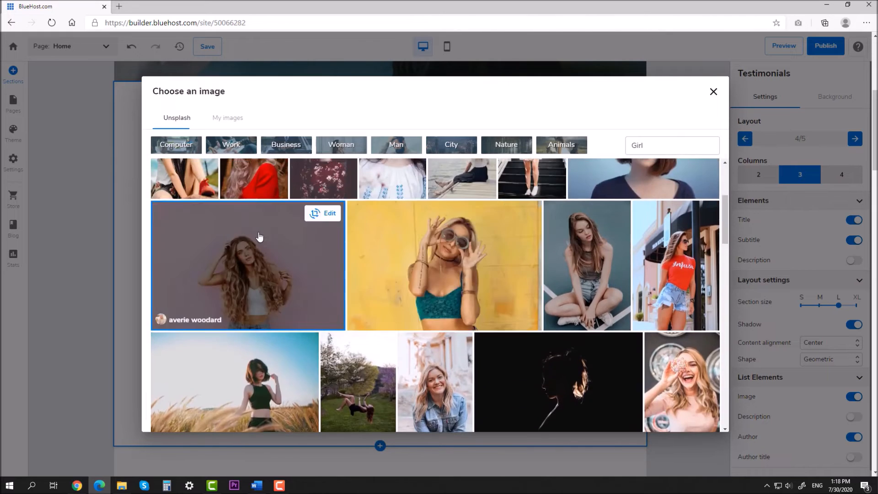
pyautogui.click(259, 239)
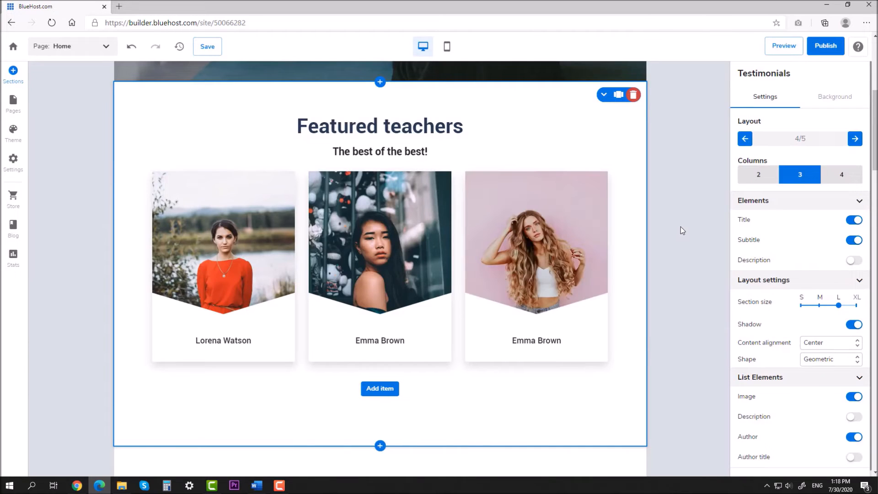
pyautogui.click(545, 340)
pyautogui.tripleClick(545, 340)
pyautogui.click(668, 293)
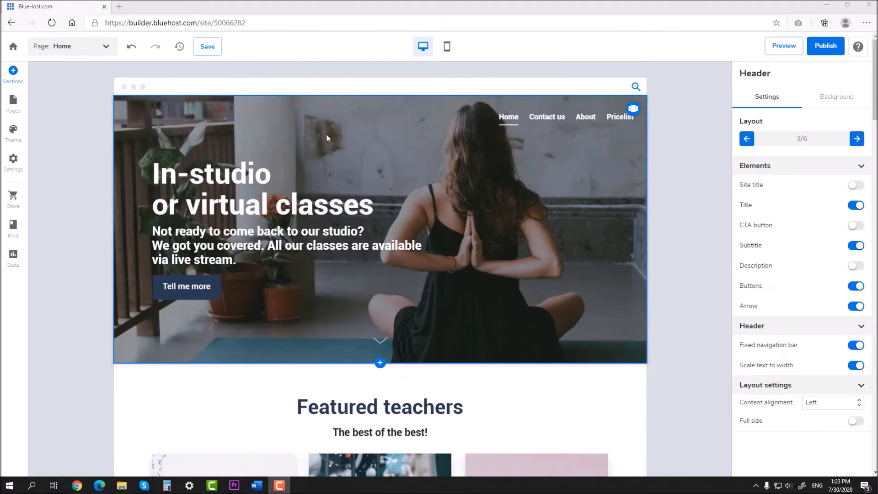
pyautogui.click(13, 73)
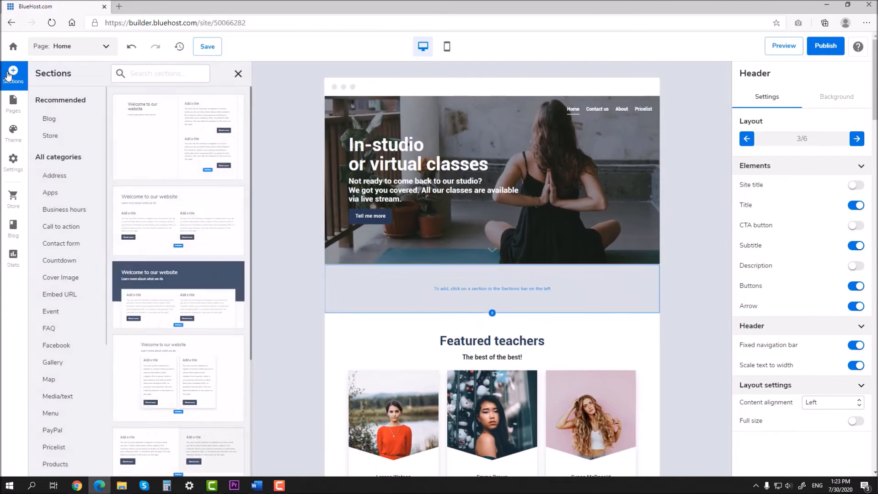
# Insert the three-image Media/text template 'Welcome to our website' directly below the header
pyautogui.scroll(-4, 65, 256)
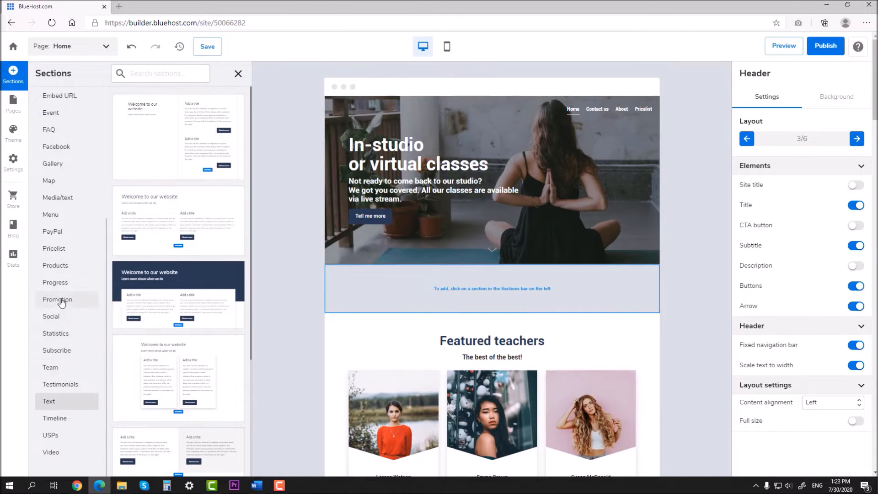
pyautogui.scroll(2, 58, 274)
pyautogui.click(59, 258)
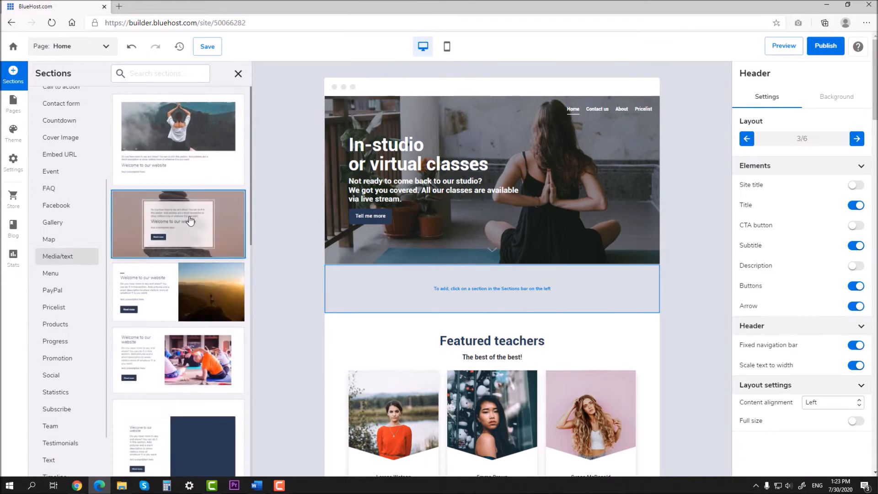
pyautogui.scroll(-5, 189, 221)
pyautogui.scroll(-4, 190, 222)
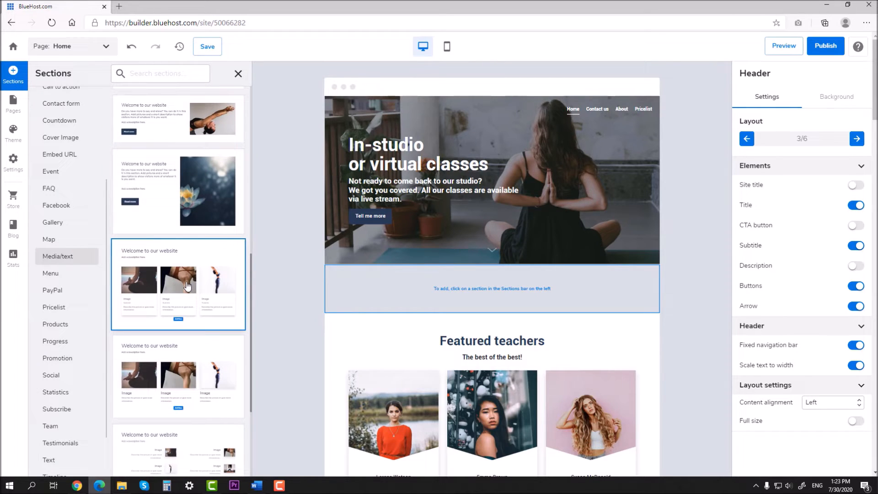
pyautogui.click(187, 285)
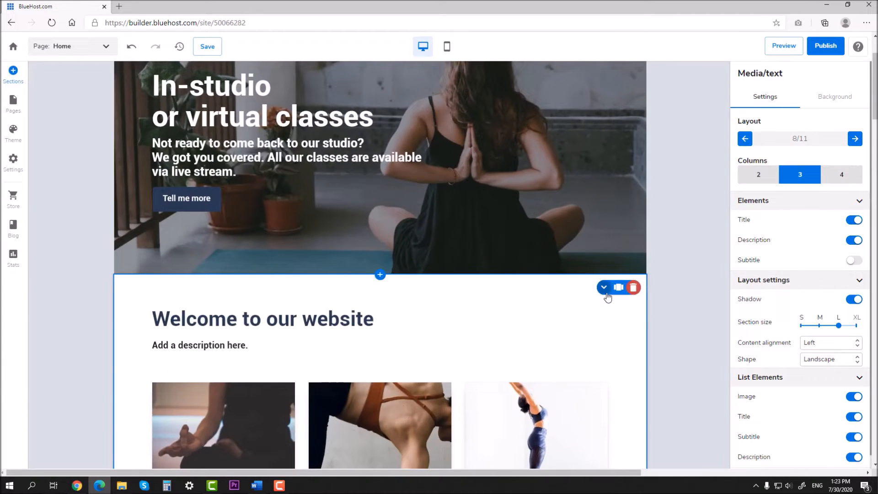
# Move the new section below Featured teachers, hide its description and retitle it 'Our classes'
pyautogui.click(605, 290)
pyautogui.scroll(-3, 676, 291)
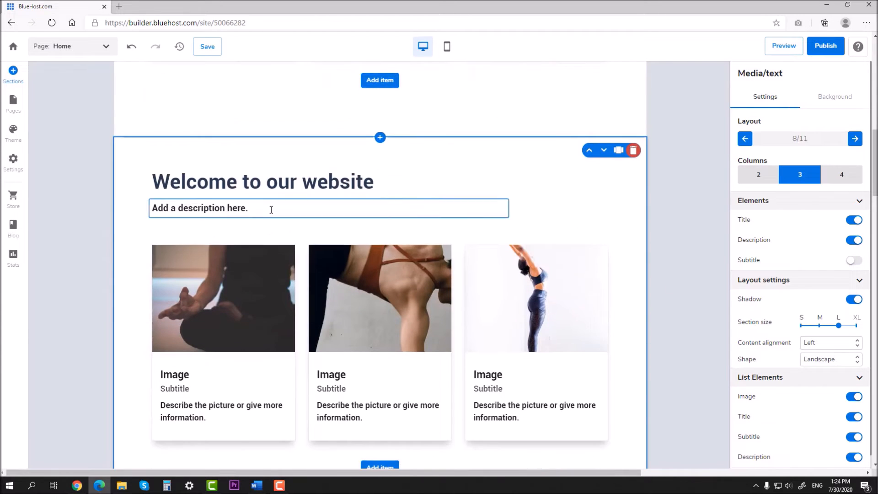
pyautogui.click(858, 246)
pyautogui.click(383, 181)
pyautogui.moveTo(382, 181); pyautogui.dragTo(148, 176)
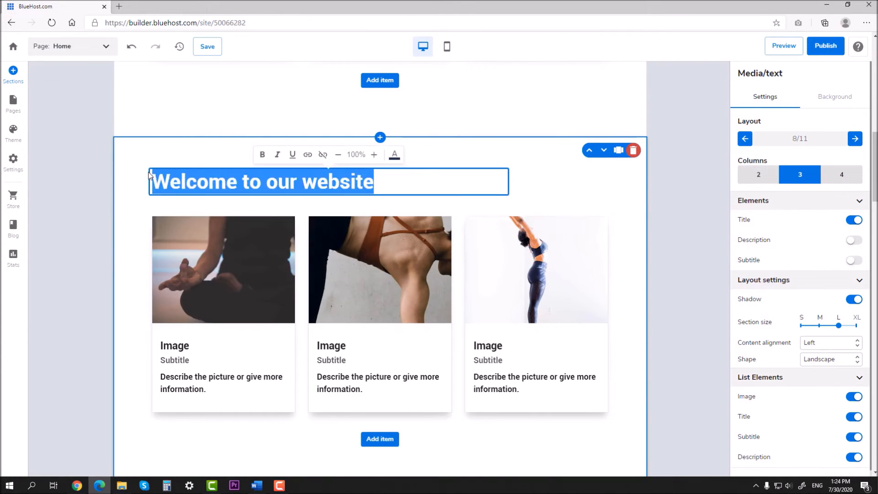
pyautogui.write('Our classes')
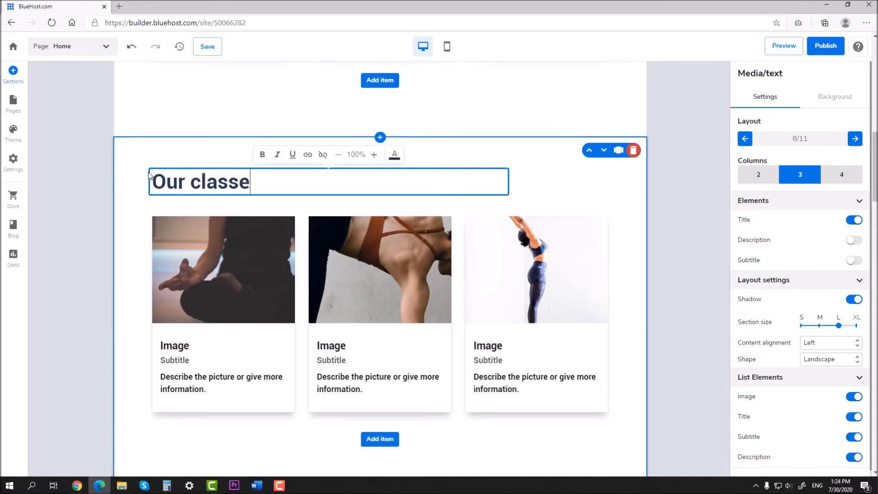
pyautogui.click(657, 211)
# Set the Our classes section's content alignment to Center
pyautogui.scroll(6, 660, 210)
pyautogui.scroll(-3, 657, 210)
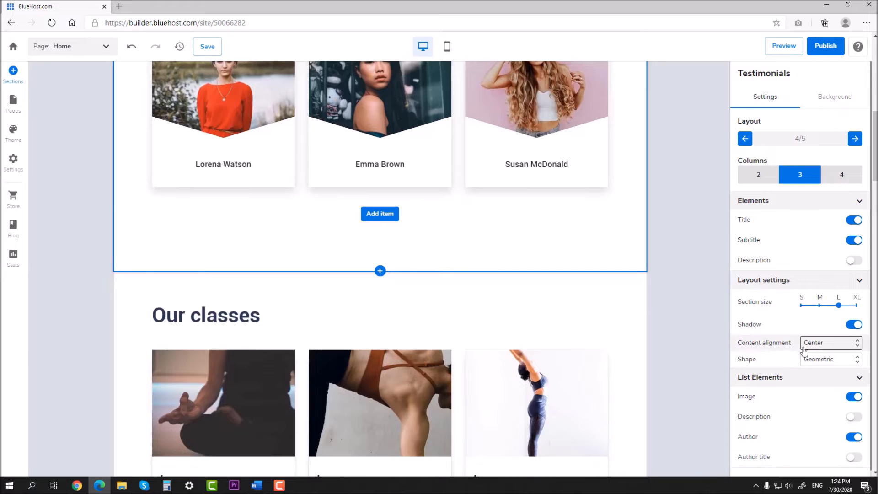
pyautogui.click(328, 309)
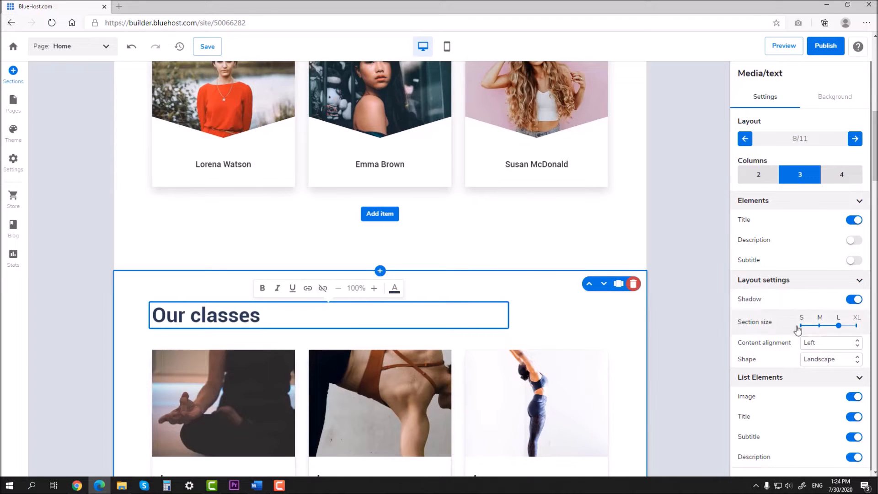
pyautogui.click(827, 347)
pyautogui.click(826, 360)
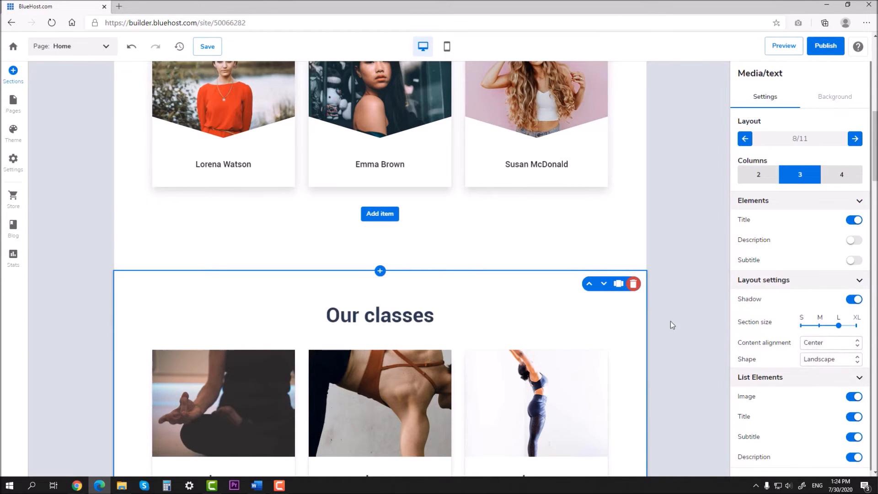
pyautogui.scroll(-4, 670, 323)
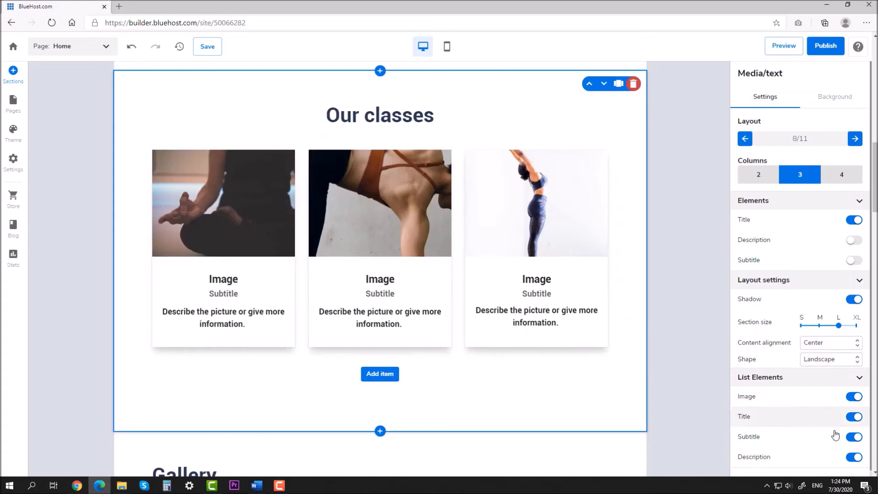
# Hide the class card subtitles and title the first three cards Free Yoga Class, Yoga for Beginners, Power Yoga
pyautogui.click(854, 438)
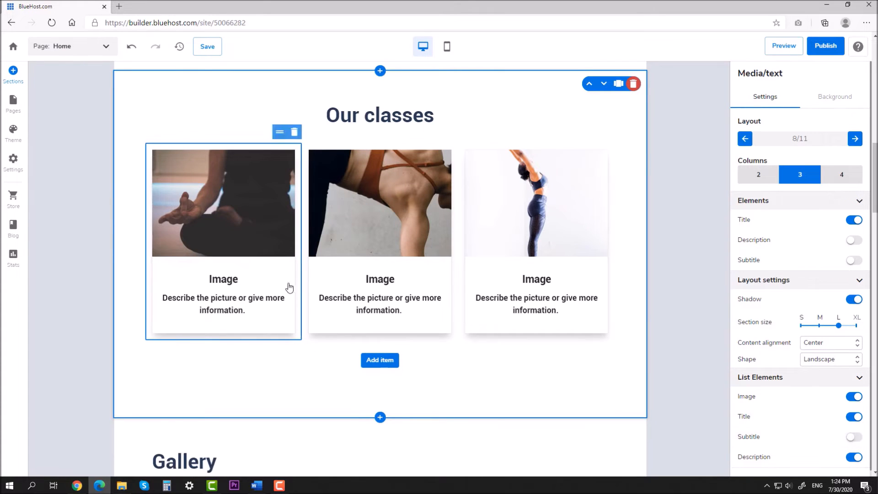
pyautogui.click(261, 280)
pyautogui.moveTo(260, 280); pyautogui.dragTo(179, 278)
pyautogui.write('Free ')
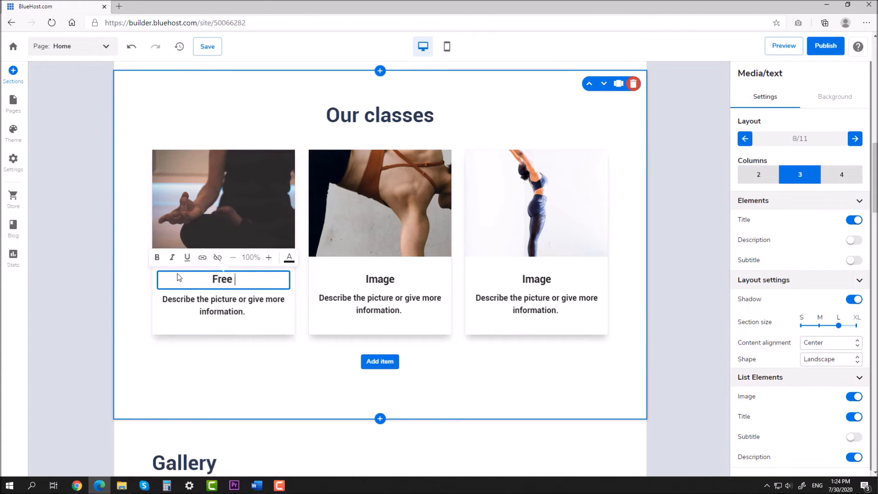
pyautogui.write('Yoga Classes')
pyautogui.press('BackSpace')
pyautogui.press('BackSpace')
pyautogui.moveTo(403, 280); pyautogui.dragTo(332, 274)
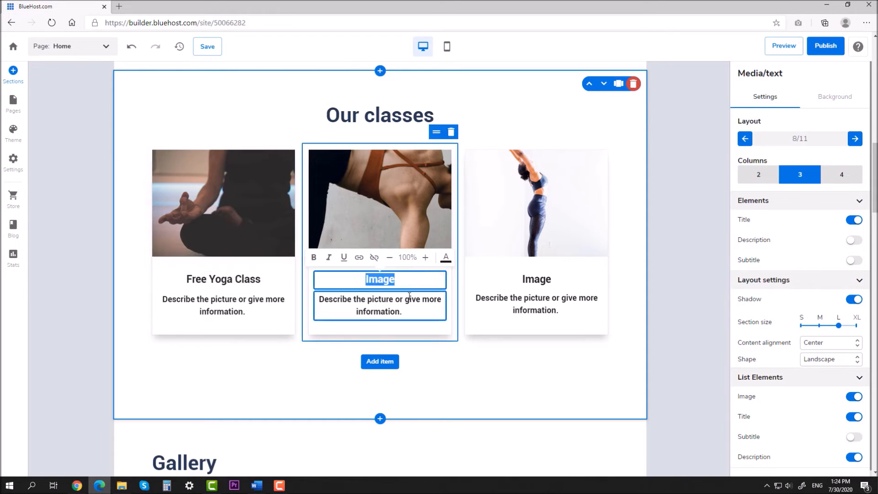
pyautogui.write('Yoga for ')
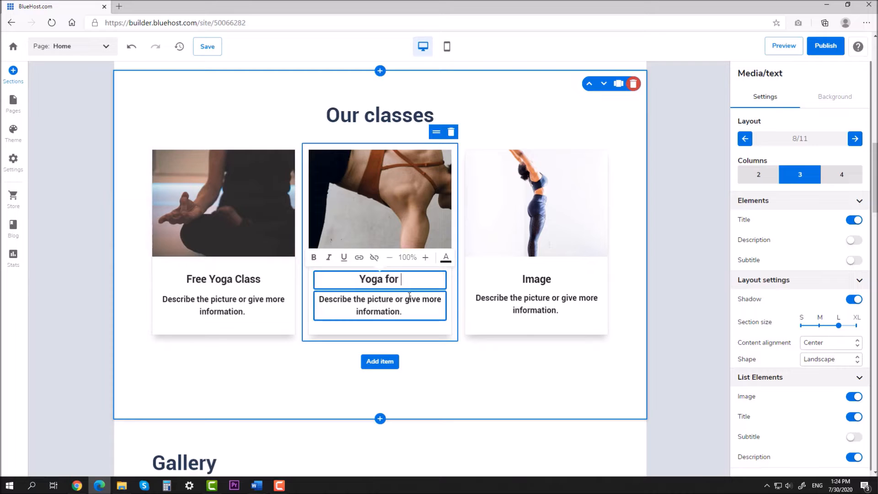
pyautogui.write('Beginners')
pyautogui.click(552, 284)
pyautogui.doubleClick(550, 283)
pyautogui.write('Power Yoga')
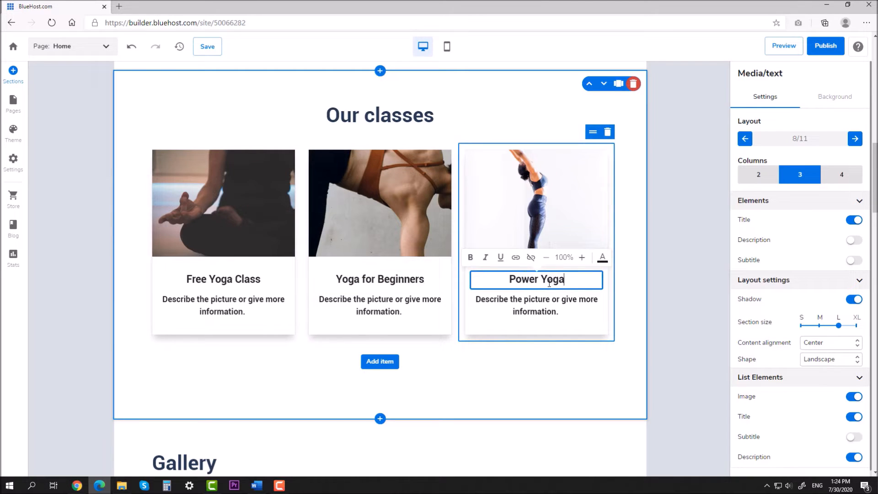
pyautogui.click(619, 284)
# Add three more class cards, making six in Our classes
pyautogui.click(391, 360)
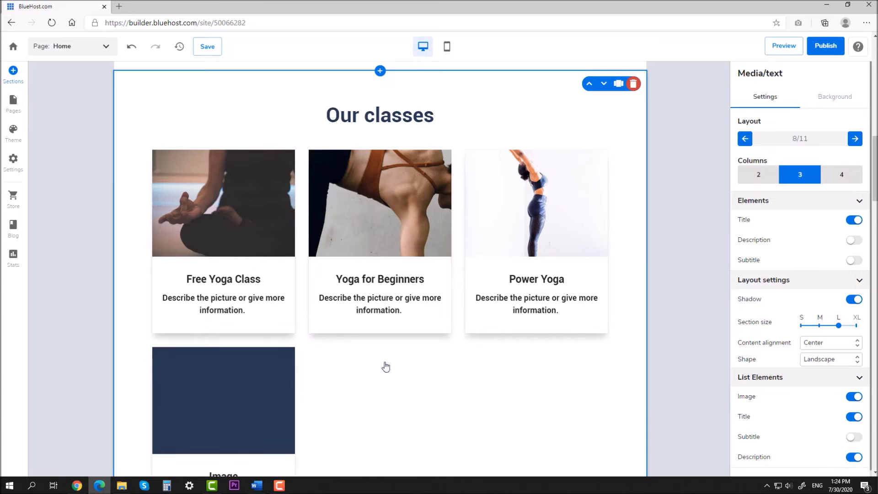
pyautogui.scroll(-4, 408, 376)
pyautogui.click(388, 359)
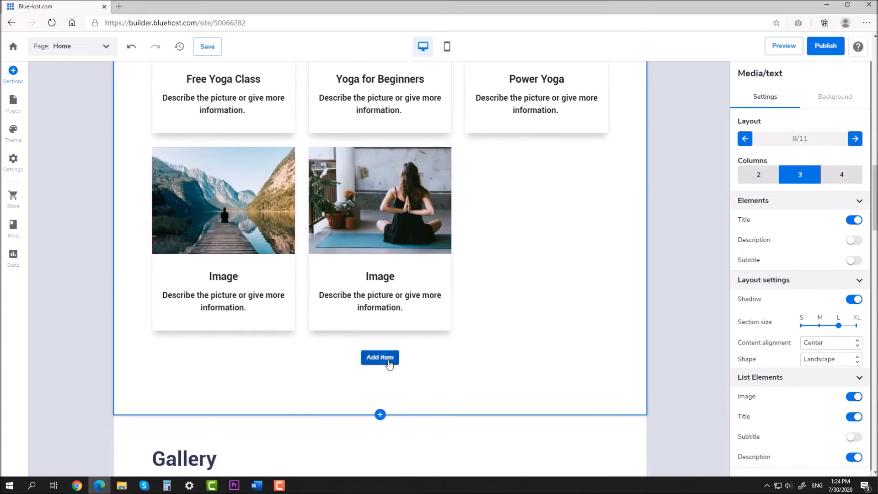
pyautogui.click(387, 359)
pyautogui.scroll(3, 450, 355)
pyautogui.scroll(-1, 275, 320)
# Title the new cards Yoga Nidra, Hatha Yoga and Work-Out YOga
pyautogui.click(240, 352)
pyautogui.click(240, 346)
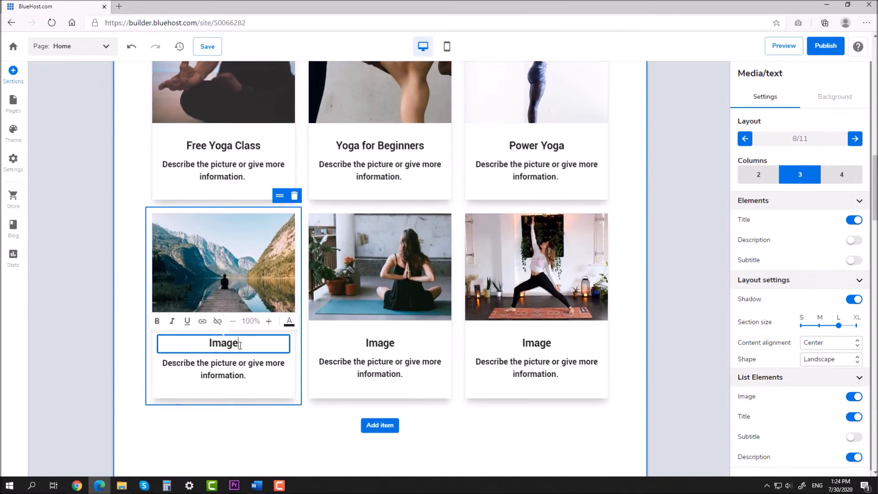
pyautogui.doubleClick(240, 345)
pyautogui.write('Yoga Nidra')
pyautogui.click(378, 343)
pyautogui.doubleClick(378, 343)
pyautogui.write('Hatha Yoga')
pyautogui.click(552, 345)
pyautogui.doubleClick(553, 348)
pyautogui.write('Work-Out YOga')
pyautogui.click(674, 320)
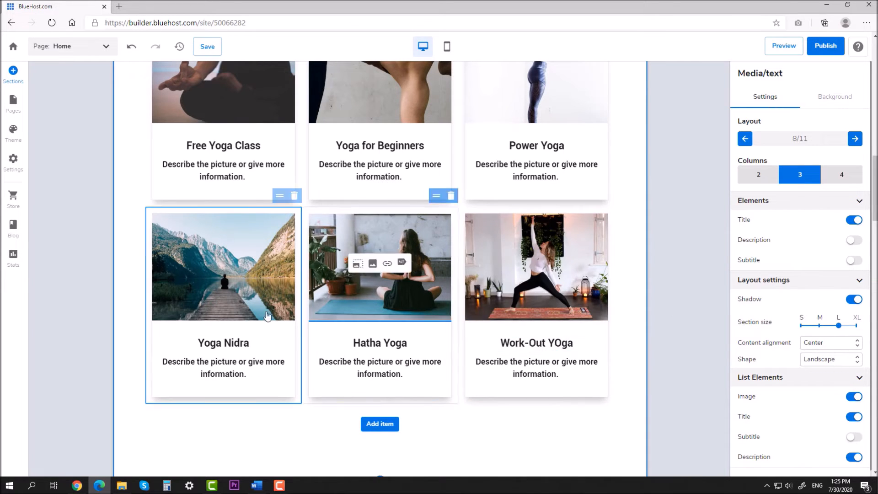
pyautogui.click(216, 264)
# Give the Yoga Nidra card the mountain tree-pose photo from a 'Yoga' search
pyautogui.click(659, 144)
pyautogui.moveTo(659, 144); pyautogui.dragTo(596, 146)
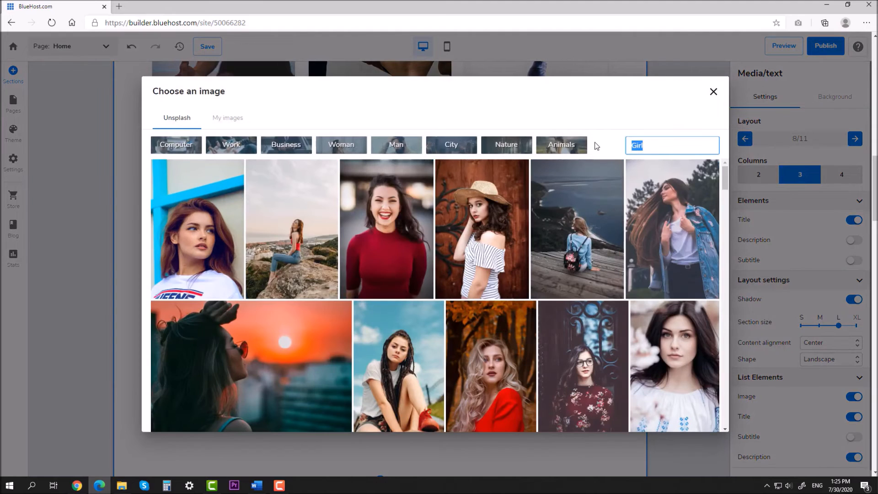
pyautogui.write('Yoga')
pyautogui.scroll(-3, 536, 246)
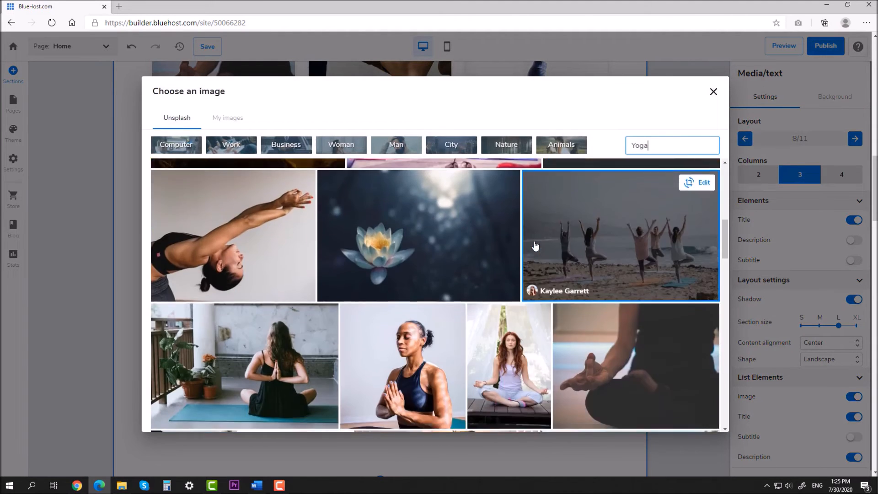
pyautogui.scroll(-5, 536, 246)
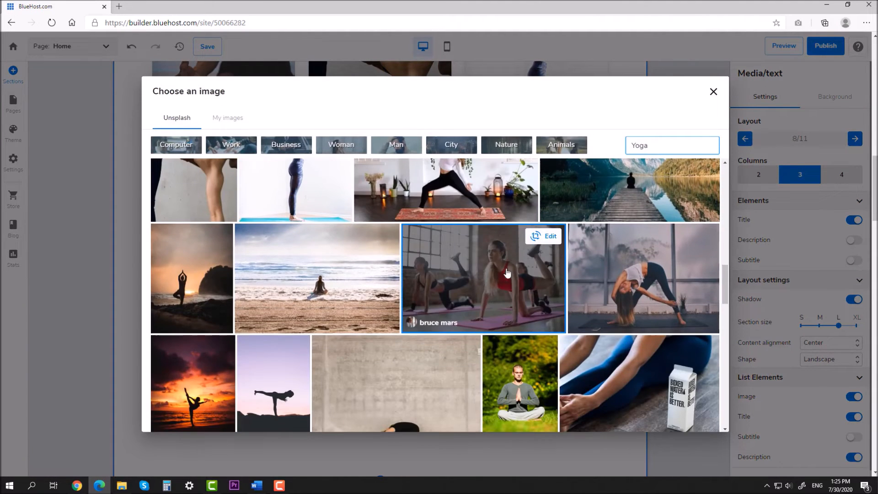
pyautogui.scroll(-2, 507, 273)
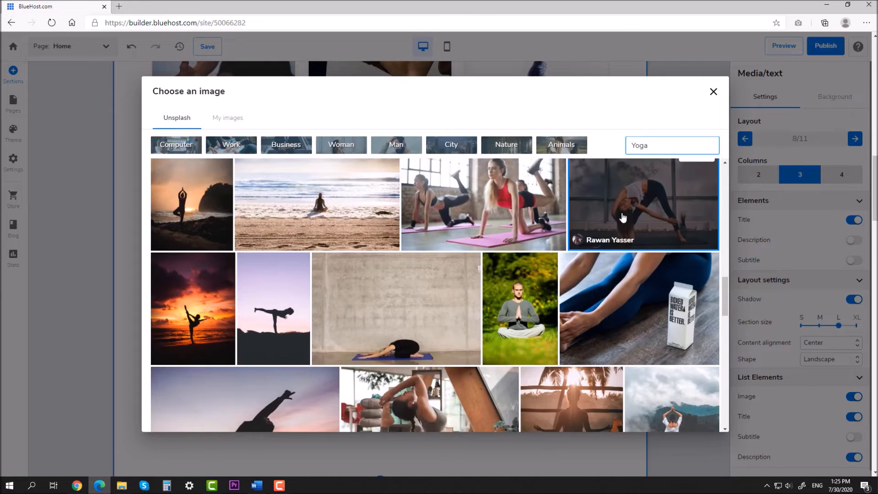
pyautogui.scroll(-1, 626, 214)
pyautogui.scroll(-3, 628, 213)
pyautogui.click(652, 228)
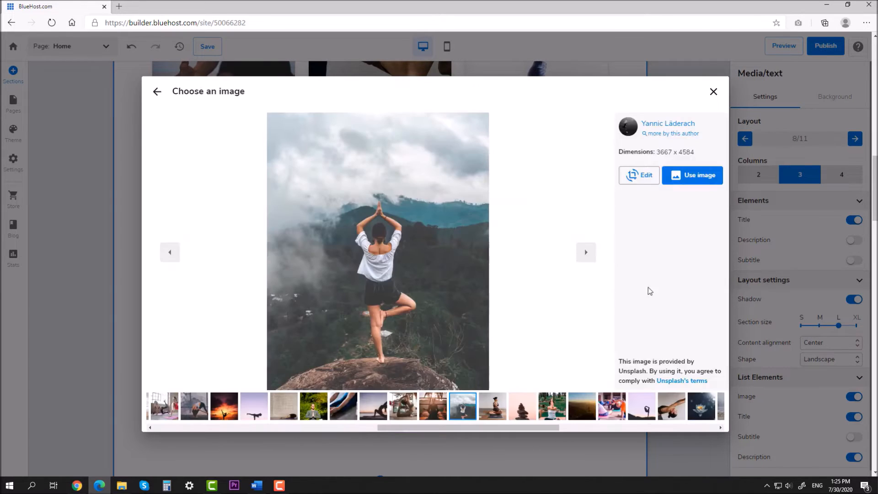
pyautogui.click(691, 176)
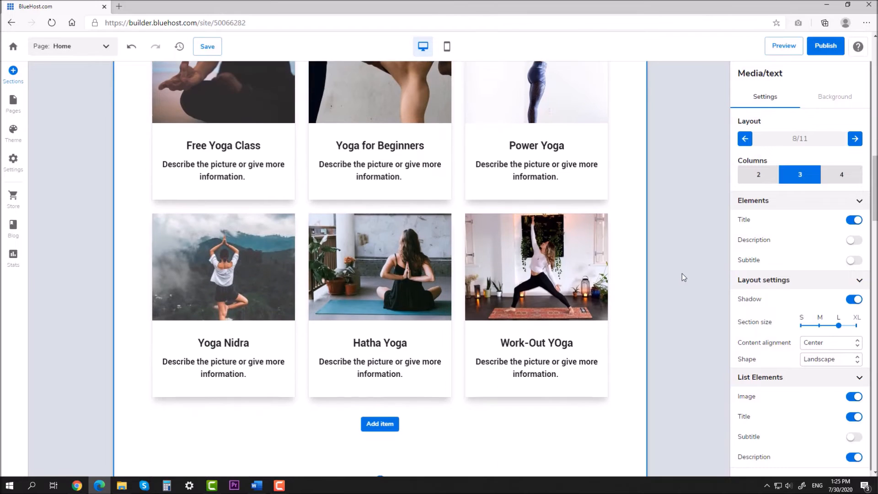
# Give the Hatha Yoga card the outdoor seated yoga photo
pyautogui.click(367, 260)
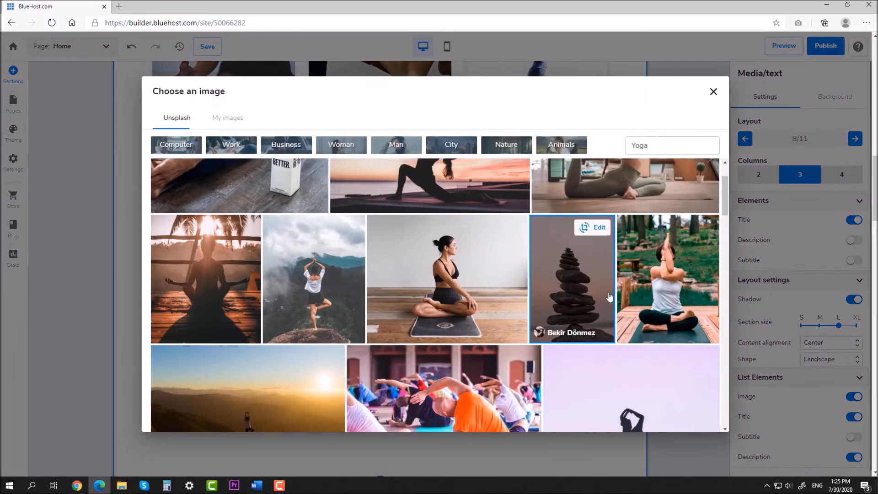
pyautogui.click(647, 285)
pyautogui.click(691, 176)
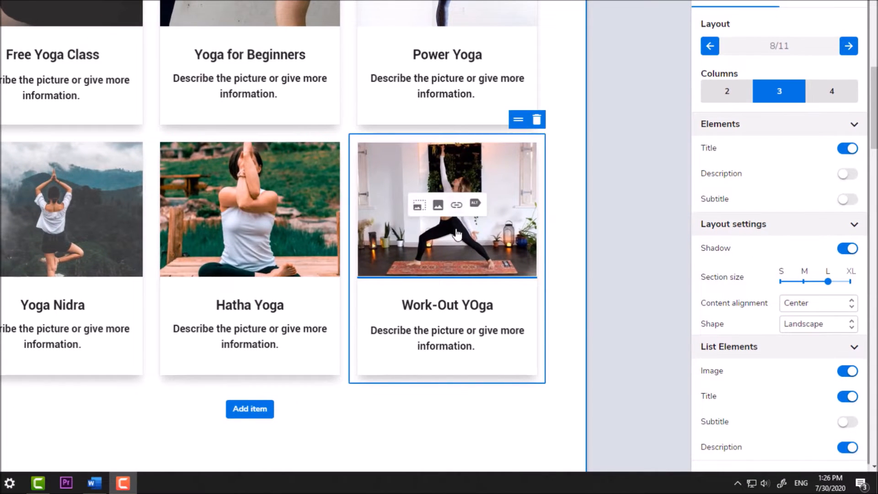
# Link the Work-Out YOga and Hatha Yoga card images to the Pricelist page
pyautogui.click(456, 205)
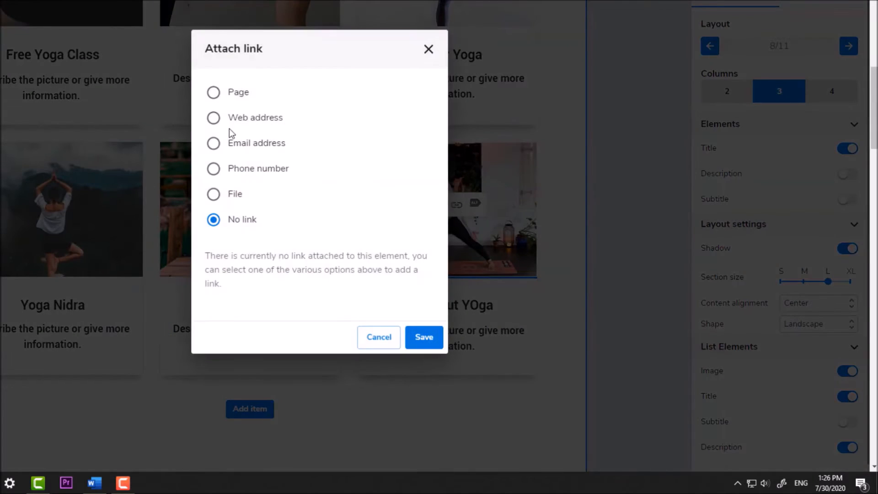
pyautogui.click(233, 101)
pyautogui.click(284, 264)
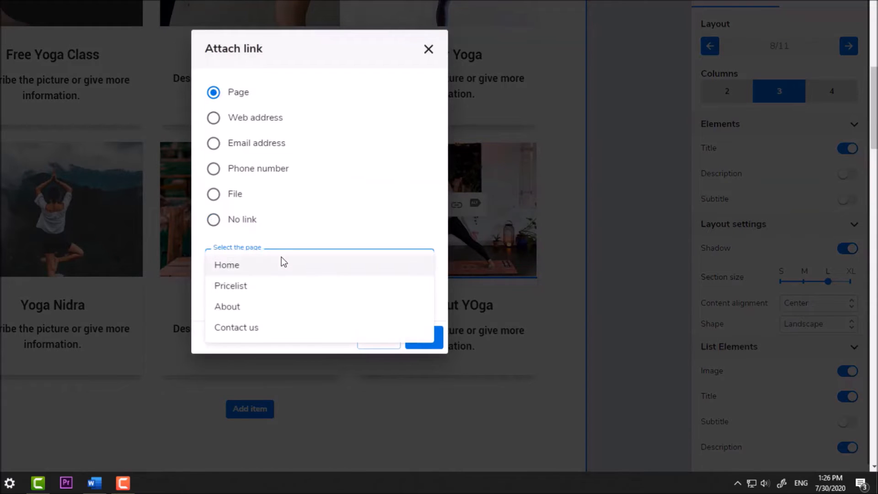
pyautogui.click(256, 287)
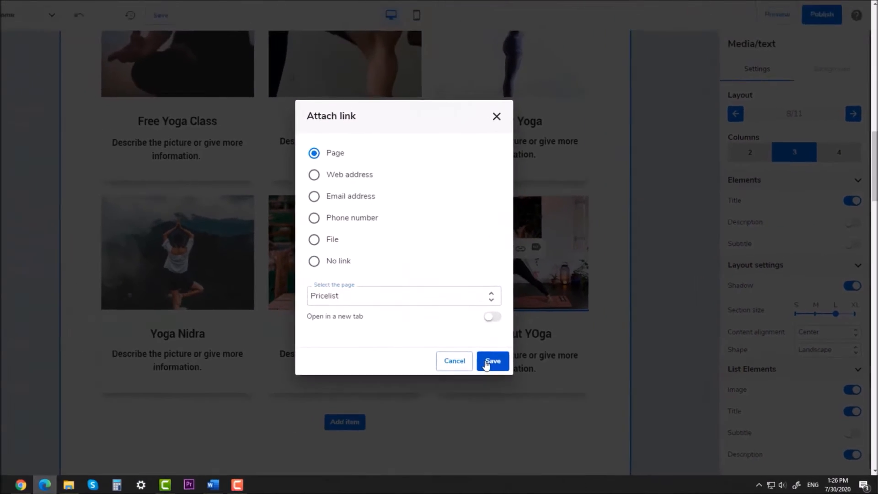
pyautogui.click(422, 338)
pyautogui.click(384, 269)
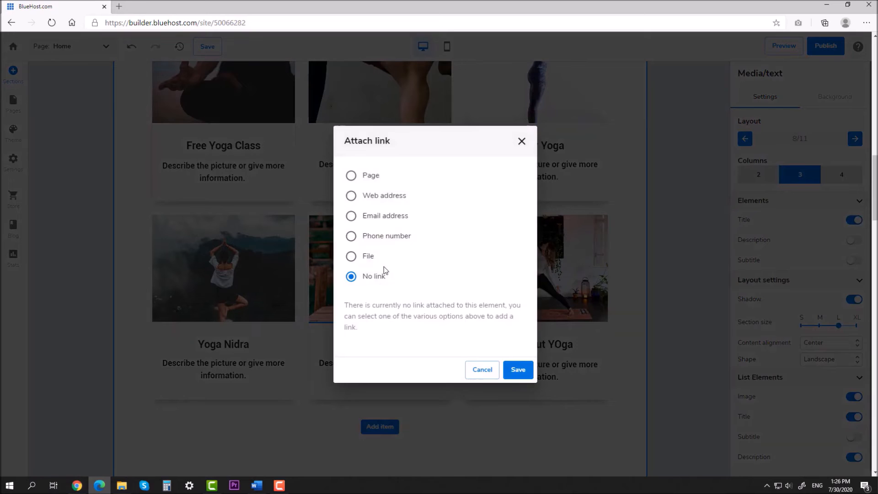
pyautogui.click(352, 176)
pyautogui.click(398, 308)
pyautogui.click(393, 330)
pyautogui.click(514, 369)
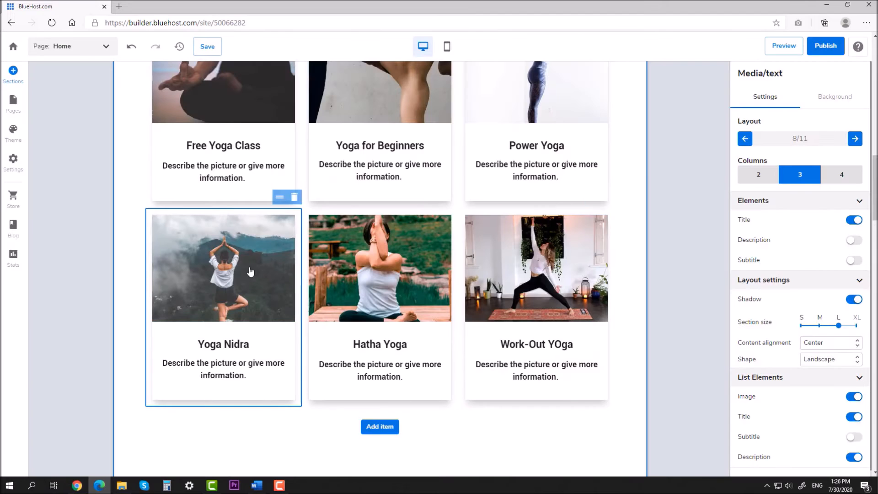
# Link the Yoga Nidra card image to the Pricelist page
pyautogui.click(230, 264)
pyautogui.click(361, 175)
pyautogui.click(402, 308)
pyautogui.click(390, 330)
pyautogui.click(517, 368)
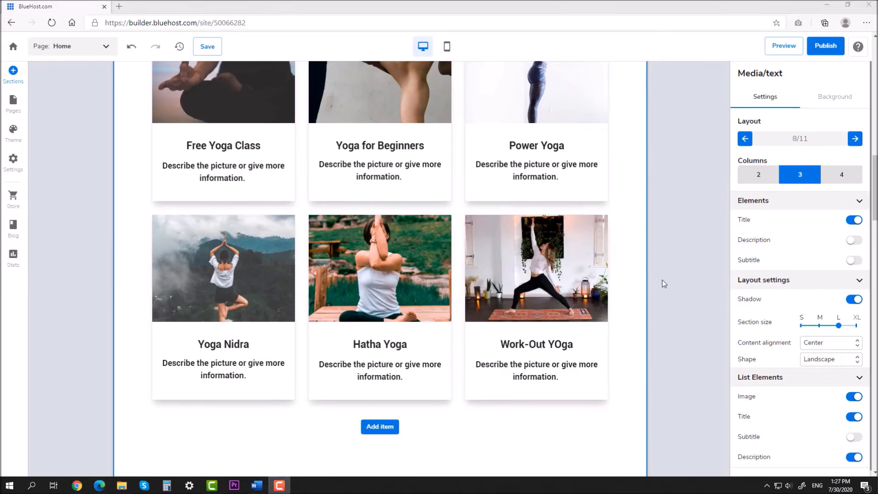
# Add the second Promotion template, 'Get a discount on your next order', and move it below Featured teachers
pyautogui.click(10, 74)
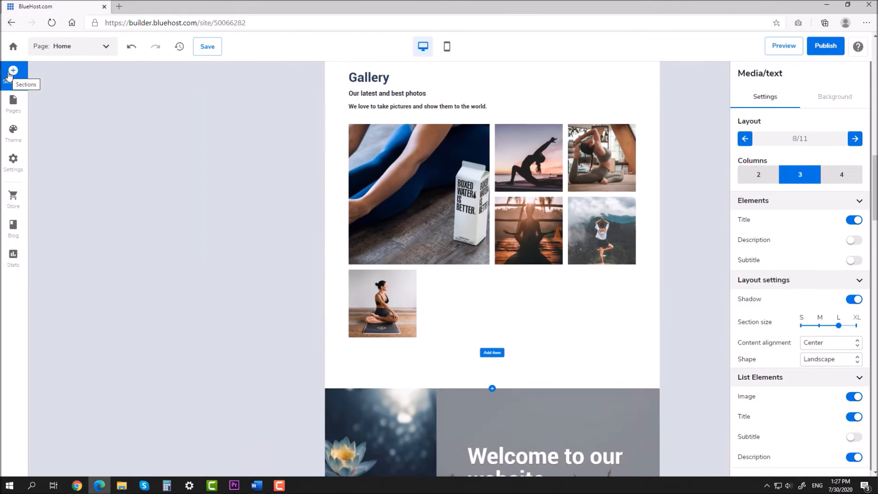
pyautogui.scroll(-4, 79, 216)
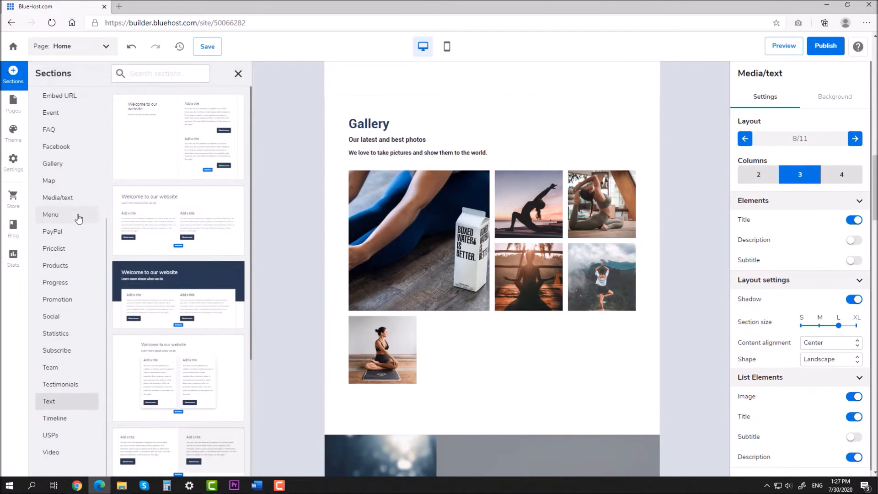
pyautogui.click(60, 299)
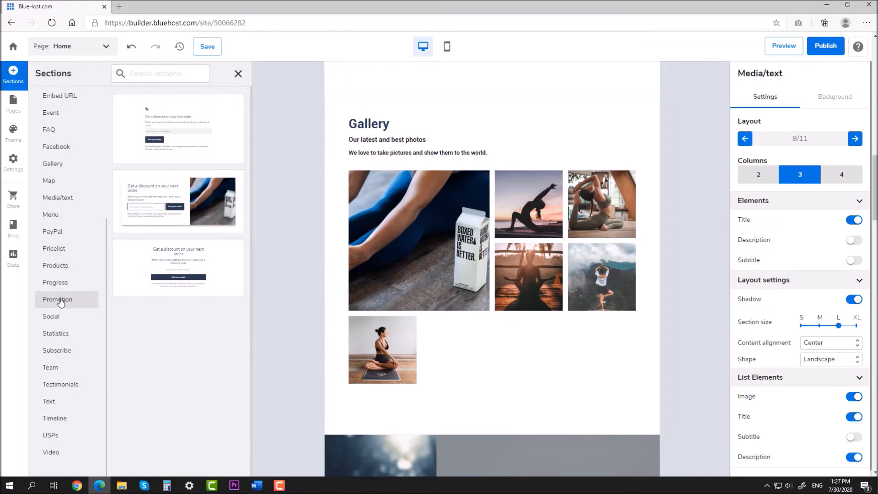
pyautogui.click(201, 207)
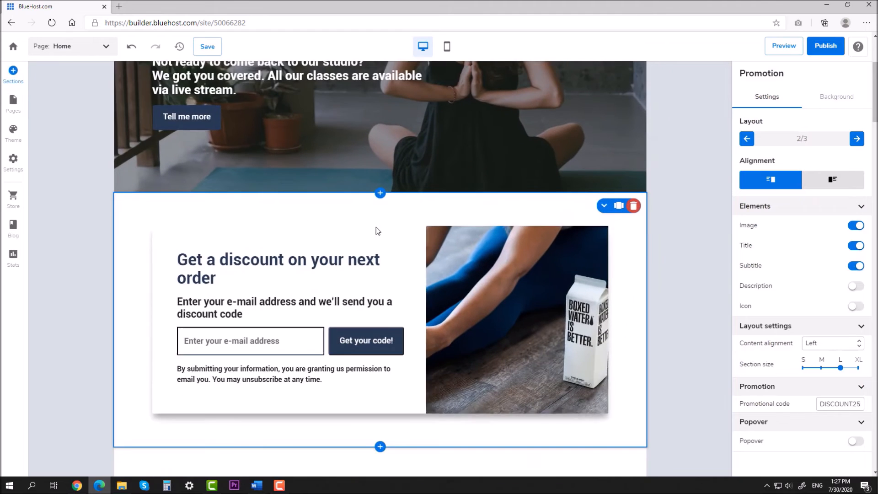
pyautogui.click(604, 206)
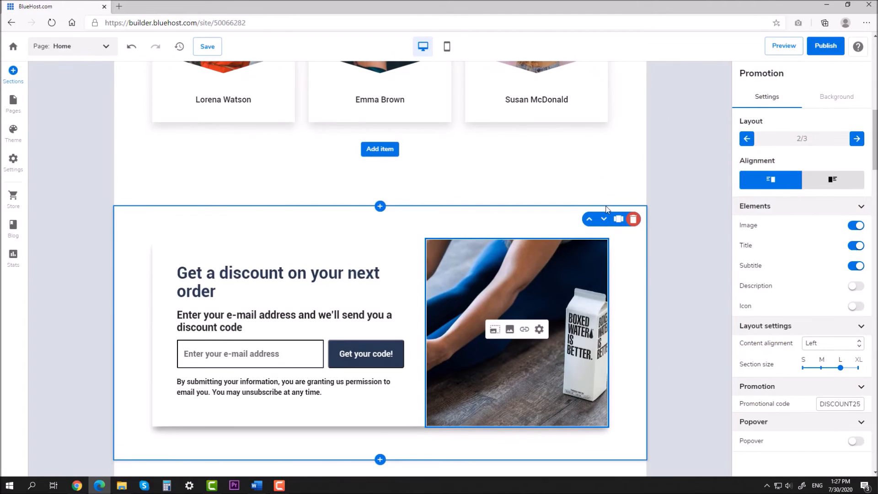
# Move the promotion below Our classes and swap its image for the orange-shirt group class photo
pyautogui.click(604, 220)
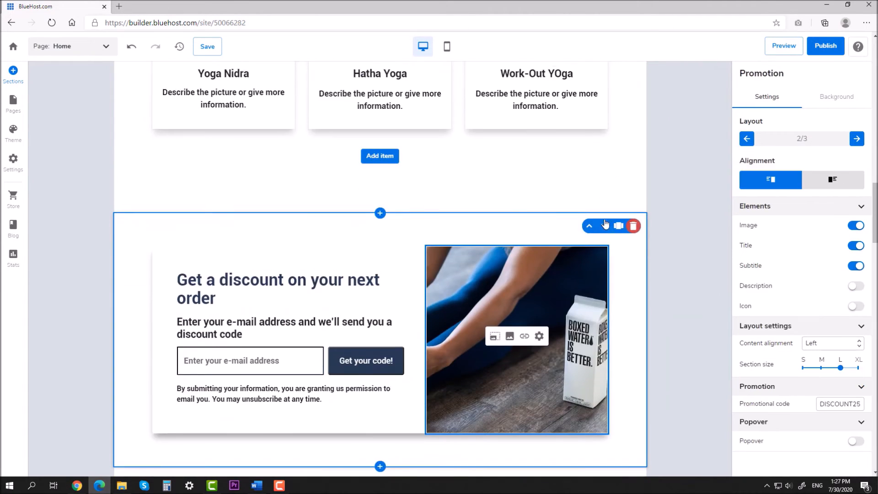
pyautogui.scroll(-3, 623, 256)
pyautogui.click(510, 198)
pyautogui.click(658, 145)
pyautogui.moveTo(724, 192); pyautogui.dragTo(737, 333)
pyautogui.scroll(-4, 718, 351)
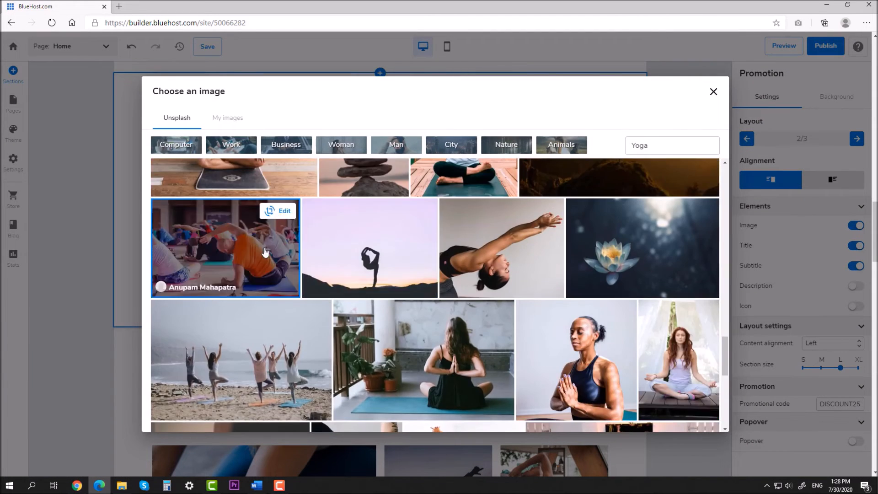
pyautogui.click(224, 249)
pyautogui.click(694, 175)
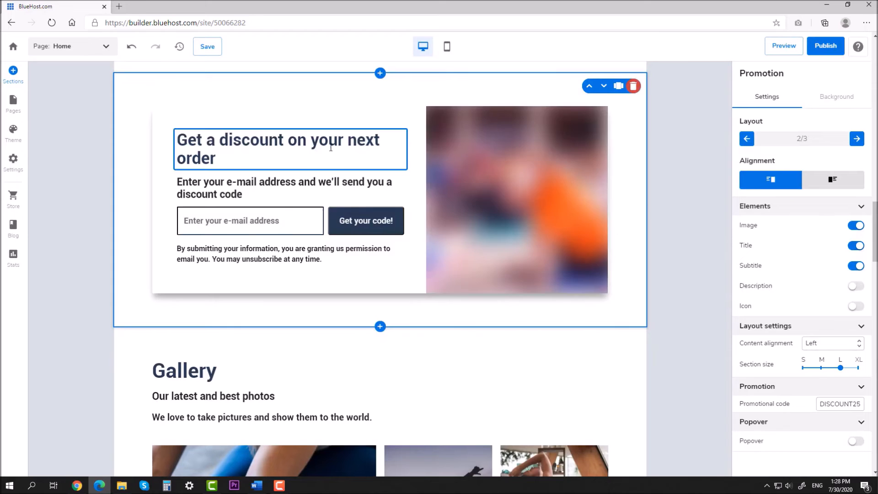
# Retitle the promotion 'Get a discount on the next lesson'
pyautogui.click(348, 140)
pyautogui.moveTo(348, 139); pyautogui.dragTo(348, 154)
pyautogui.press('BackSpace')
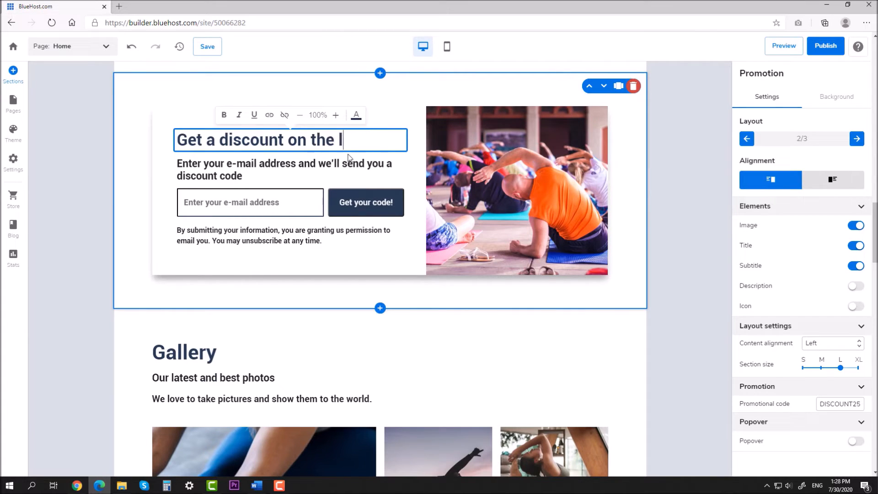
pyautogui.write('lesson')
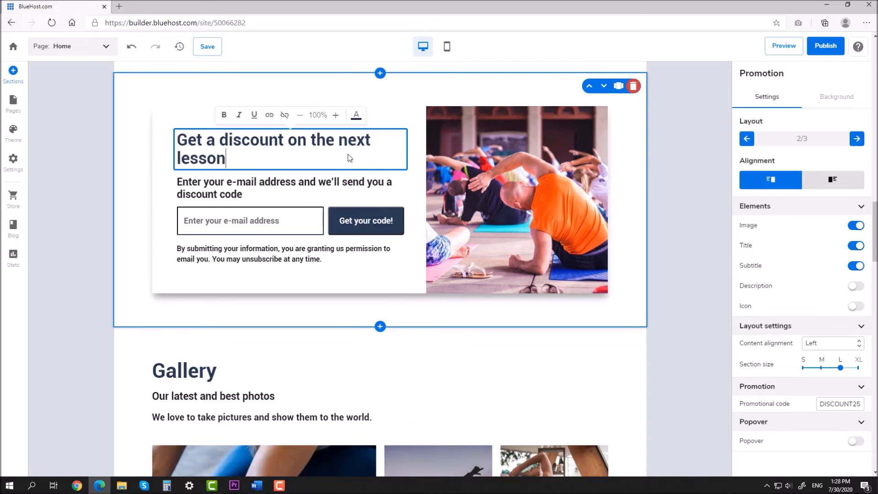
pyautogui.click(642, 177)
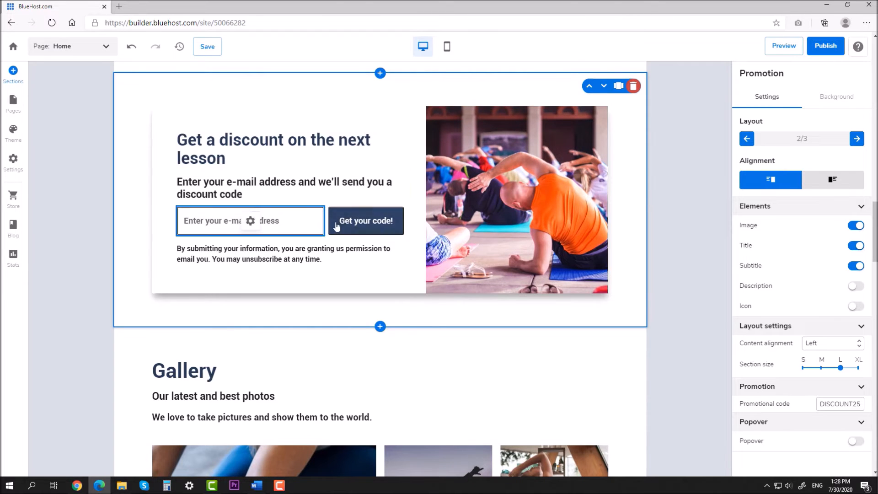
pyautogui.click(351, 225)
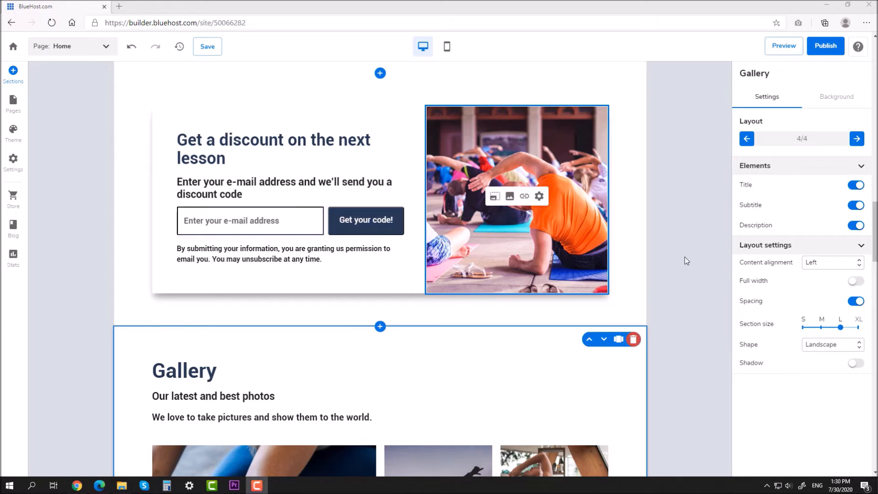
# Insert the second address-and-map layout and move it further down the page
pyautogui.click(380, 326)
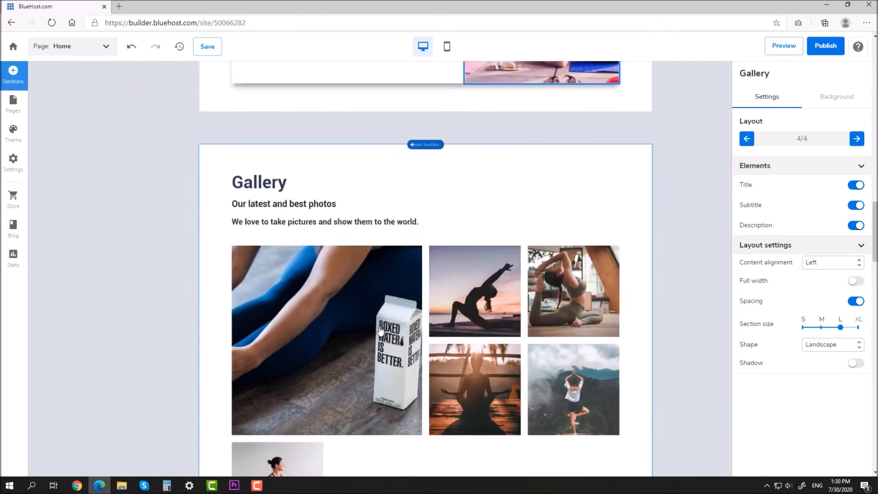
pyautogui.click(72, 180)
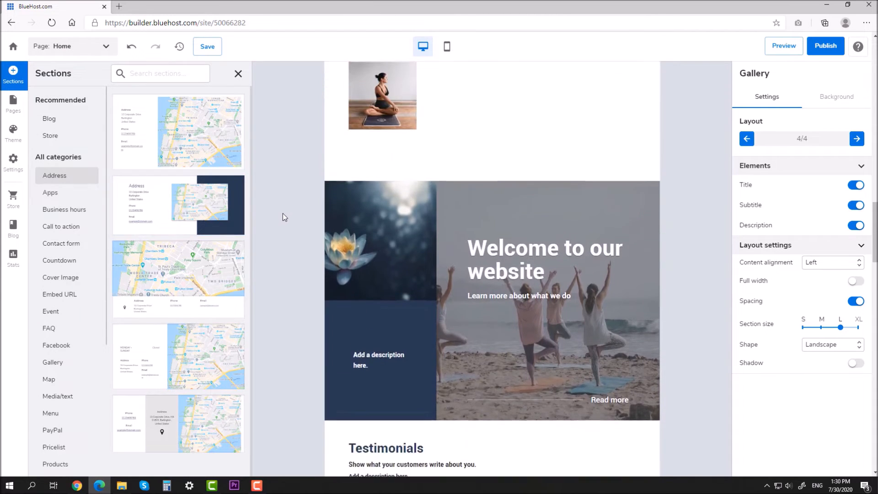
pyautogui.scroll(4, 283, 214)
pyautogui.click(202, 210)
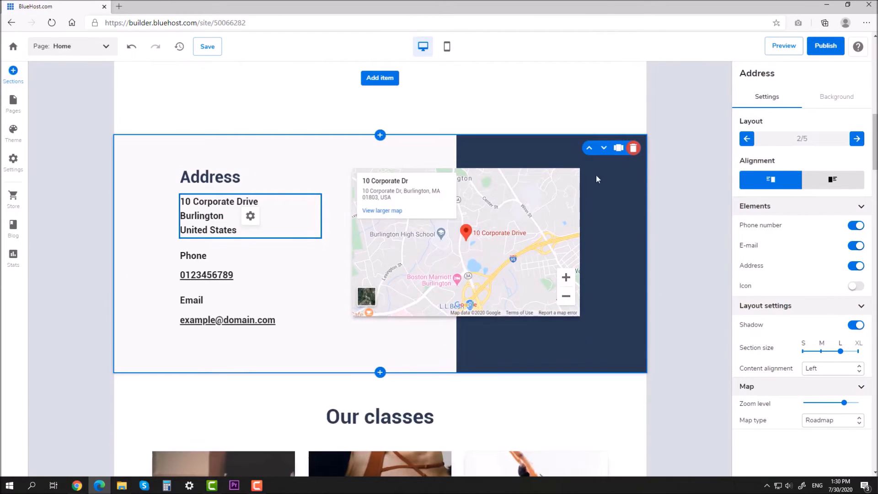
pyautogui.click(604, 148)
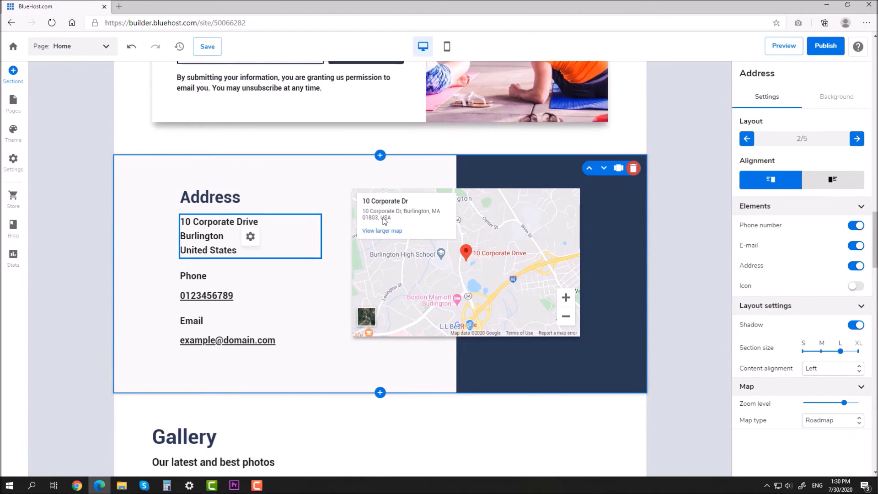
# Change the address section heading to 'How to find us?'
pyautogui.moveTo(237, 196); pyautogui.dragTo(164, 195)
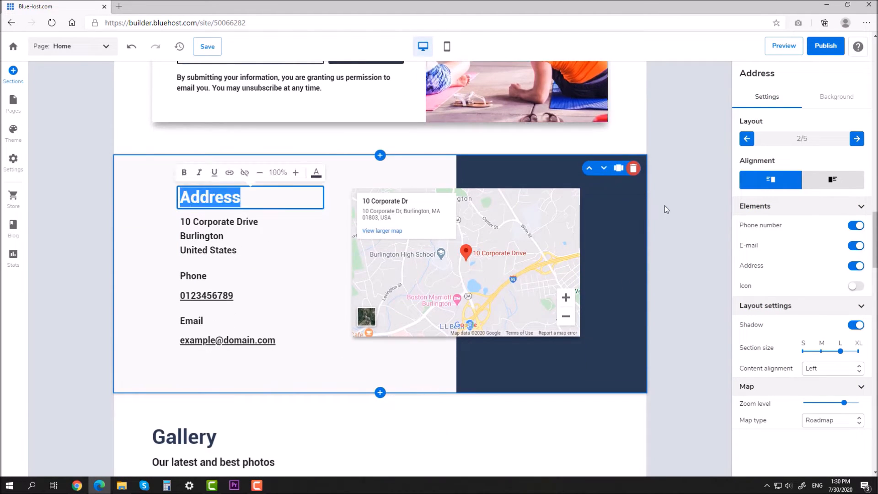
pyautogui.write('How to find')
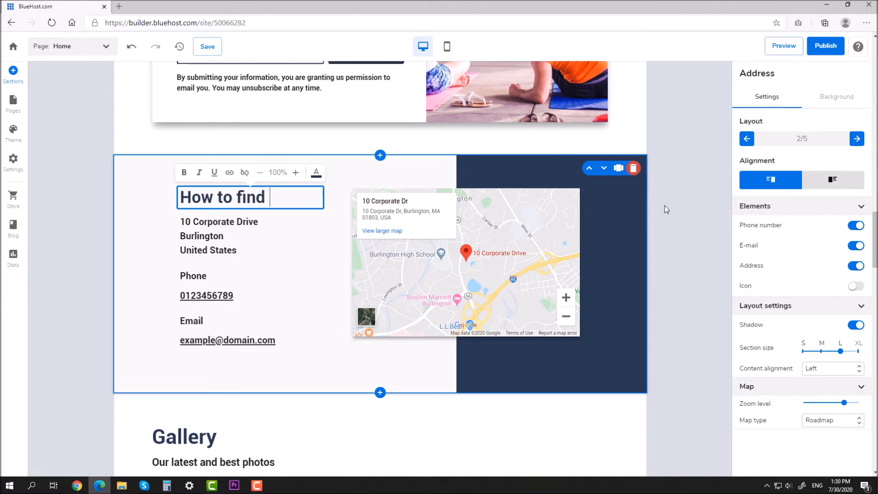
pyautogui.write(' us?')
pyautogui.hotkey('ctrl', 'a')
pyautogui.click(658, 238)
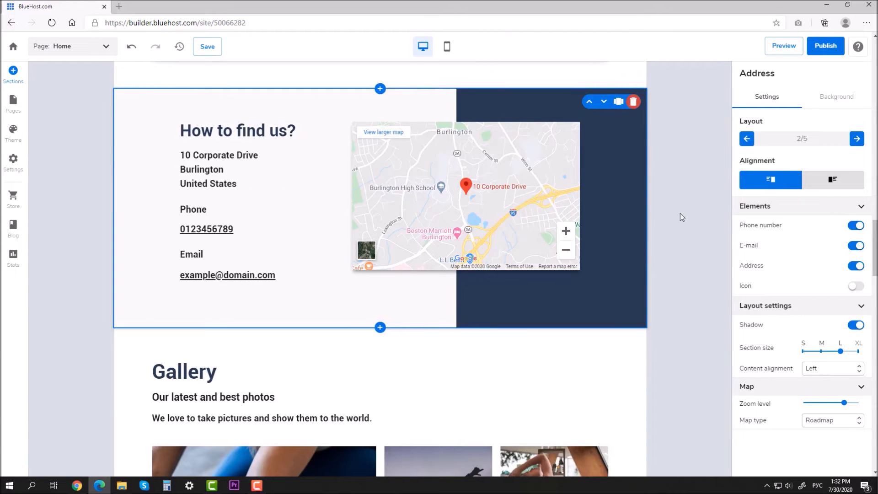
pyautogui.scroll(-4, 680, 213)
# Delete the Gallery, Cover Image, Testimonials and Subscribe sections one after another
pyautogui.click(606, 197)
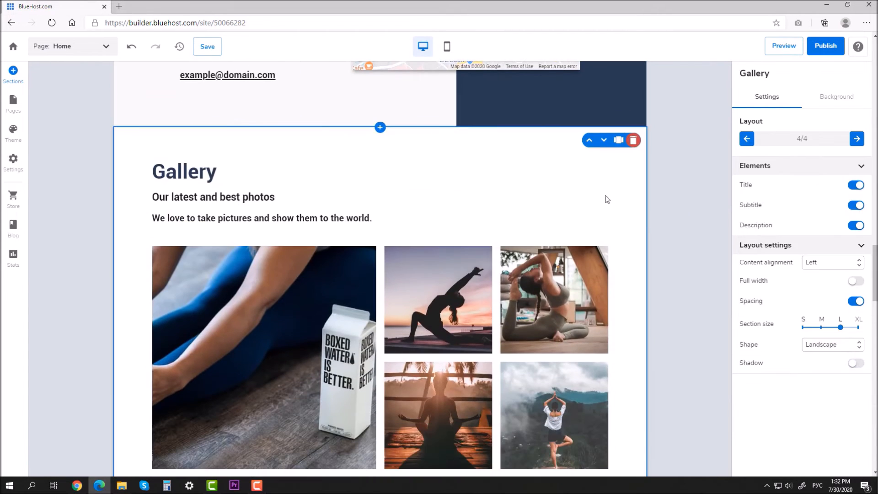
pyautogui.click(634, 141)
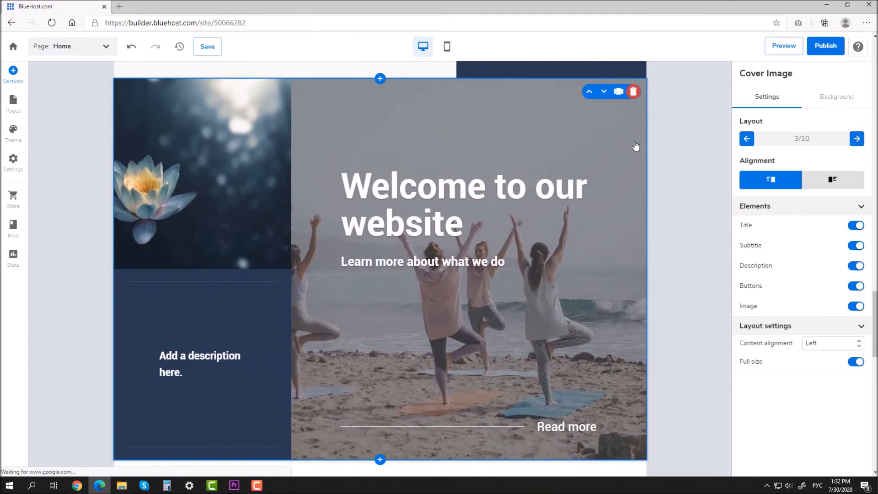
pyautogui.click(633, 92)
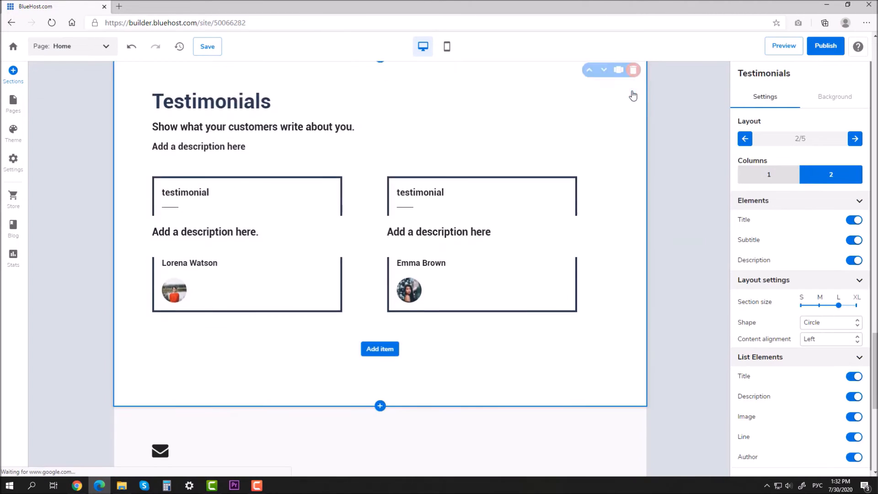
pyautogui.click(633, 132)
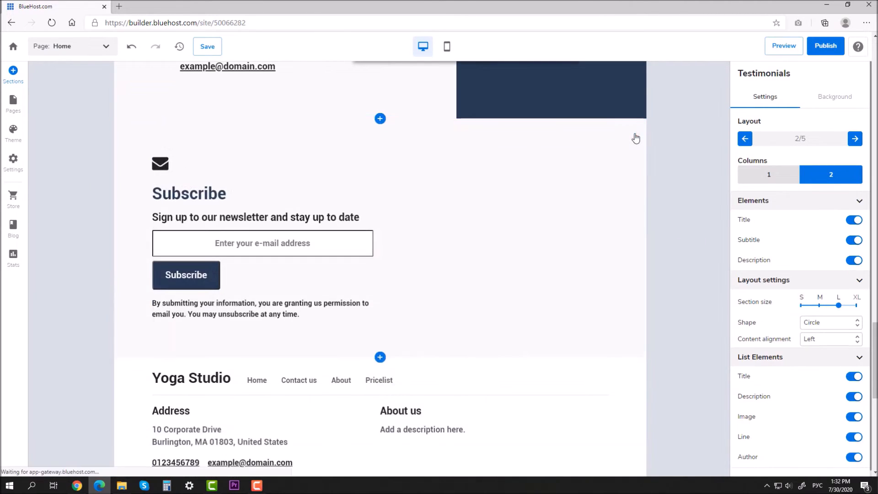
pyautogui.click(633, 132)
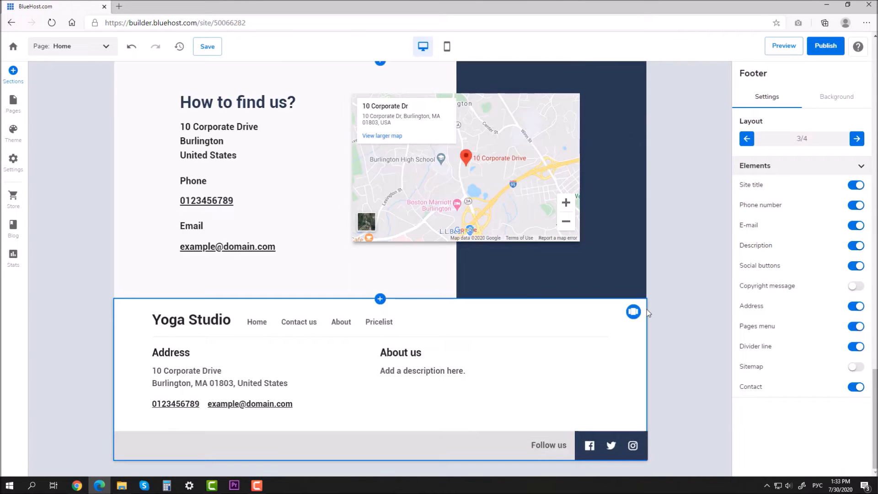
# Select the footer's About us text and cycle the footer layouts until 2/4 is applied
pyautogui.click(450, 353)
pyautogui.click(459, 373)
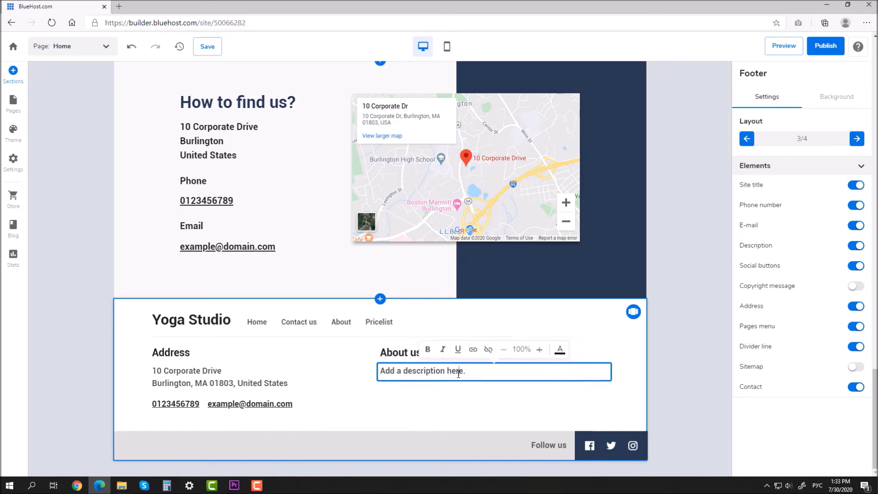
pyautogui.click(857, 139)
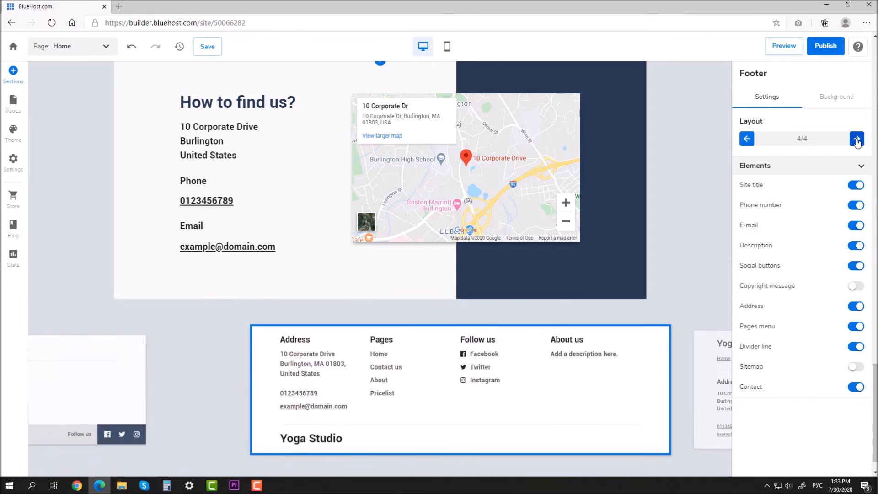
pyautogui.click(856, 139)
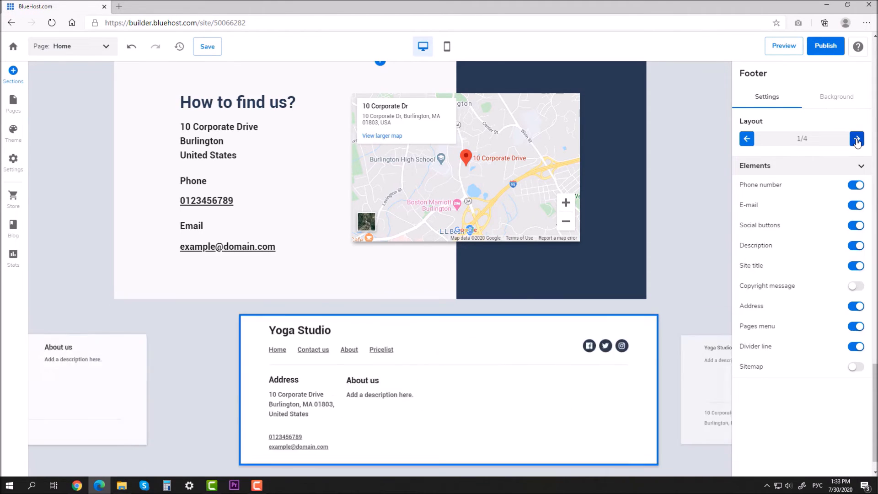
pyautogui.click(857, 138)
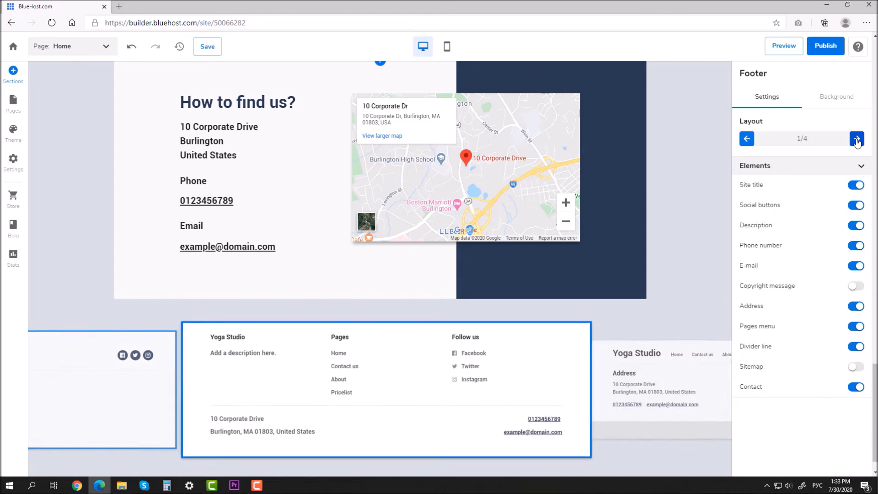
pyautogui.click(856, 138)
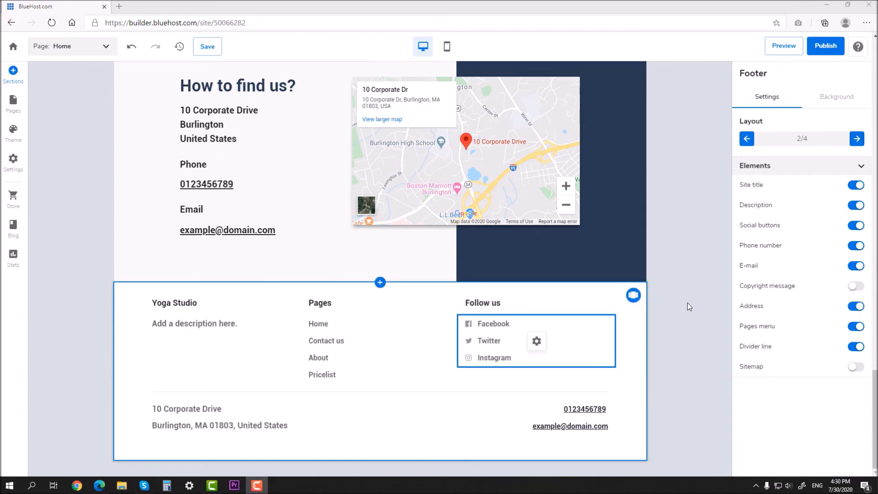
# Go from the social links settings to site Settings and open the My business details
pyautogui.click(539, 348)
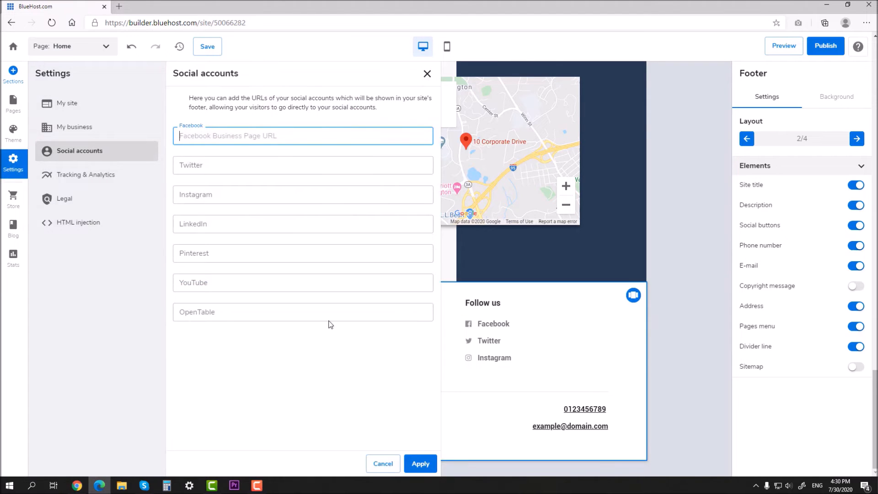
pyautogui.click(427, 74)
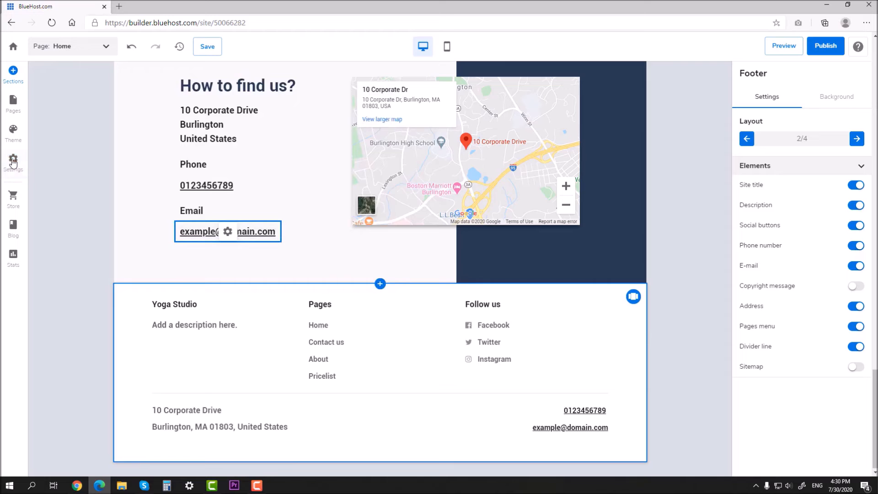
pyautogui.click(13, 160)
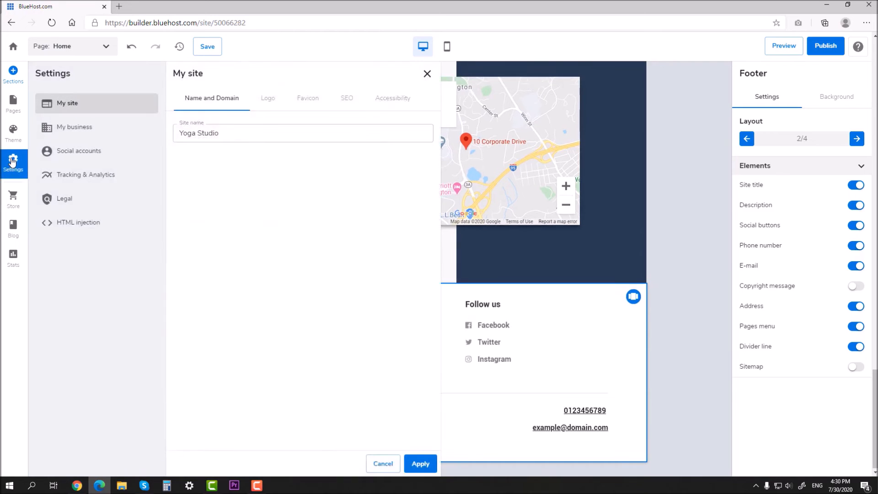
pyautogui.click(78, 154)
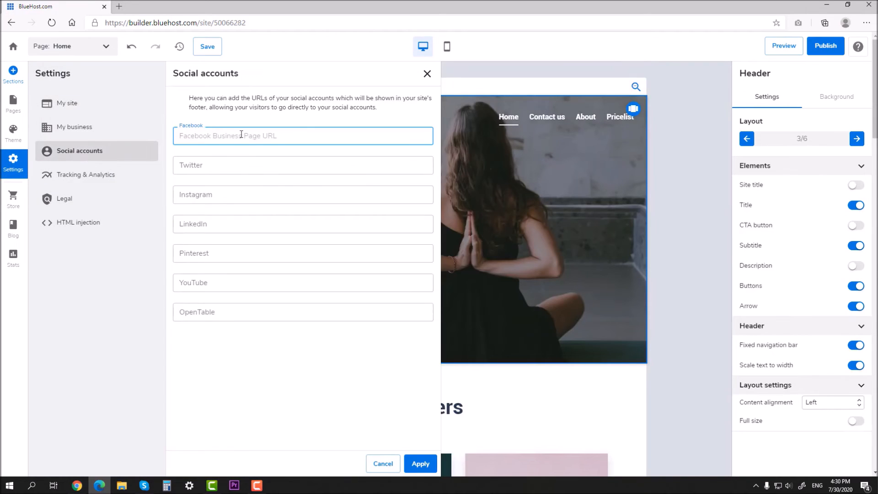
pyautogui.click(100, 127)
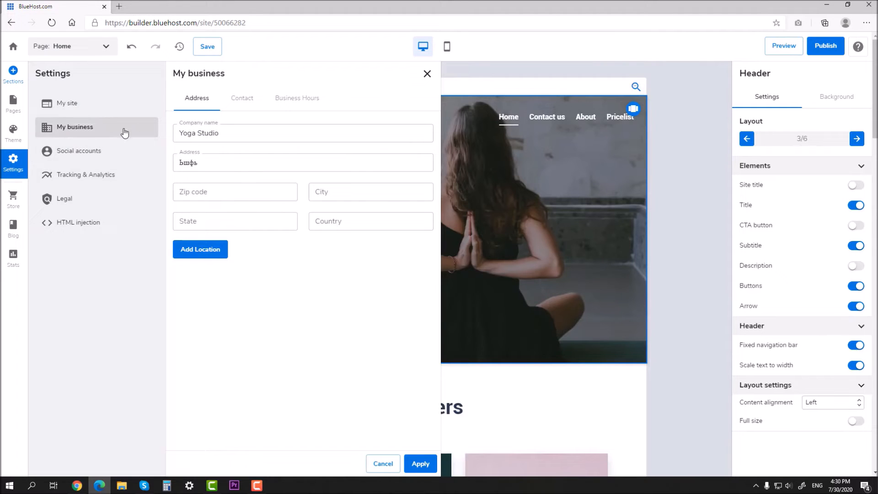
# Enter the address Ocean Drive, city Miami, country United States, and add the location
pyautogui.doubleClick(221, 159)
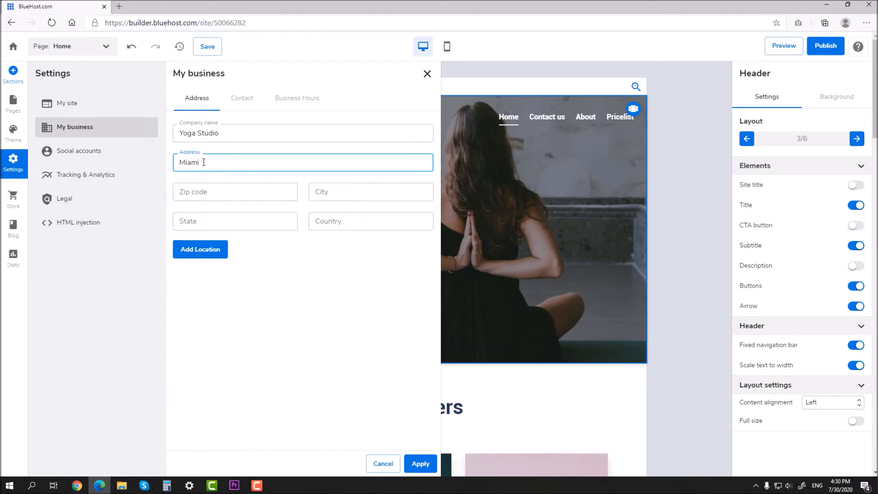
pyautogui.click(328, 191)
pyautogui.click(331, 221)
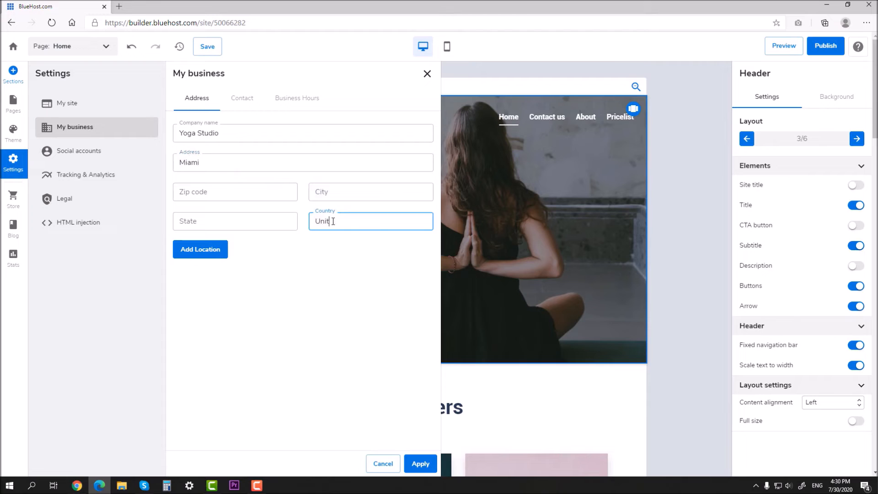
pyautogui.write('United States')
pyautogui.moveTo(241, 164); pyautogui.dragTo(149, 155)
pyautogui.hotkey('ctrl', 'c')
pyautogui.click(339, 194)
pyautogui.hotkey('ctrl', 'v')
pyautogui.click(264, 162)
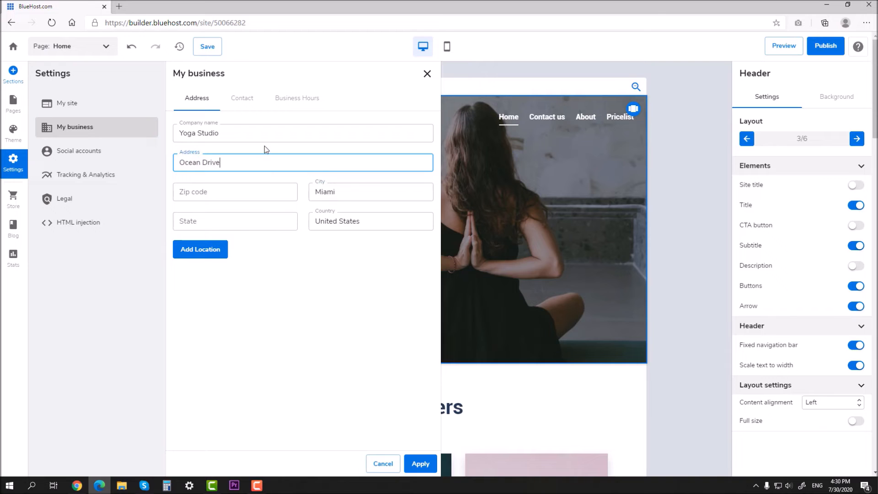
pyautogui.click(218, 248)
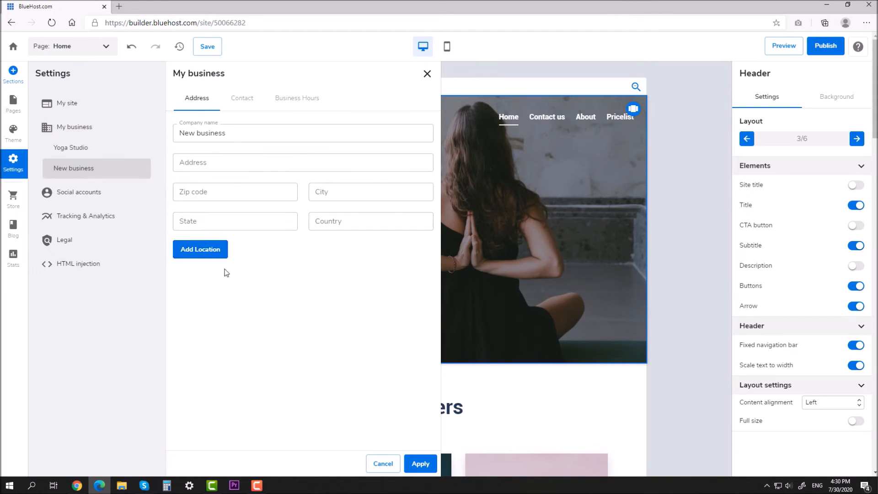
pyautogui.click(242, 97)
pyautogui.click(196, 98)
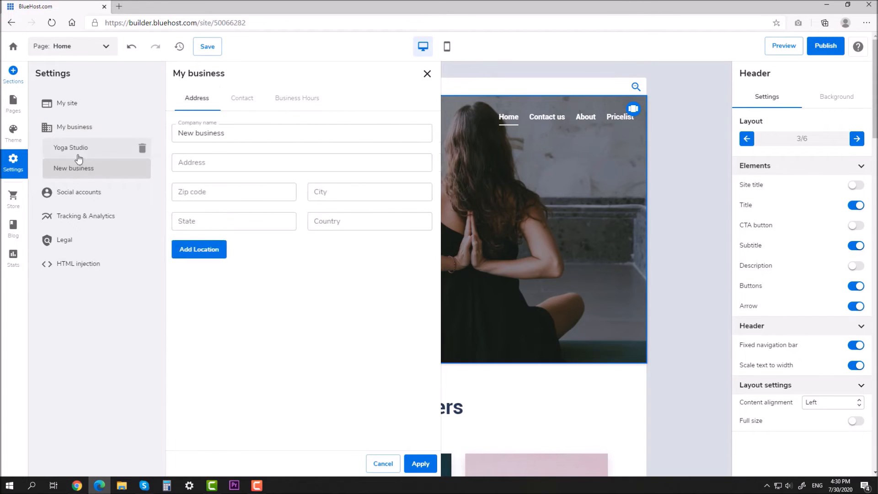
# Set business hours to 09:00 AM - 12:00 PM for every day and apply the business details
pyautogui.click(294, 108)
pyautogui.click(421, 133)
pyautogui.click(419, 151)
pyautogui.click(420, 173)
pyautogui.click(419, 173)
pyautogui.click(419, 195)
pyautogui.click(420, 194)
pyautogui.click(419, 216)
pyautogui.click(419, 216)
pyautogui.click(420, 237)
pyautogui.click(419, 259)
pyautogui.click(419, 258)
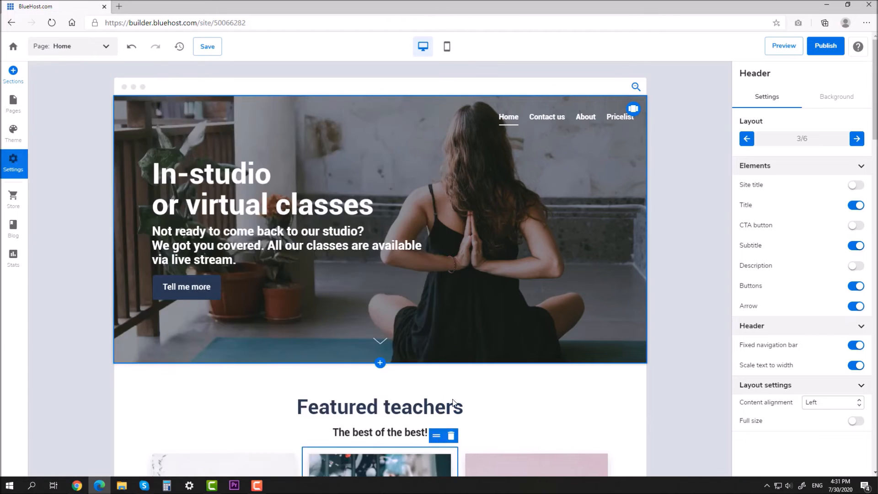
pyautogui.click(420, 463)
pyautogui.scroll(-15, 683, 266)
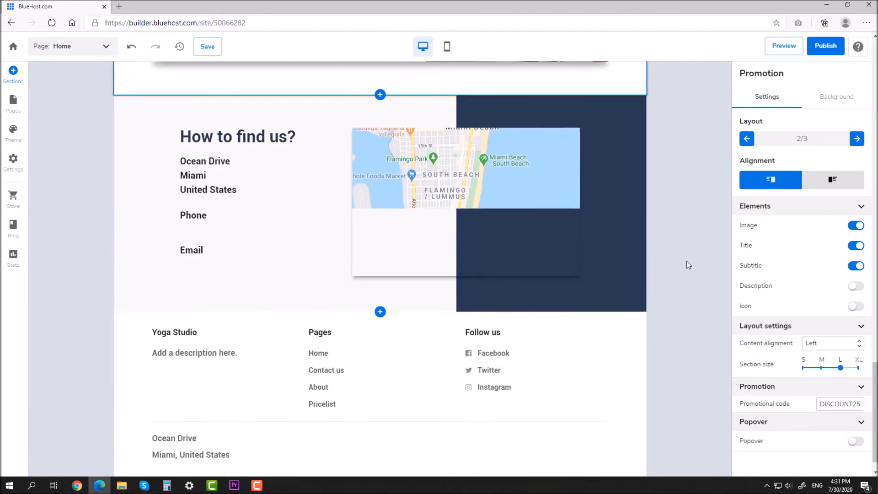
pyautogui.scroll(2, 323, 186)
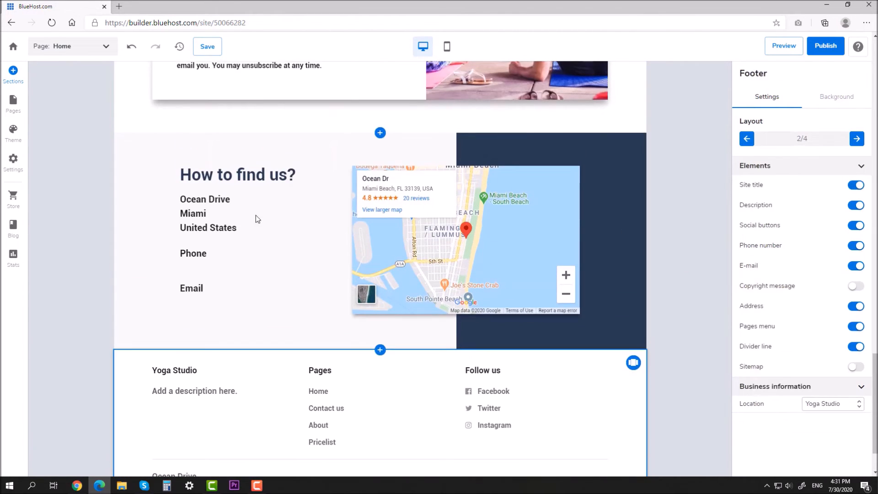
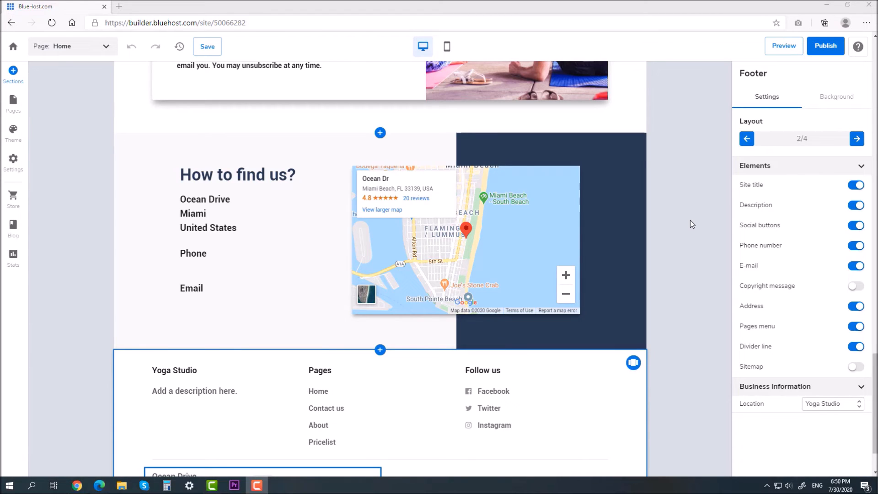
# Add a store to the Yoga Studio site and open its store management setup guide
pyautogui.click(211, 196)
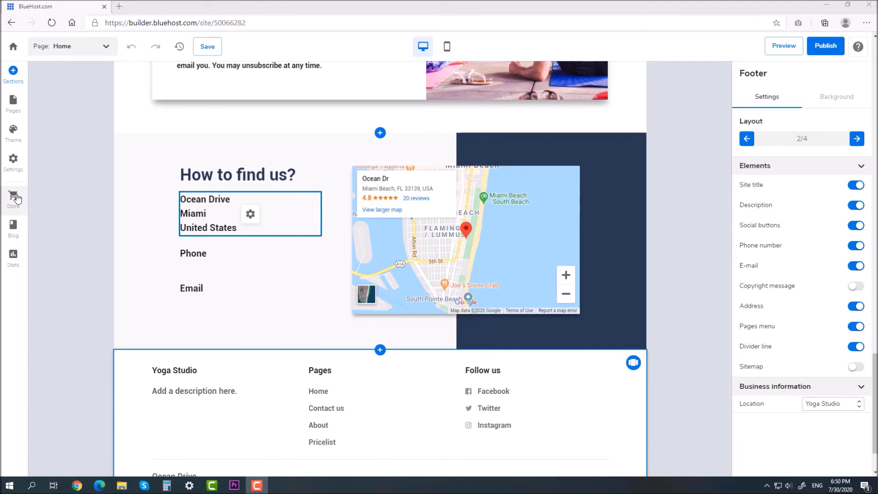
pyautogui.click(13, 197)
pyautogui.click(541, 291)
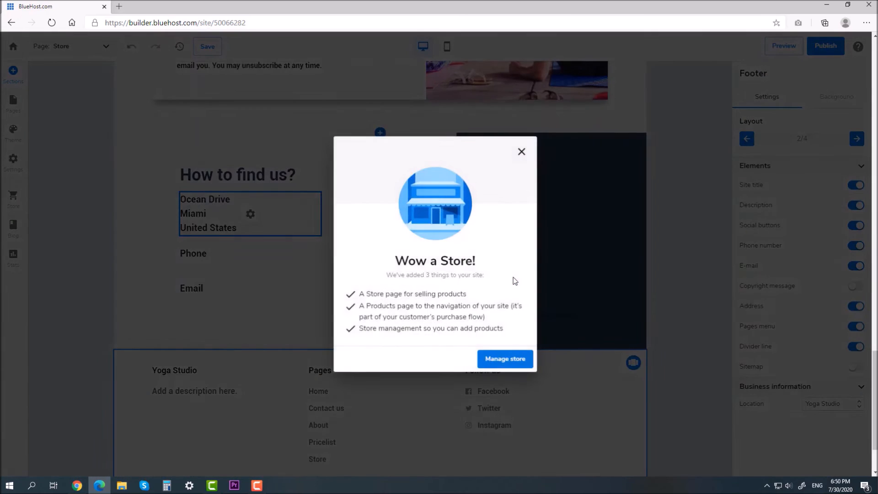
pyautogui.click(511, 354)
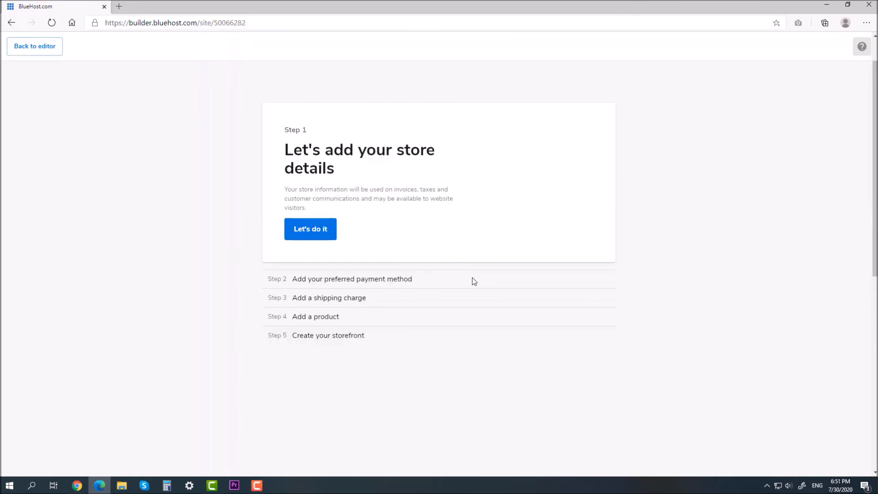
# Begin the store details, entering company name Yoga Studio, the state and the street
pyautogui.click(315, 232)
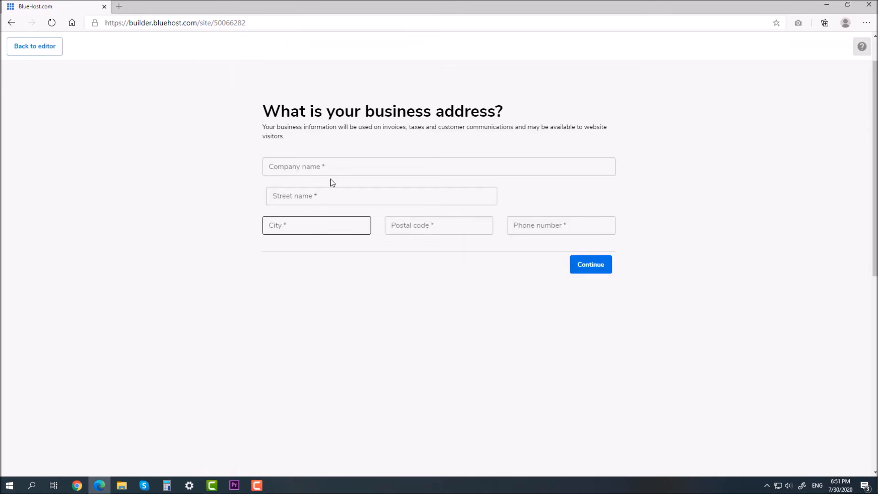
pyautogui.click(337, 162)
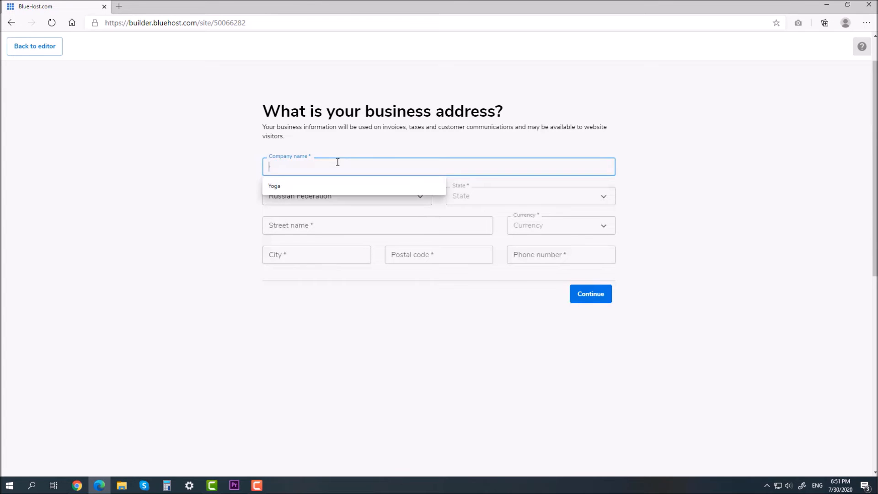
pyautogui.click(318, 183)
pyautogui.write('Stu')
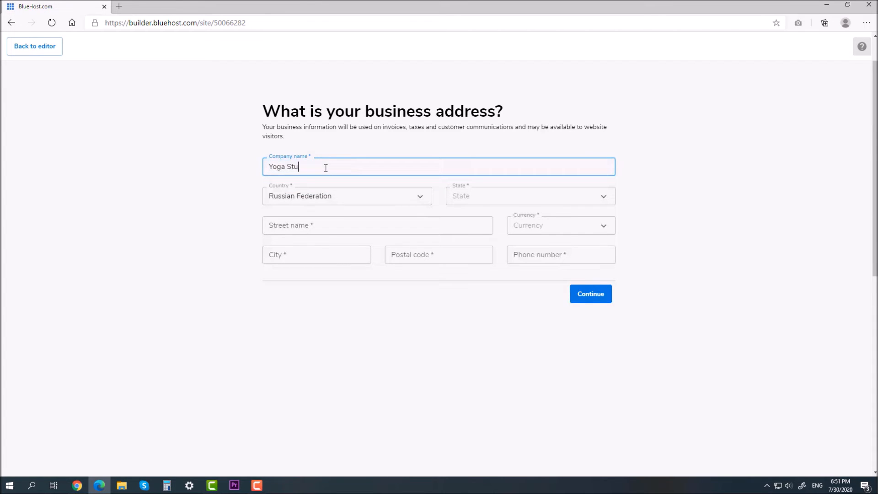
pyautogui.click(511, 194)
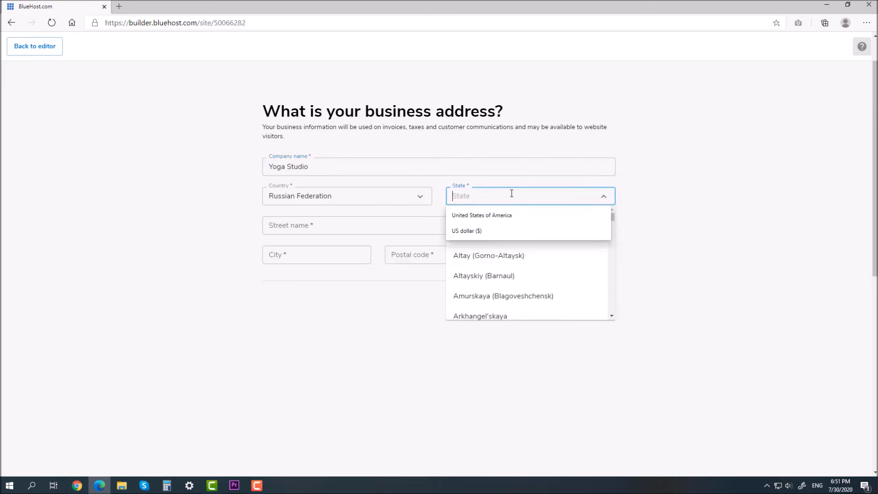
pyautogui.click(539, 260)
pyautogui.click(396, 227)
pyautogui.write('P')
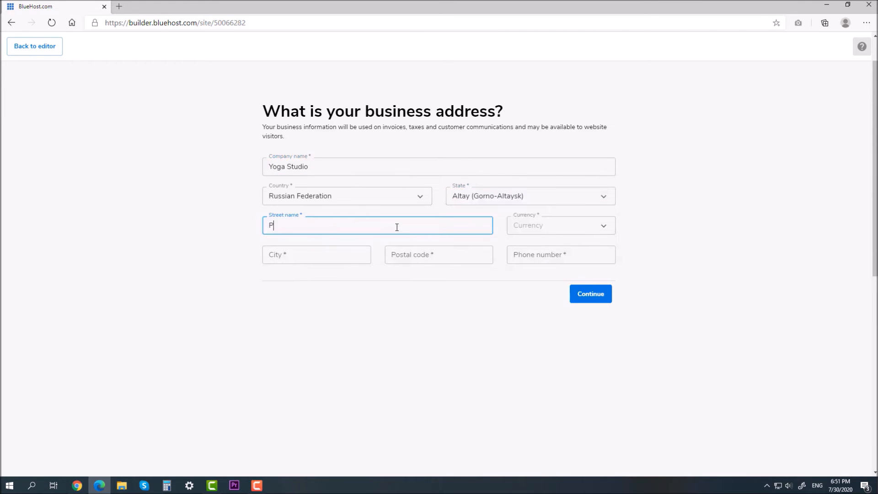
pyautogui.write('ushkina')
# Choose US dollar currency, fill in the phone number, city and postal code, and submit
pyautogui.click(531, 227)
pyautogui.click(578, 247)
pyautogui.click(531, 243)
pyautogui.click(523, 254)
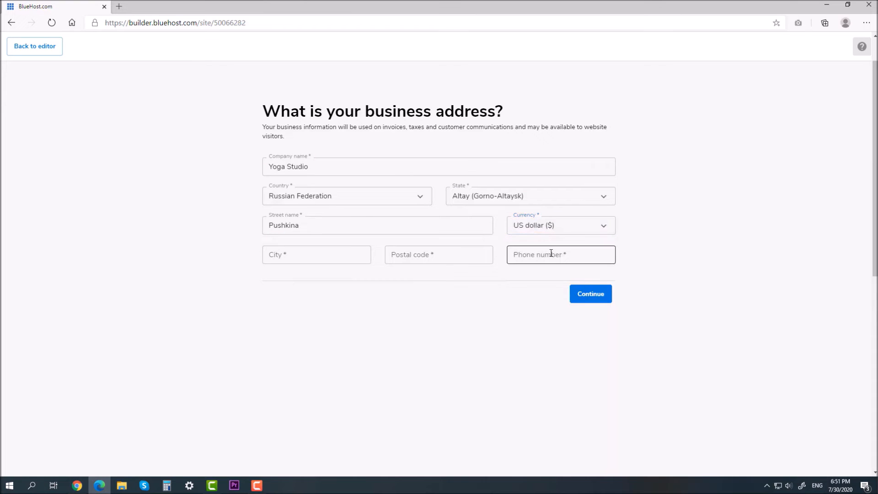
pyautogui.write('891111')
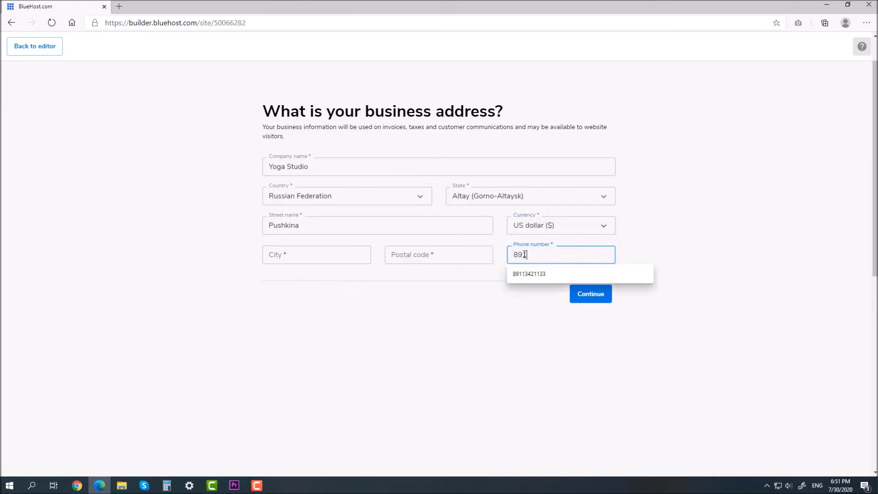
pyautogui.click(543, 255)
pyautogui.write('11111111')
pyautogui.click(324, 253)
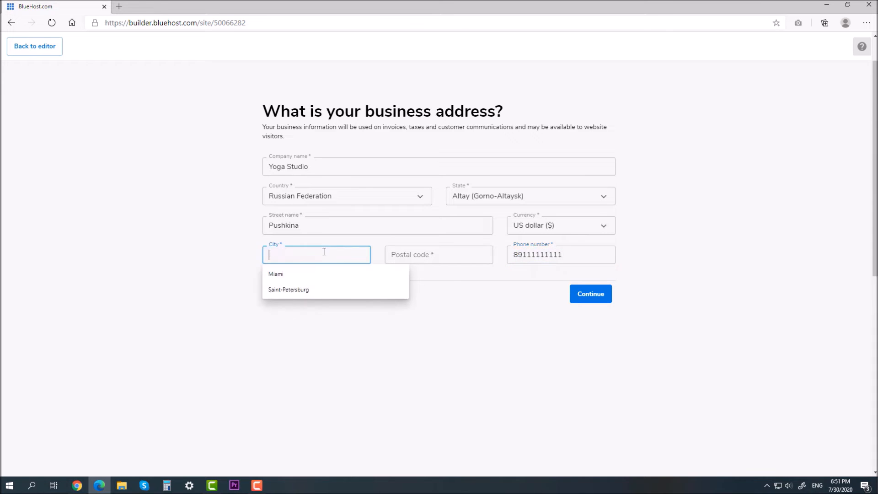
pyautogui.click(300, 290)
pyautogui.click(434, 256)
pyautogui.click(419, 289)
pyautogui.click(591, 296)
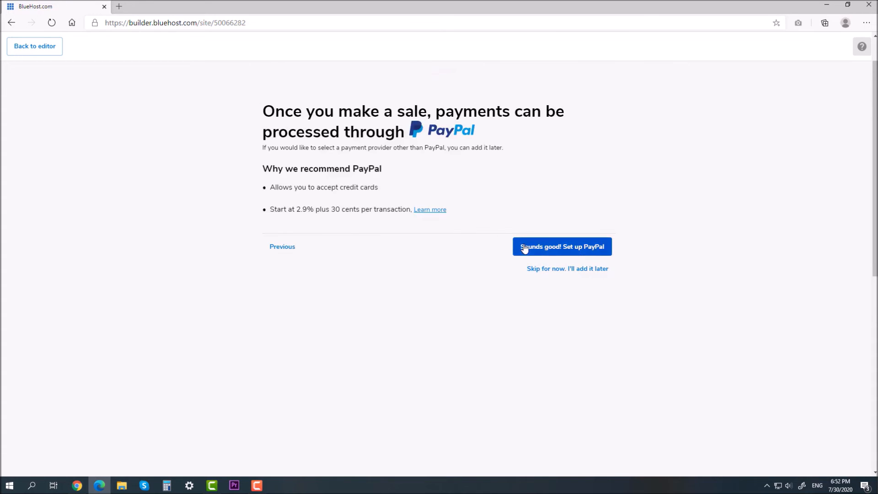
# Skip payment and tax setup for now, then start adding the first product
pyautogui.click(593, 270)
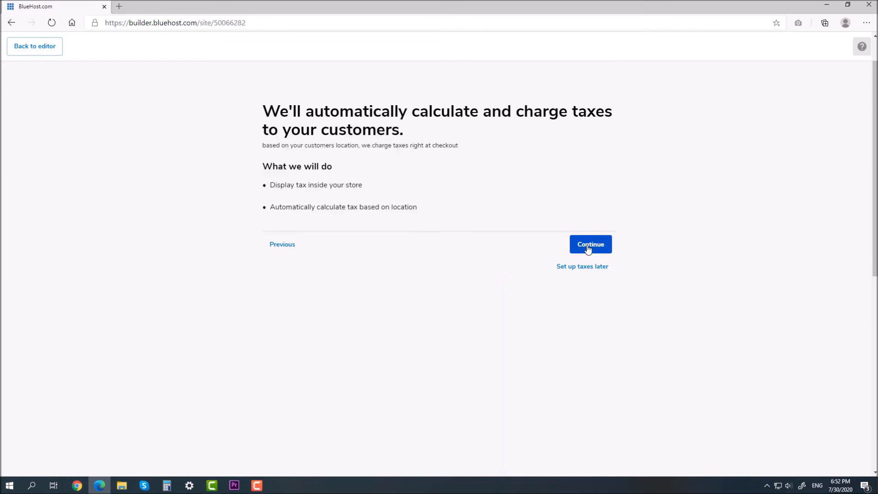
pyautogui.click(582, 268)
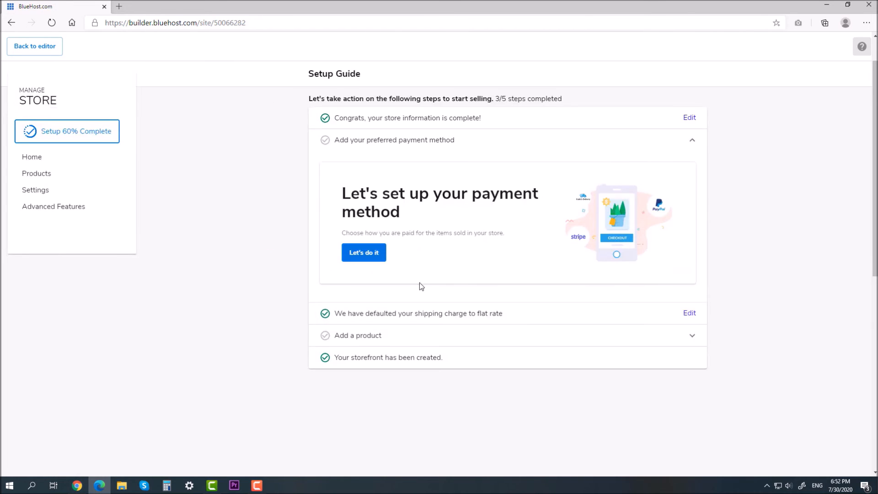
pyautogui.click(413, 338)
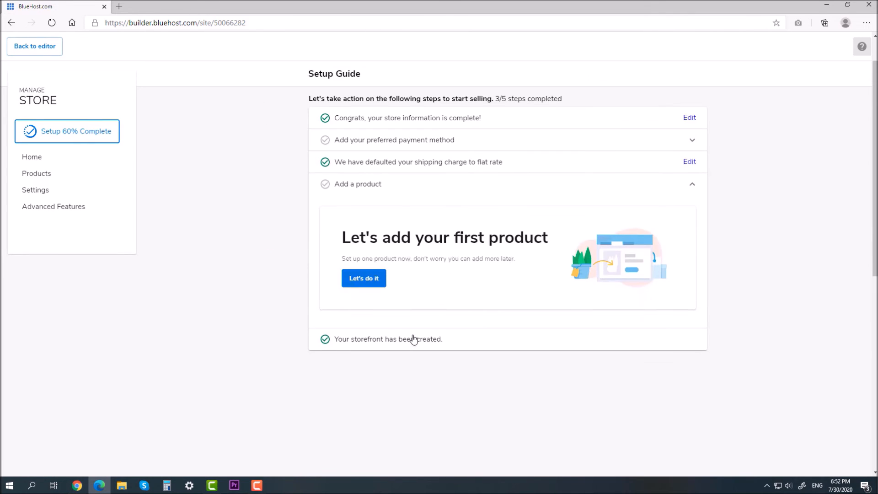
pyautogui.click(364, 278)
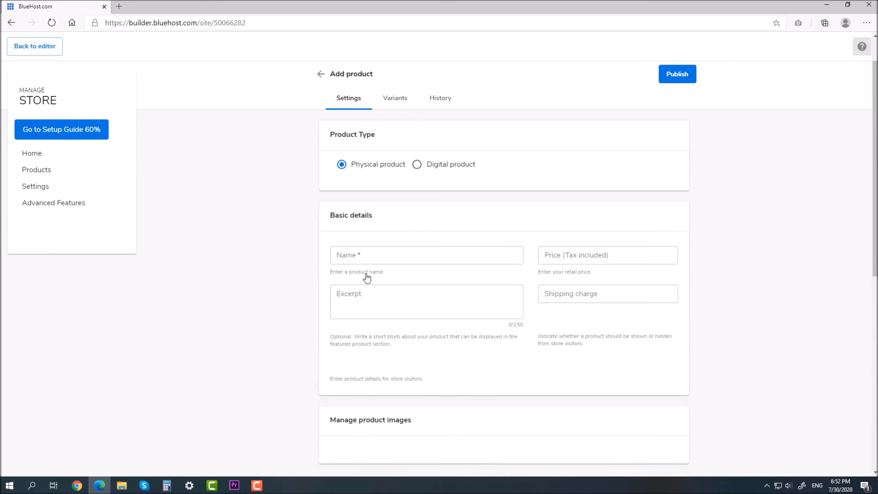
# Create a physical product named Yoga Mat and copy the name into its excerpt
pyautogui.click(417, 165)
pyautogui.click(377, 169)
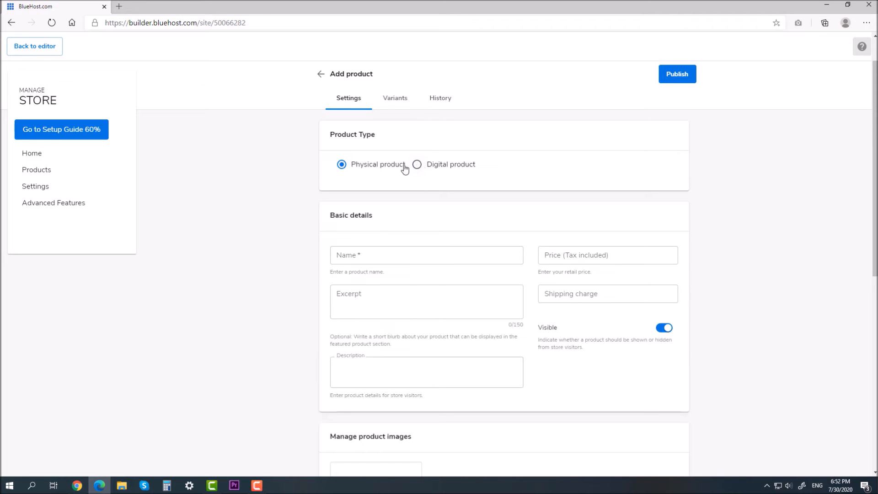
pyautogui.click(416, 164)
pyautogui.click(386, 169)
pyautogui.click(389, 251)
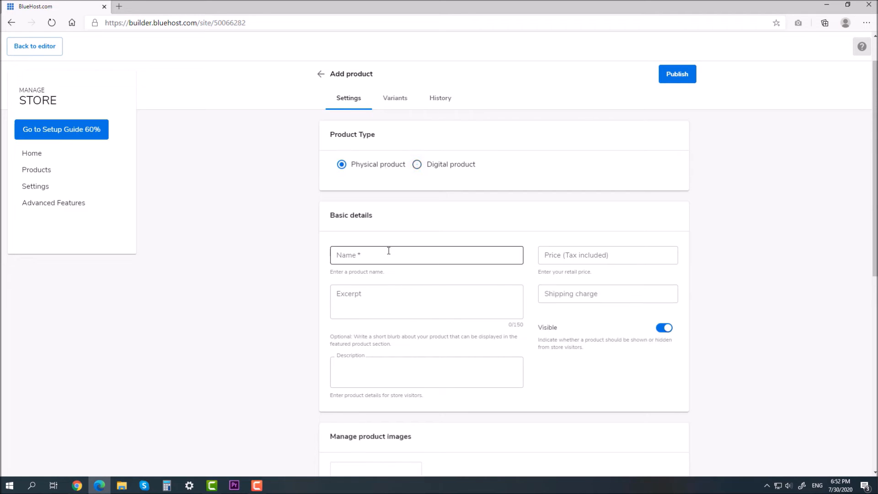
pyautogui.click(378, 273)
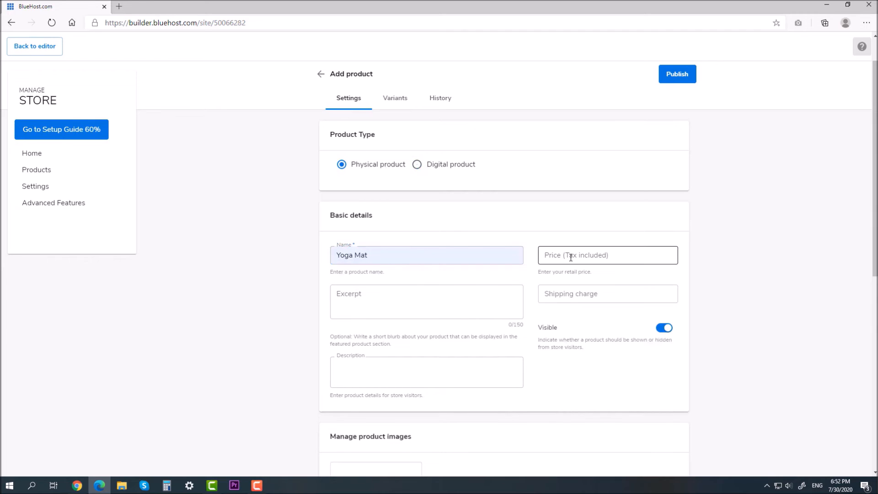
pyautogui.click(437, 290)
pyautogui.moveTo(337, 255); pyautogui.dragTo(376, 288)
pyautogui.hotkey('ctrl', 'c')
pyautogui.click(376, 288)
pyautogui.hotkey('ctrl', 'v')
# Set the price to $5.00 and the shipping charge to $1.00
pyautogui.click(550, 257)
pyautogui.write('$5.00')
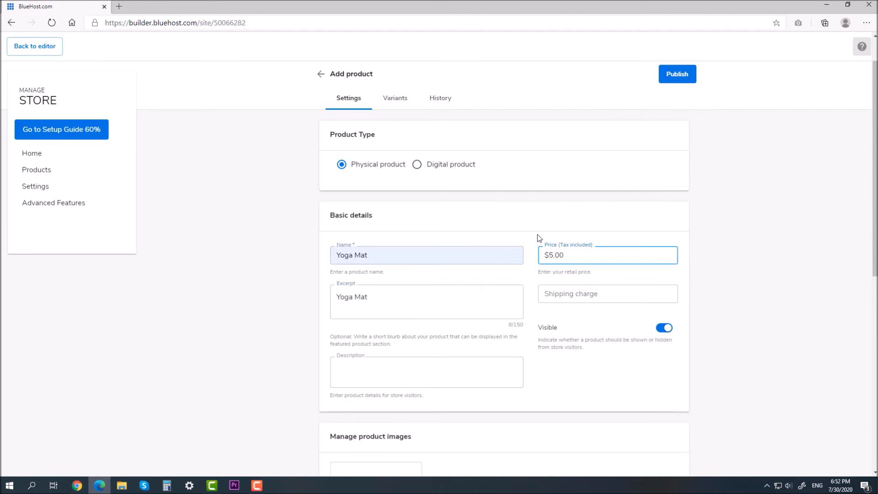
pyautogui.click(537, 234)
pyautogui.scroll(-1, 536, 234)
pyautogui.click(547, 234)
pyautogui.write('$2.00')
pyautogui.scroll(-3, 426, 290)
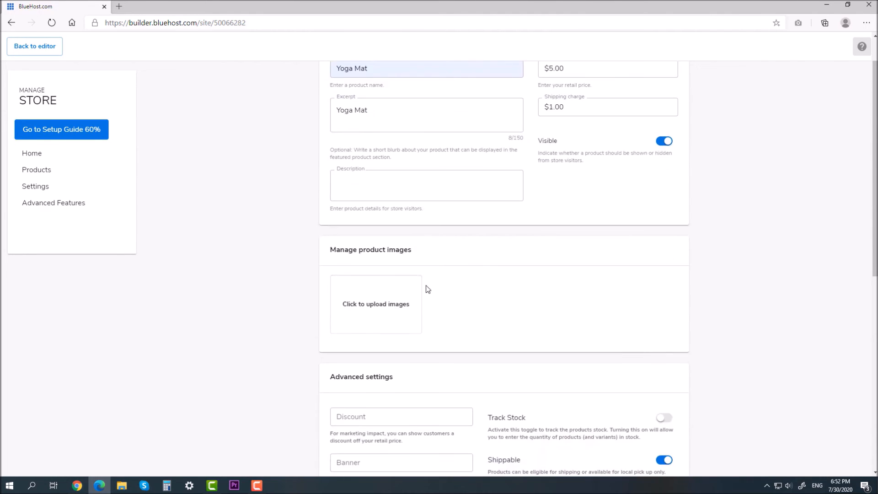
# Add a seated yoga photo from an image search for 'Yoga' as the product image
pyautogui.click(401, 301)
pyautogui.click(635, 172)
pyautogui.write('Yoga')
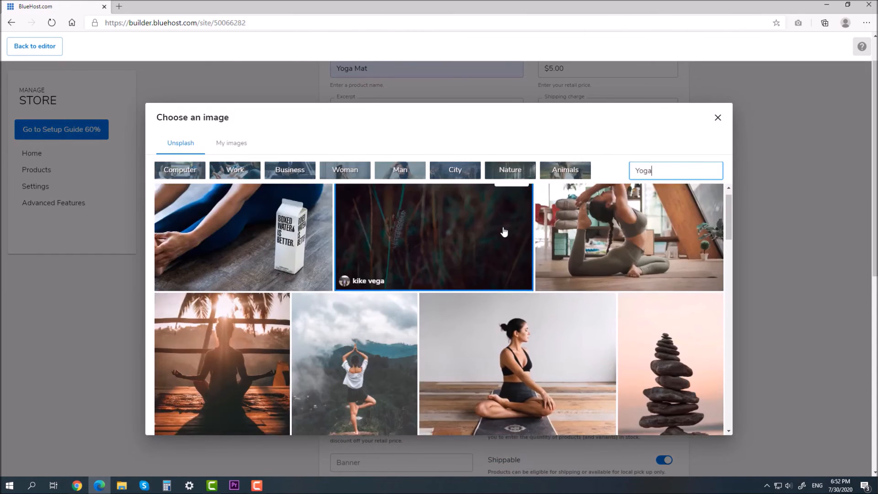
pyautogui.scroll(-2, 504, 232)
pyautogui.click(526, 251)
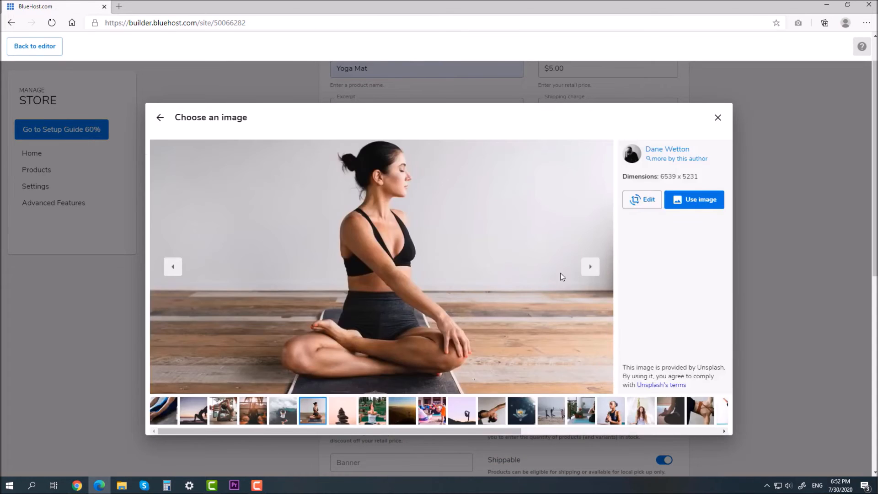
pyautogui.click(681, 201)
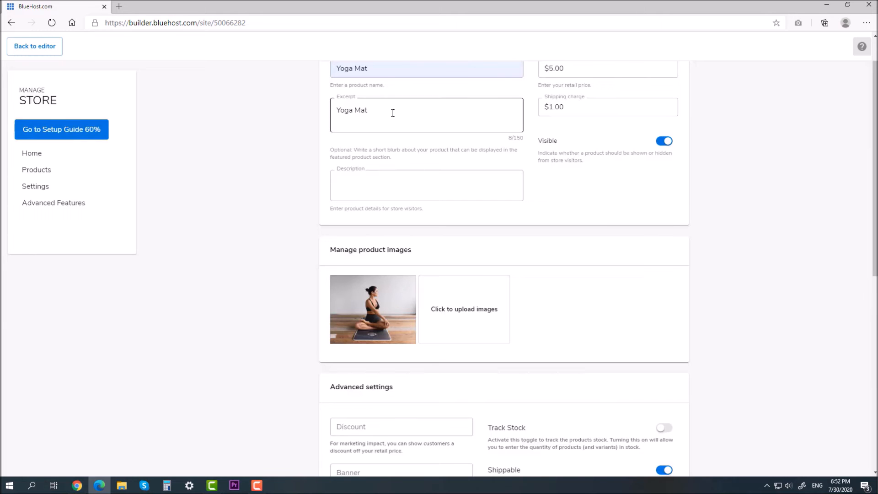
# Give the Yoga Mat the description 'The best Yoga Mat in the world!'
pyautogui.click(374, 186)
pyautogui.hotkey('ctrl', 'v')
pyautogui.click(337, 186)
pyautogui.write('The best Yoga')
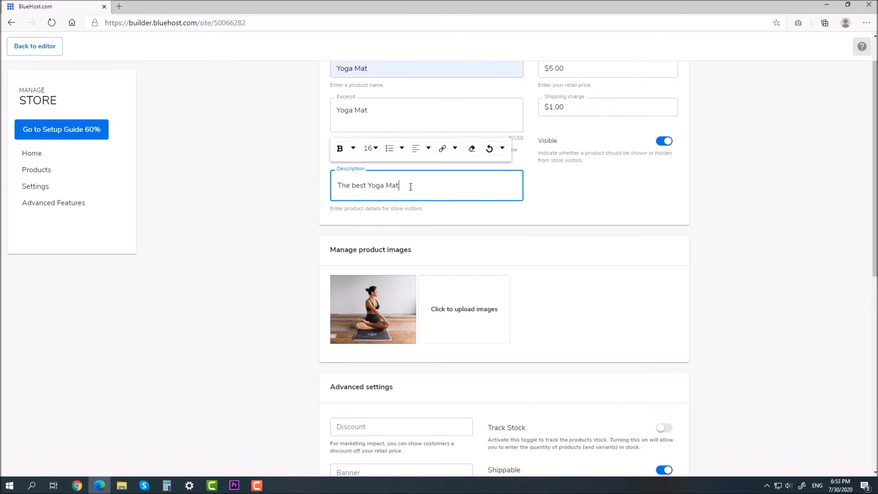
pyautogui.write(' Mat in the world!')
pyautogui.click(458, 220)
pyautogui.scroll(-2, 478, 247)
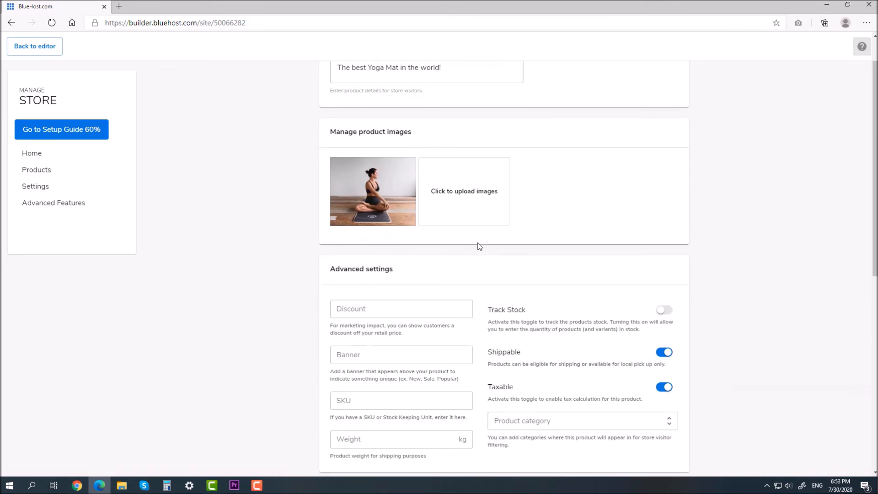
# Set a 5% discount and 1 kg weight, keep it shippable, and show its variants
pyautogui.click(402, 304)
pyautogui.write('5')
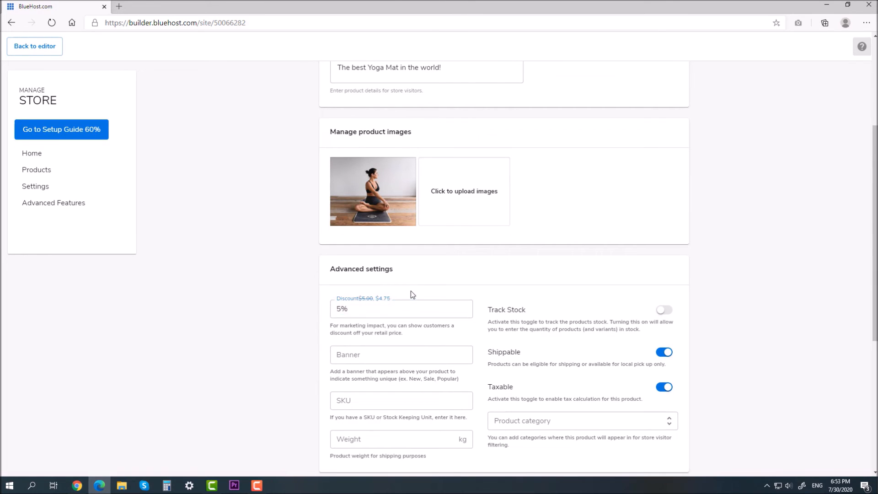
pyautogui.scroll(-3, 451, 284)
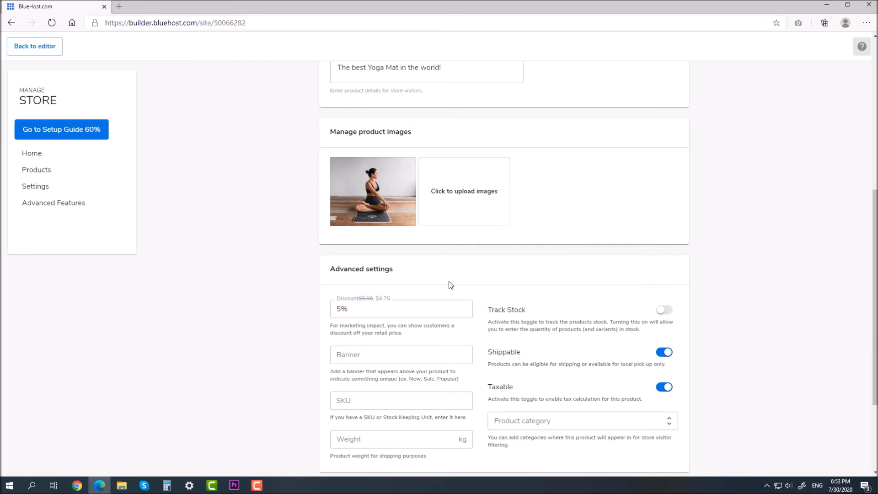
pyautogui.click(399, 438)
pyautogui.write('1')
pyautogui.click(521, 422)
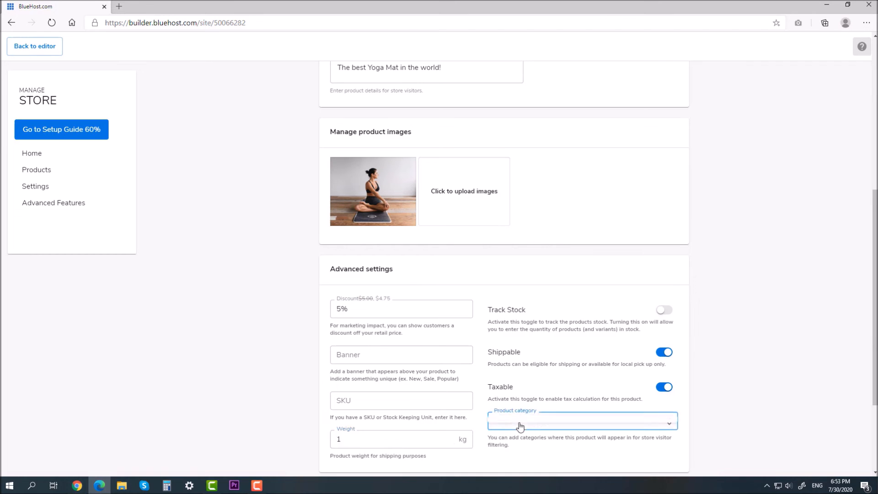
pyautogui.click(665, 352)
pyautogui.click(668, 354)
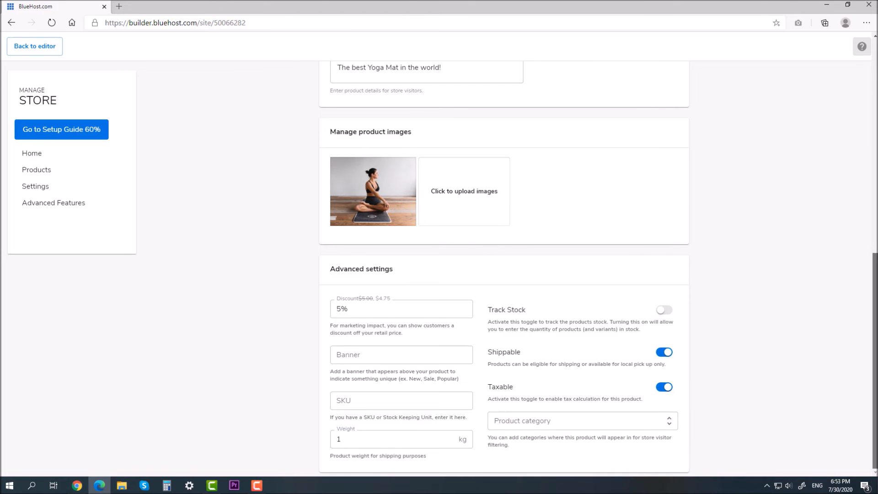
pyautogui.scroll(7, 739, 273)
pyautogui.click(403, 101)
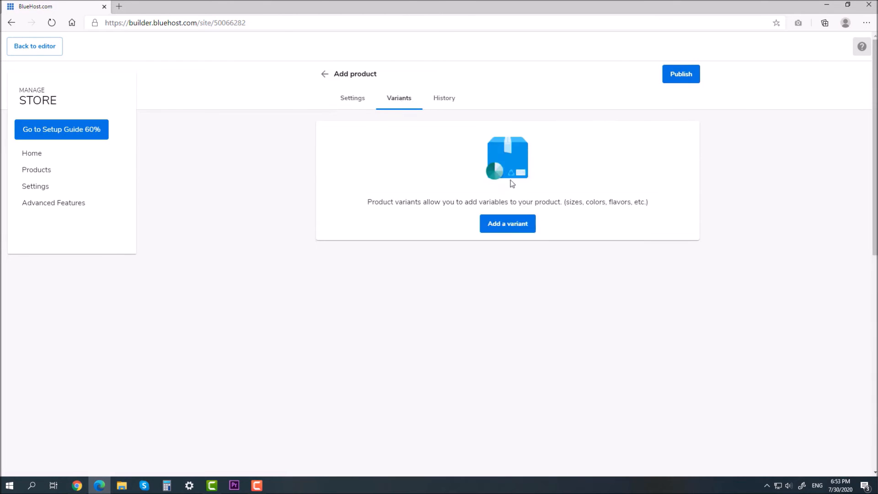
# Save the product and add a Color variant, removing the unwanted colour swatches
pyautogui.click(516, 227)
pyautogui.click(556, 300)
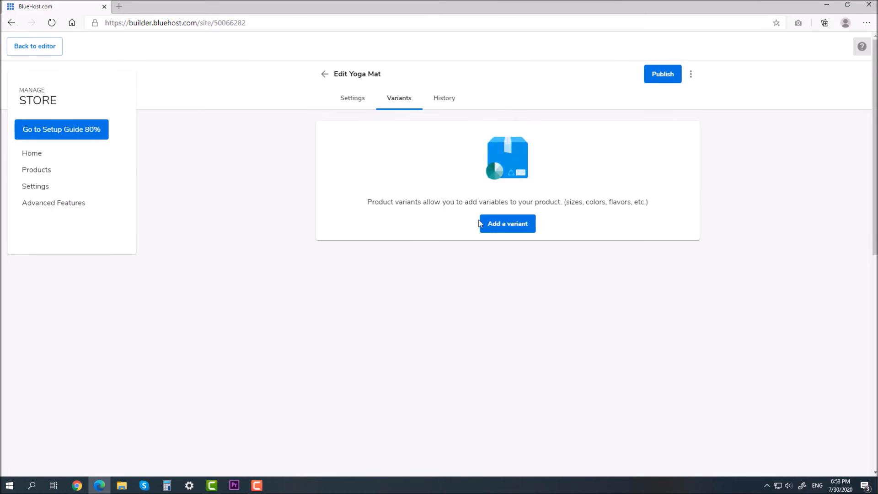
pyautogui.click(502, 229)
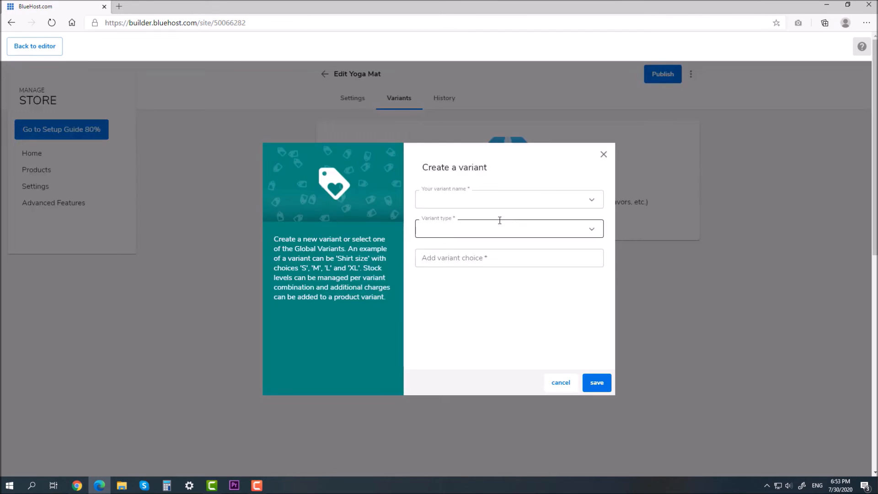
pyautogui.click(521, 200)
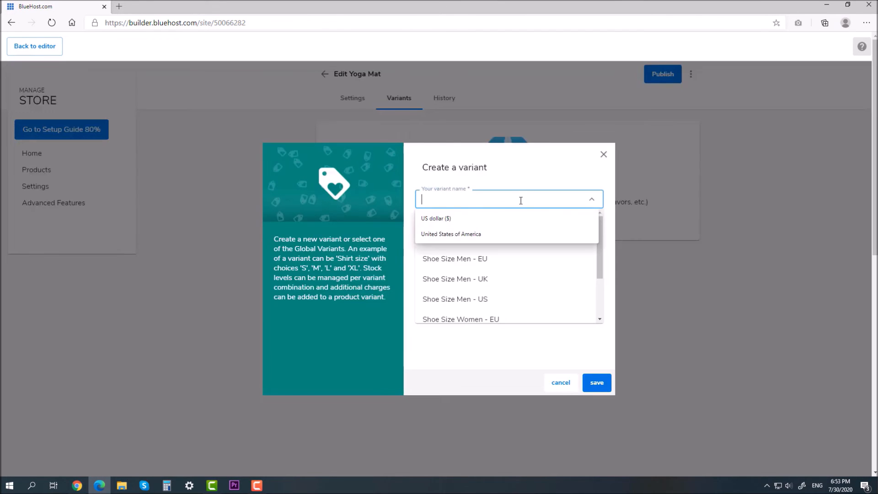
pyautogui.click(607, 215)
pyautogui.click(598, 199)
pyautogui.write('C')
pyautogui.click(452, 217)
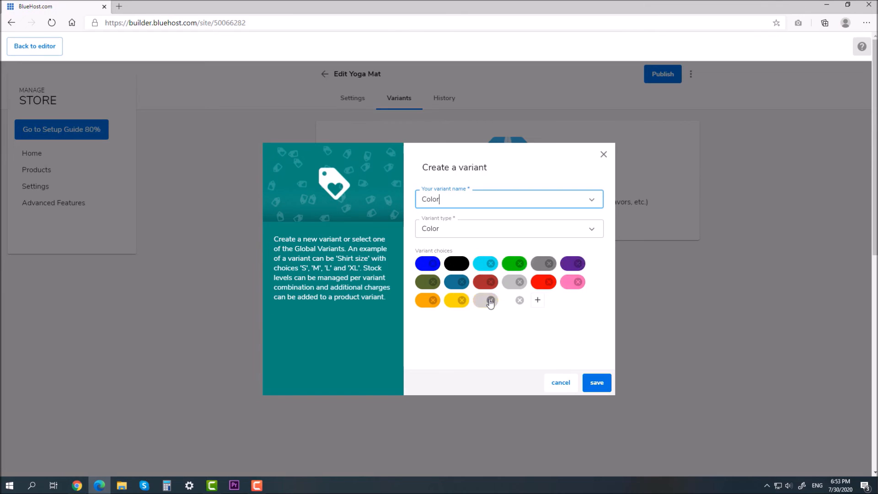
pyautogui.click(490, 281)
pyautogui.click(520, 281)
pyautogui.click(520, 281)
pyautogui.click(520, 281)
pyautogui.click(549, 282)
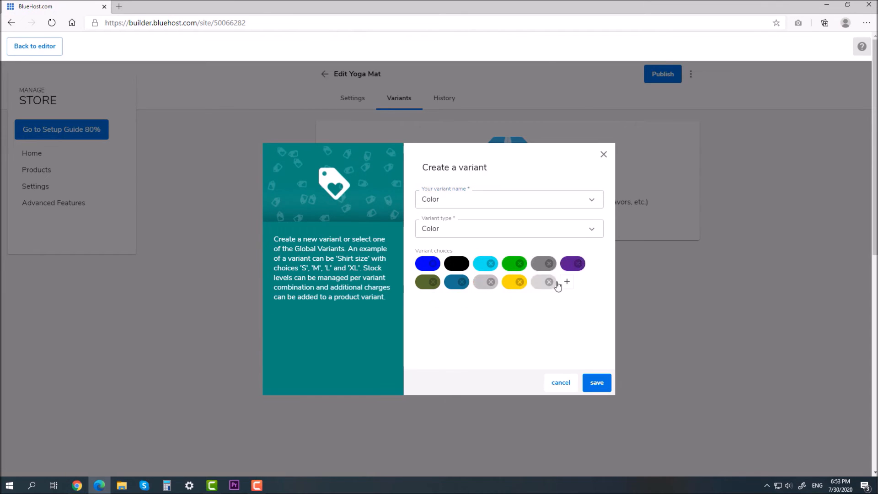
pyautogui.click(549, 282)
pyautogui.click(433, 282)
pyautogui.click(462, 282)
pyautogui.click(432, 282)
pyautogui.click(596, 382)
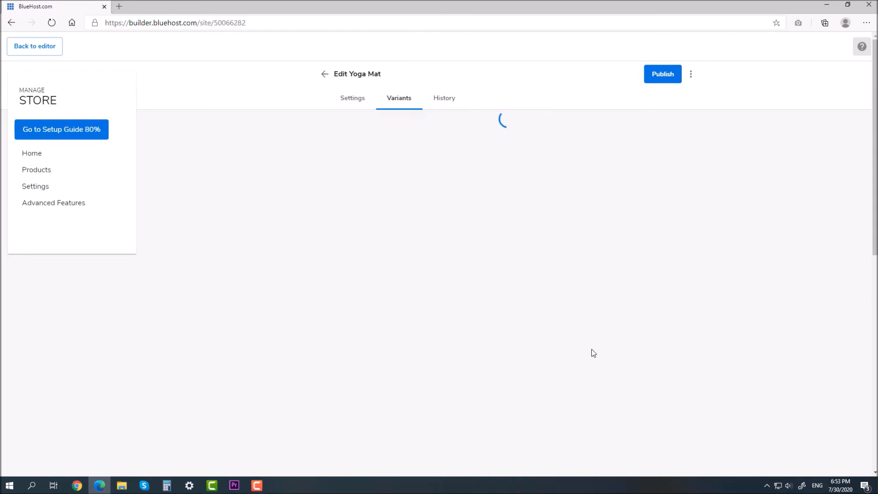
# Add a Style variant of type Other, removing the Urban choice
pyautogui.click(329, 198)
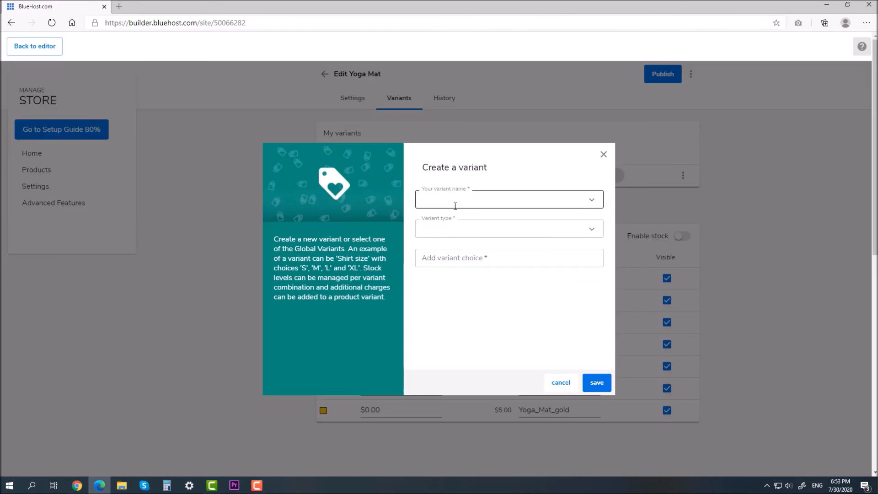
pyautogui.click(575, 202)
pyautogui.scroll(-3, 568, 241)
pyautogui.click(546, 307)
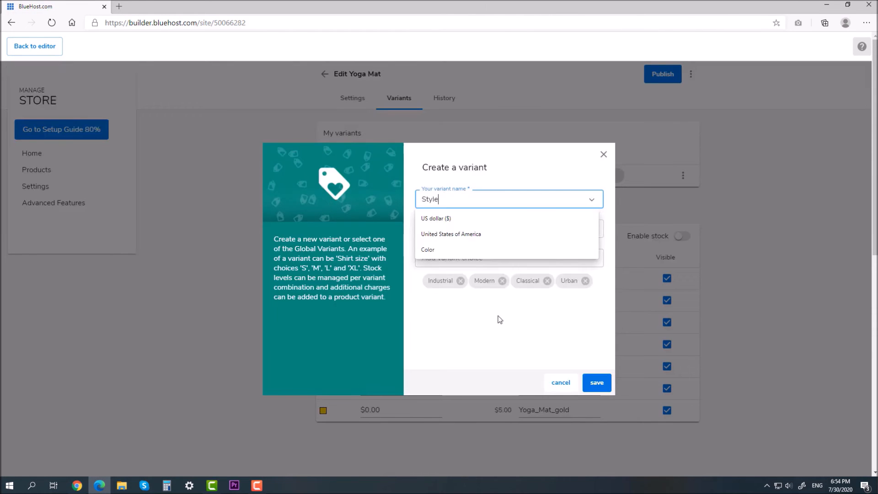
pyautogui.click(531, 230)
pyautogui.click(607, 221)
pyautogui.click(592, 228)
pyautogui.click(548, 290)
pyautogui.click(476, 260)
pyautogui.click(585, 280)
pyautogui.click(597, 382)
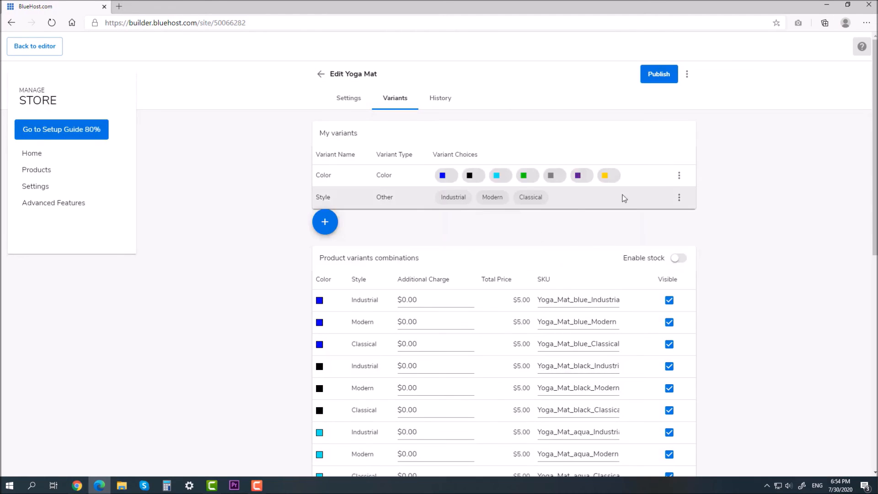
# Charge $1.00 extra for blue Industrial and $2.00 for blue Modern, then publish
pyautogui.click(403, 300)
pyautogui.write('1')
pyautogui.click(407, 321)
pyautogui.write('2')
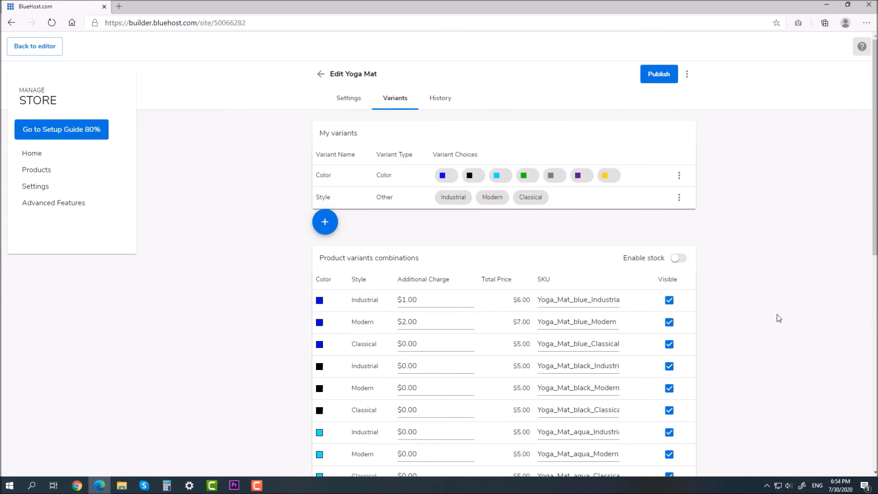
pyautogui.click(659, 79)
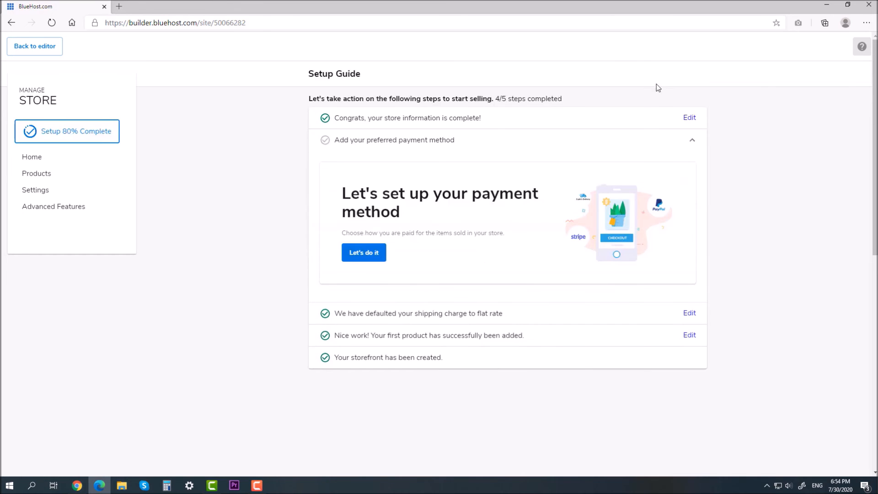
# Enable Cash on Delivery as the payment method and continue past the completed setup guide
pyautogui.click(379, 254)
pyautogui.click(427, 362)
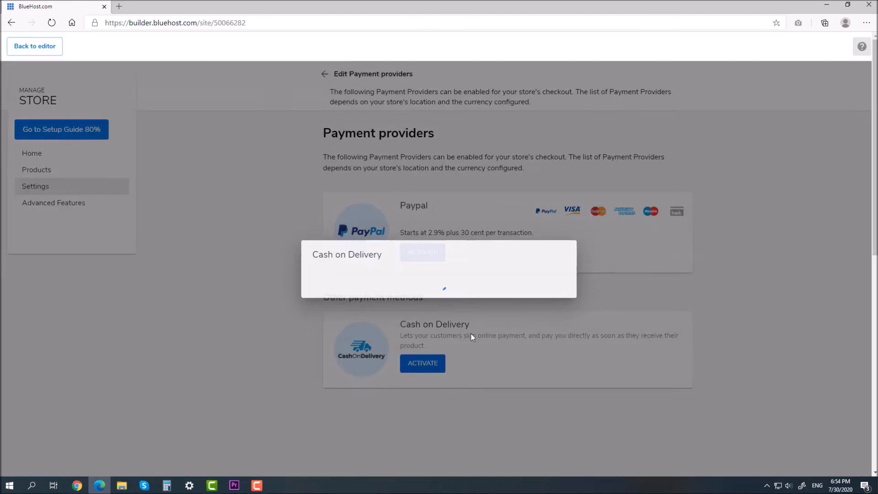
pyautogui.click(547, 299)
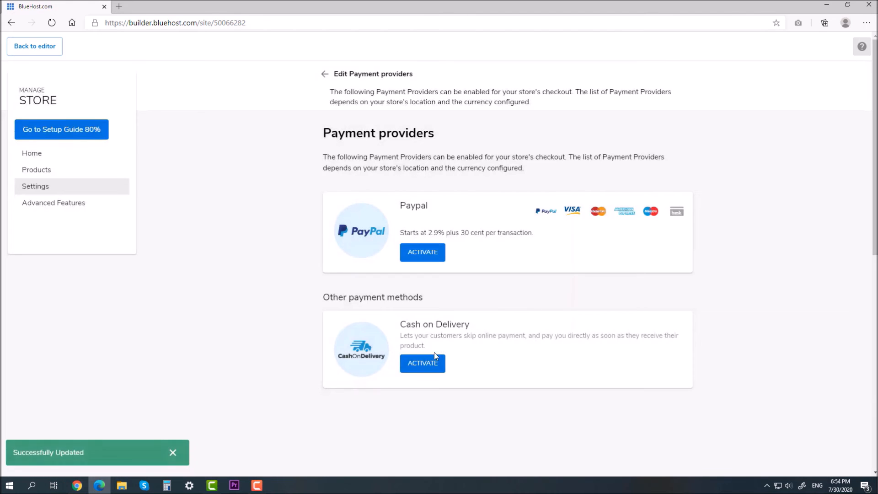
pyautogui.click(431, 365)
pyautogui.click(552, 301)
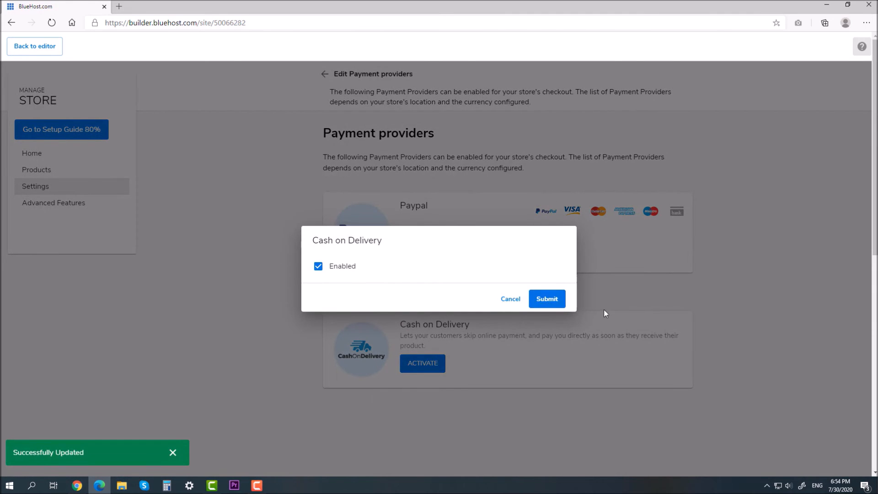
pyautogui.click(81, 133)
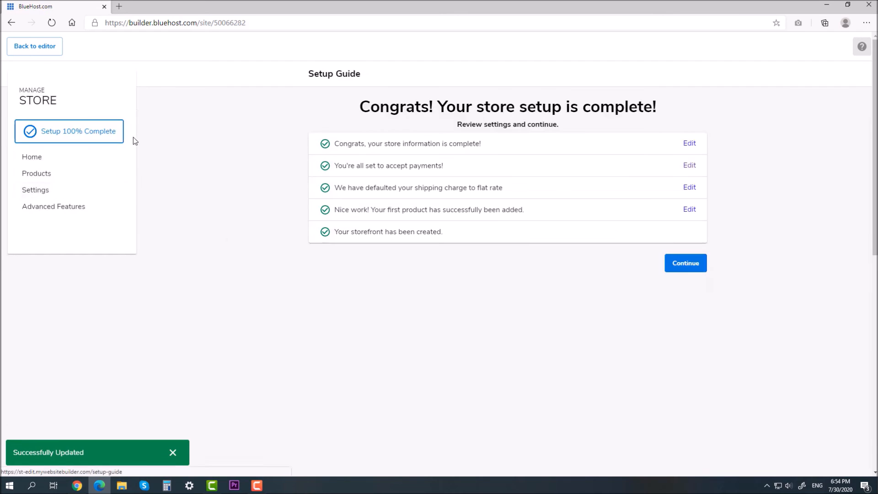
pyautogui.click(678, 371)
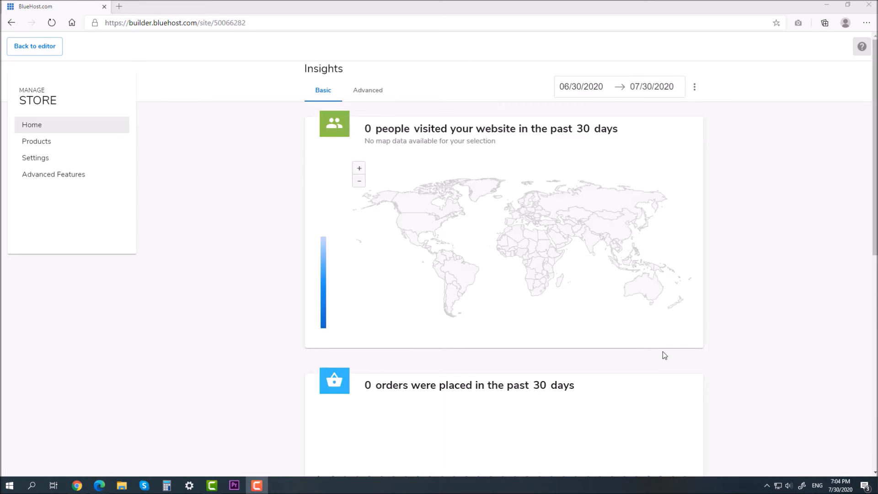
# Open the store settings and browse the advanced settings
pyautogui.click(61, 157)
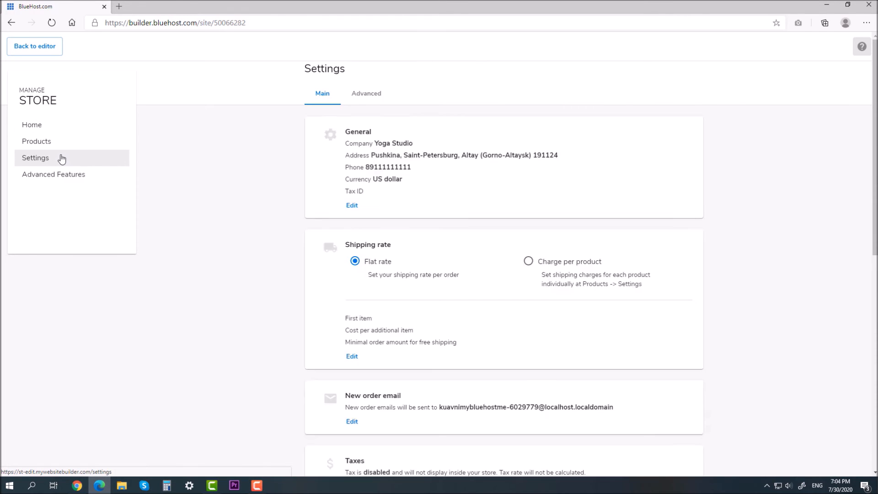
pyautogui.scroll(-3, 406, 212)
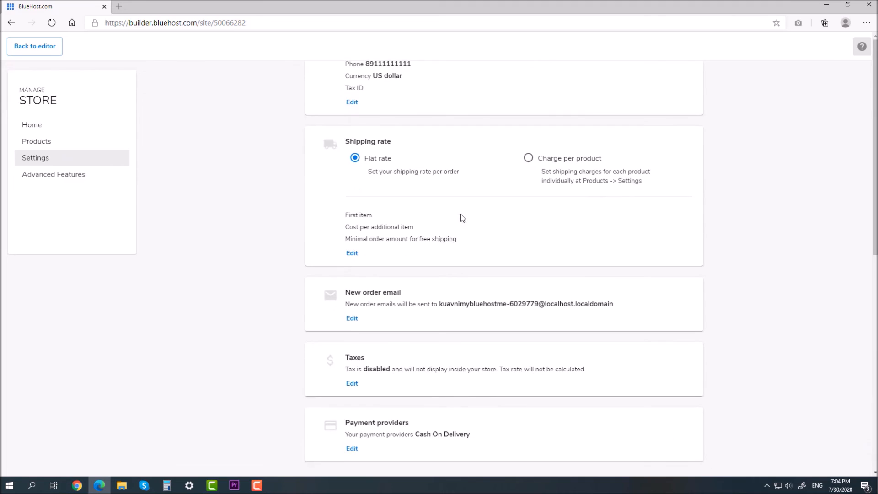
pyautogui.scroll(3, 462, 218)
pyautogui.click(371, 95)
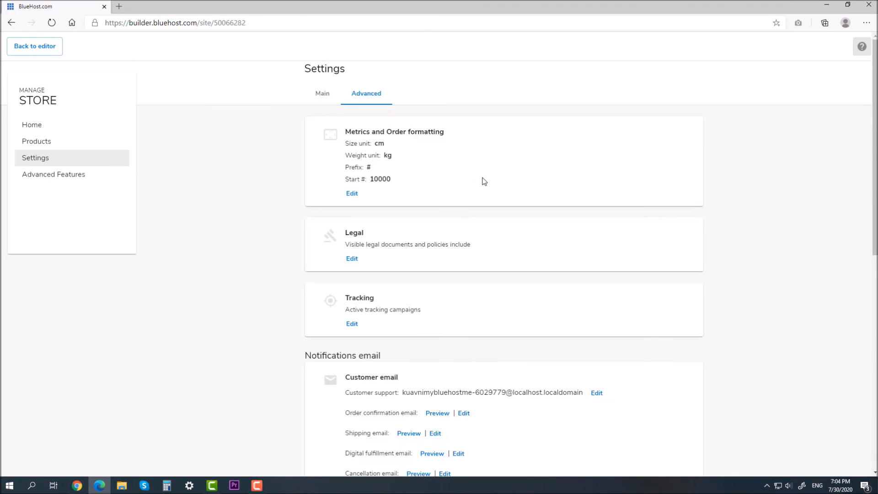
pyautogui.scroll(-8, 484, 182)
pyautogui.scroll(8, 484, 181)
# Under Advanced Features, switch on only Product Categories and return to the Home page editor
pyautogui.click(69, 174)
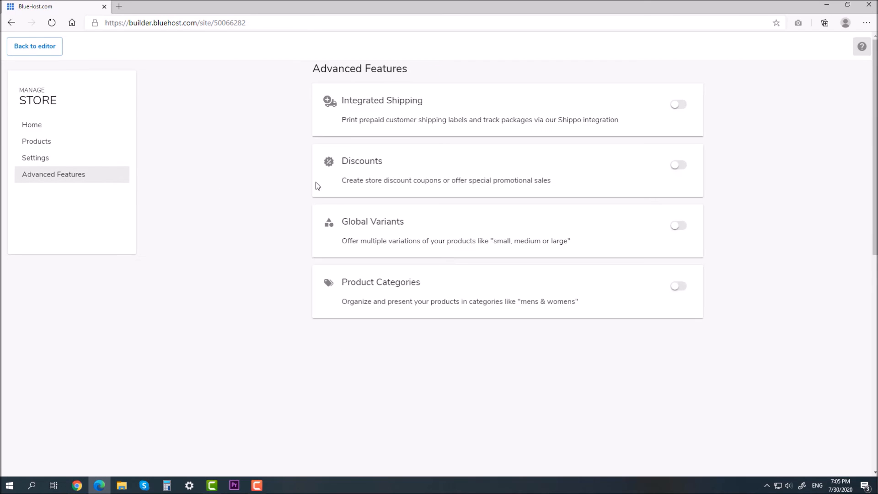
pyautogui.click(678, 106)
pyautogui.click(683, 106)
pyautogui.click(679, 166)
pyautogui.click(677, 166)
pyautogui.click(677, 226)
pyautogui.click(678, 227)
pyautogui.click(680, 288)
pyautogui.click(37, 56)
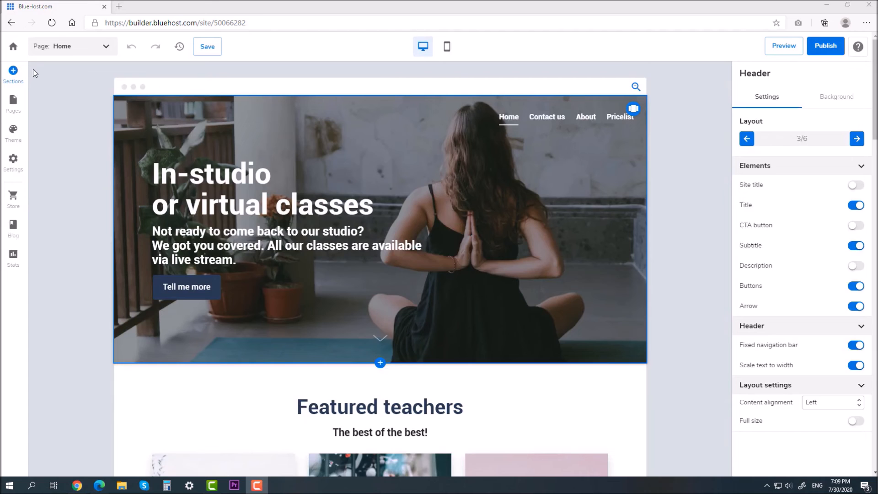
# Add a new internal page named Store to the site
pyautogui.click(15, 104)
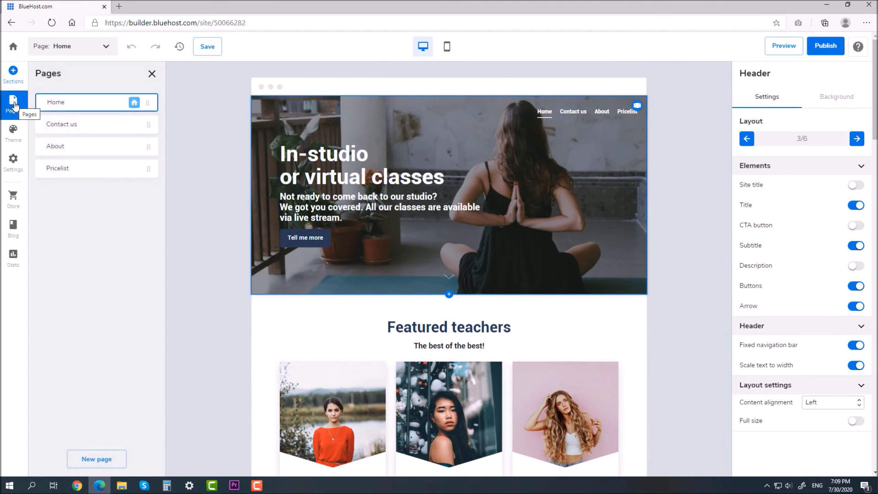
pyautogui.click(99, 460)
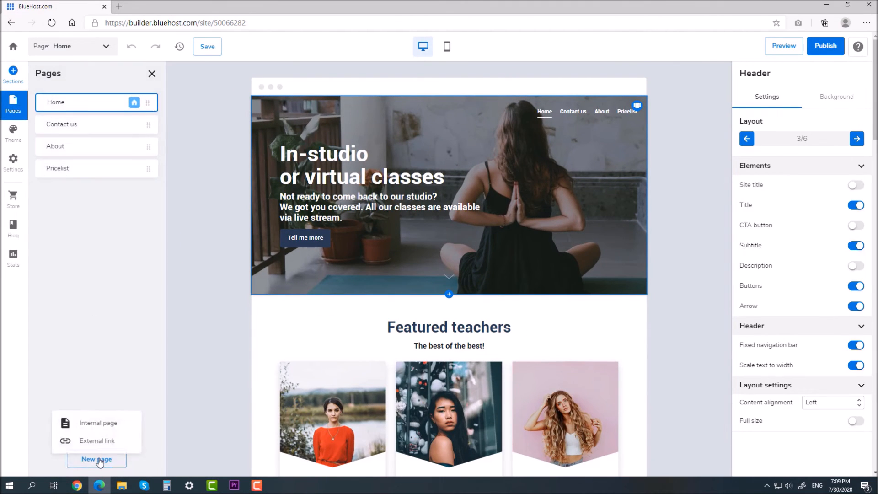
pyautogui.click(104, 426)
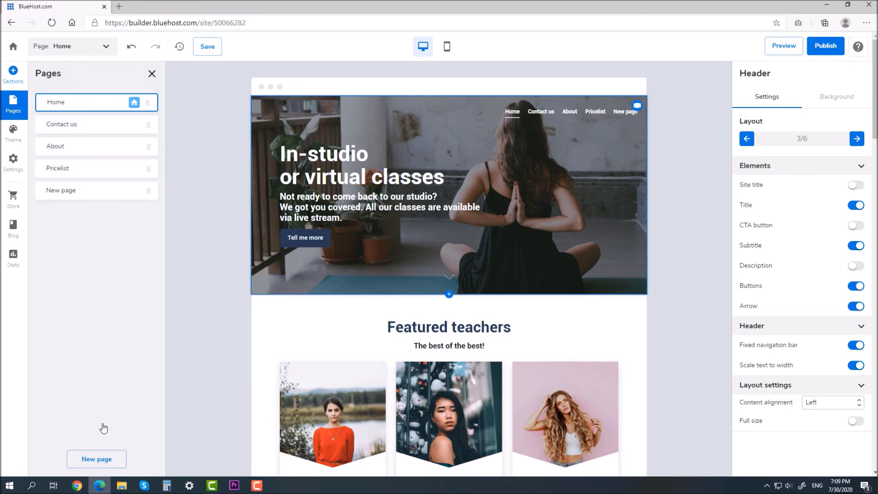
pyautogui.write('Store')
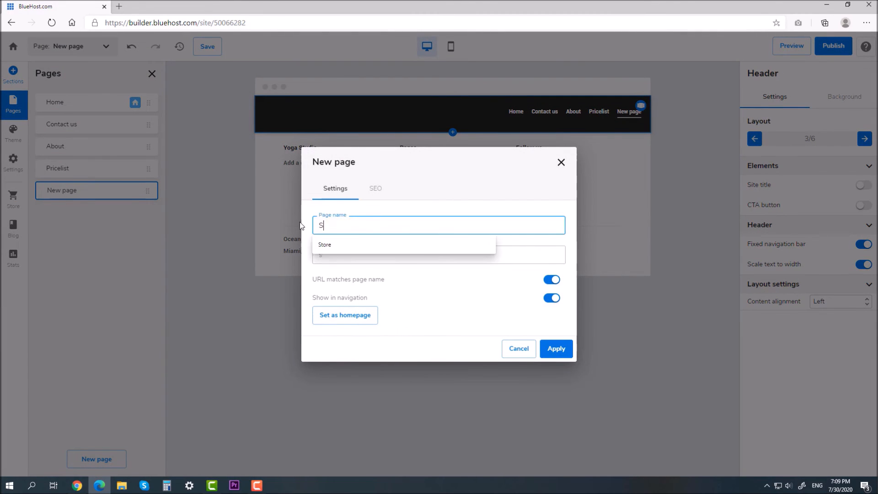
pyautogui.click(407, 200)
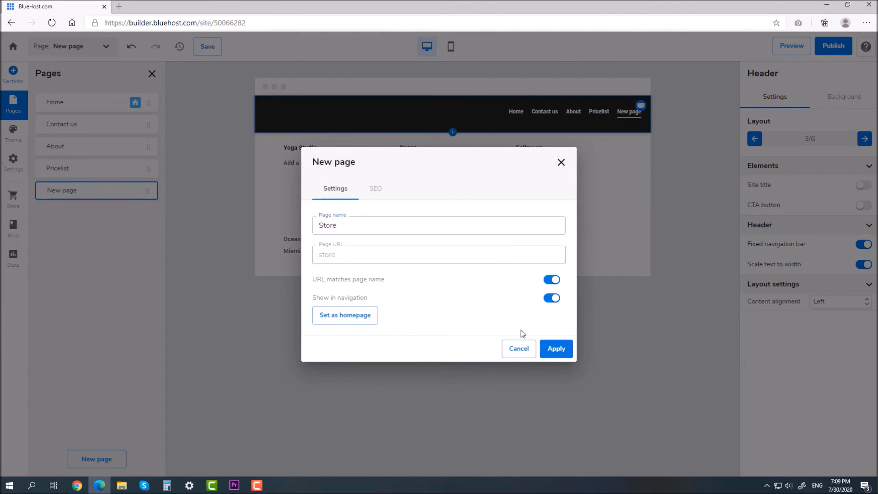
pyautogui.click(556, 349)
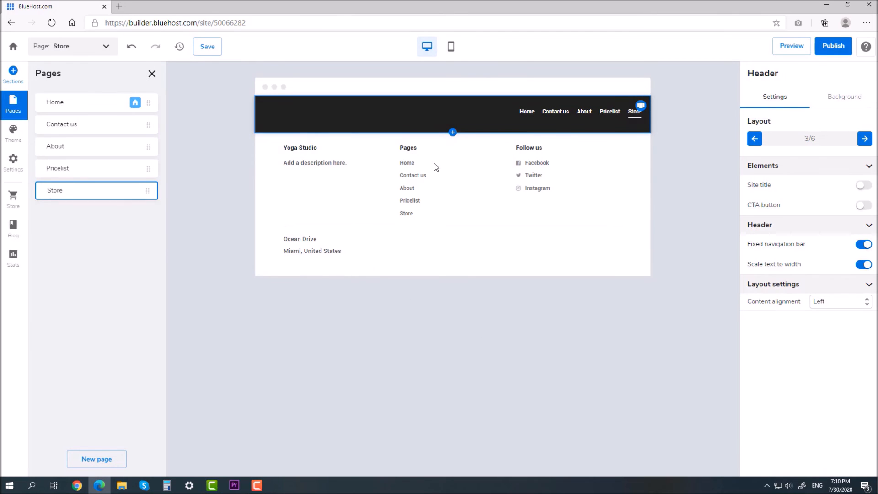
# Add the first Simple Store section to the Store page and title it 'Buy nice yoga things'
pyautogui.click(233, 178)
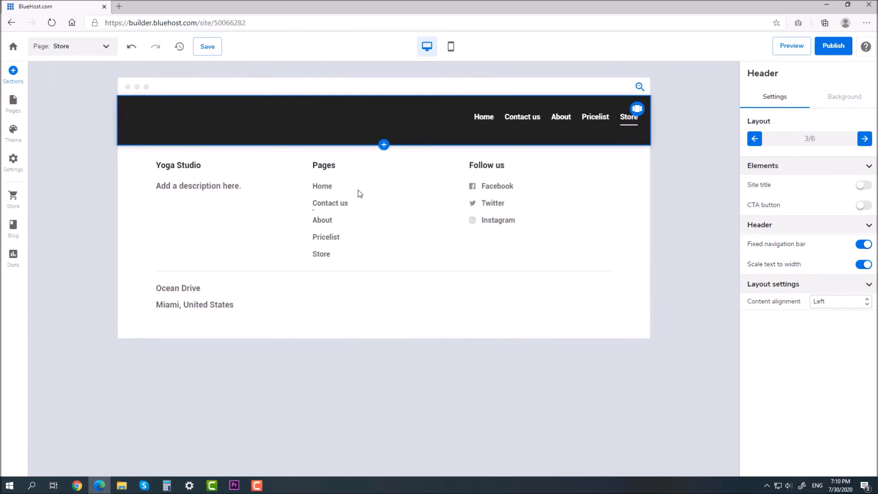
pyautogui.click(385, 147)
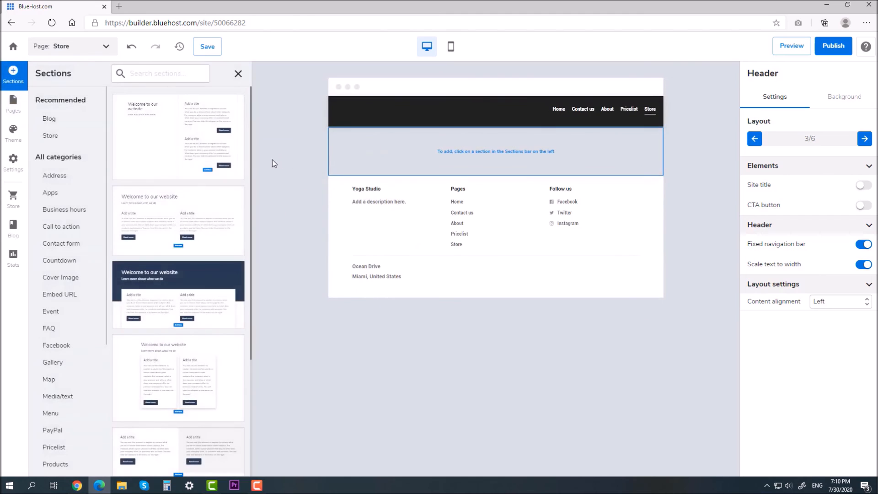
pyautogui.click(60, 139)
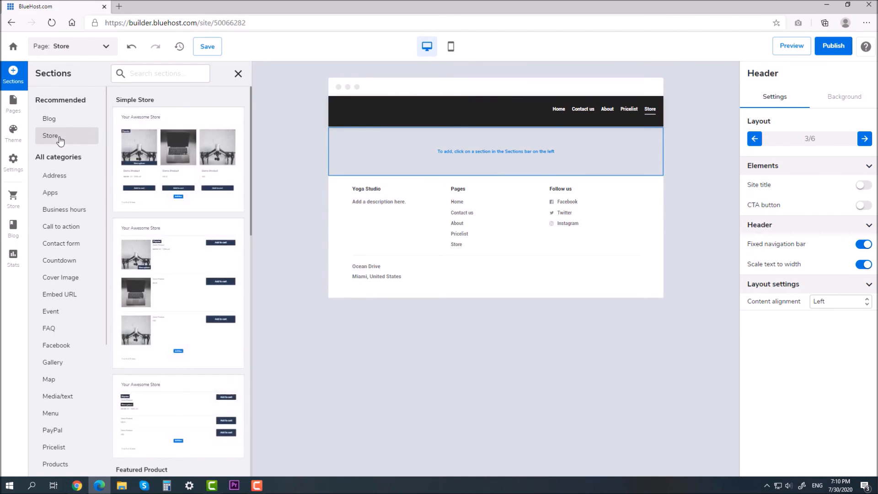
pyautogui.scroll(-4, 171, 249)
pyautogui.scroll(4, 176, 251)
pyautogui.click(183, 162)
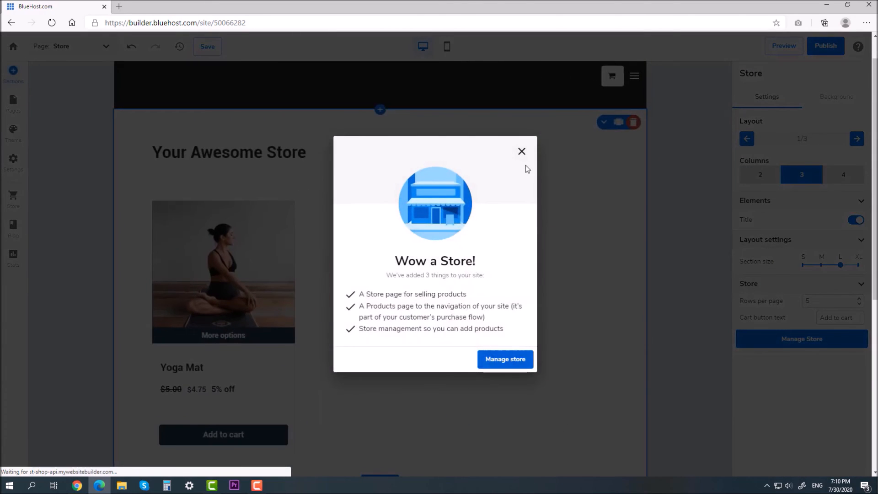
pyautogui.click(521, 151)
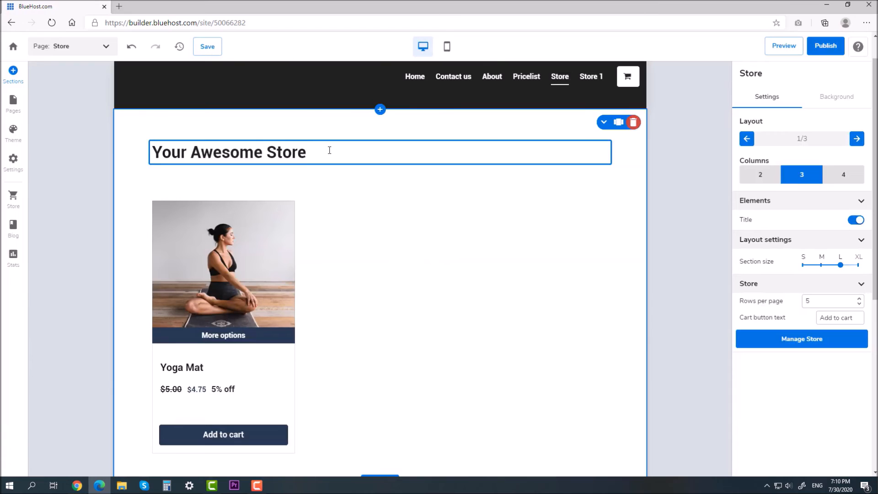
pyautogui.moveTo(328, 151); pyautogui.dragTo(106, 152)
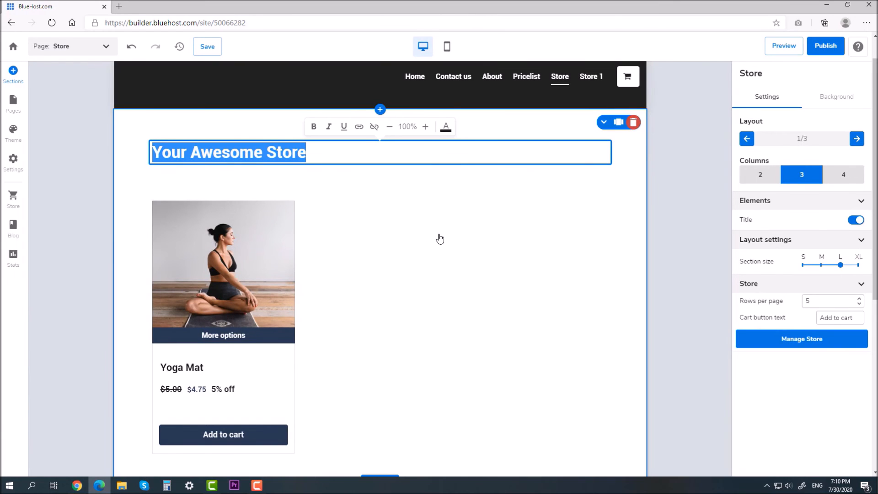
pyautogui.write('Buy nic')
pyautogui.write('e ')
pyautogui.write('yoh')
pyautogui.write('a thing')
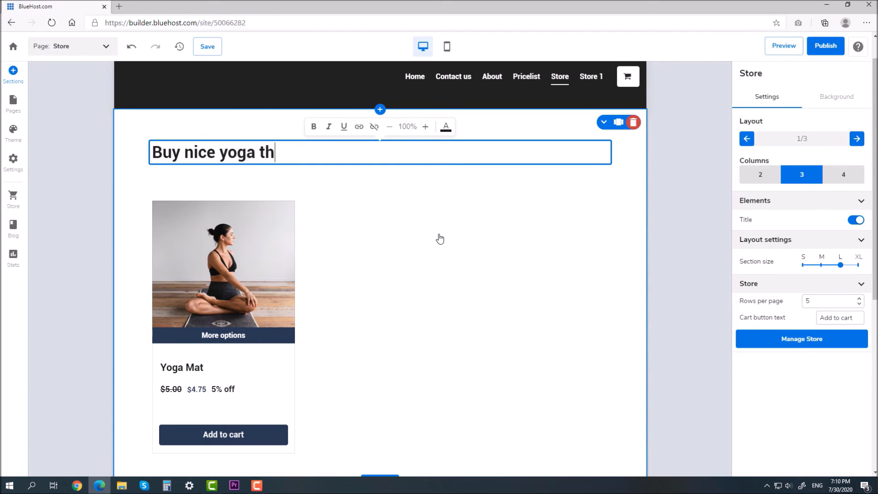
pyautogui.click(440, 238)
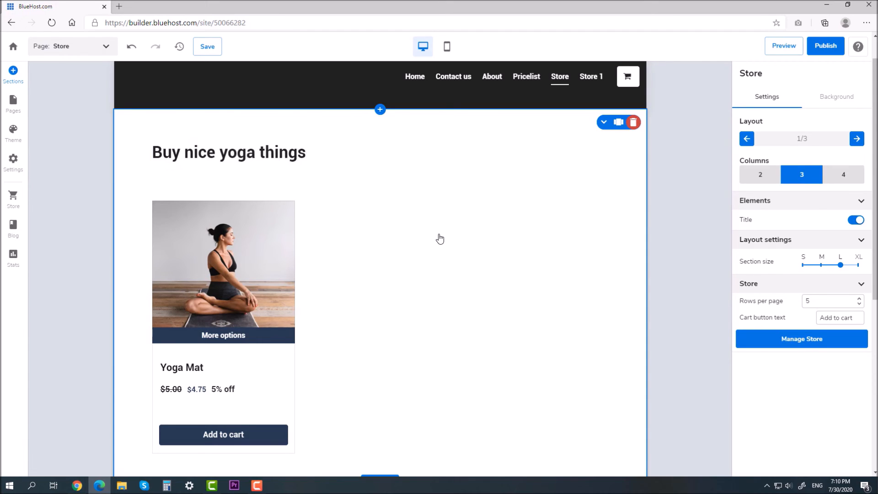
# Add a Blog page to the site and start a new blog post
pyautogui.scroll(-5, 303, 196)
pyautogui.scroll(3, 269, 190)
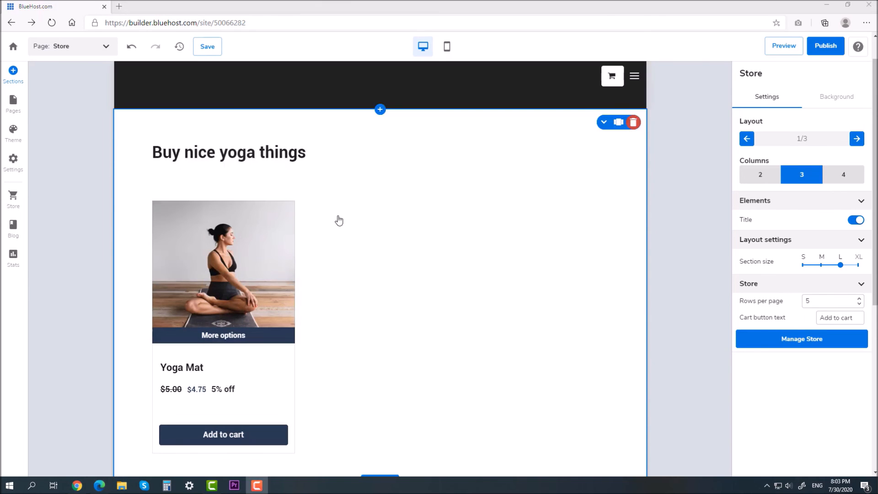
pyautogui.click(14, 231)
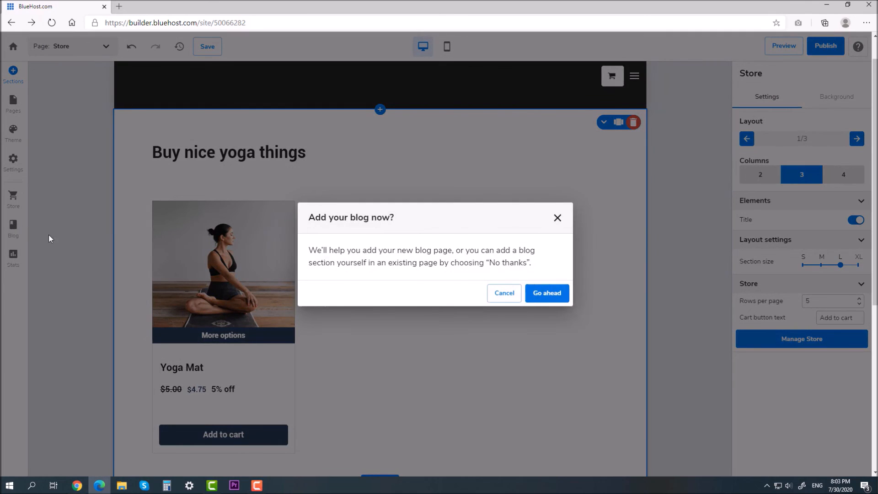
pyautogui.click(537, 295)
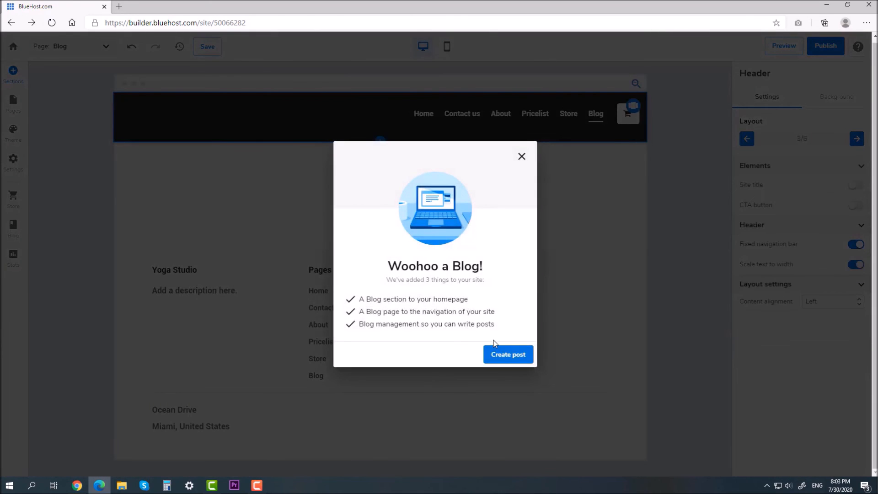
pyautogui.click(501, 355)
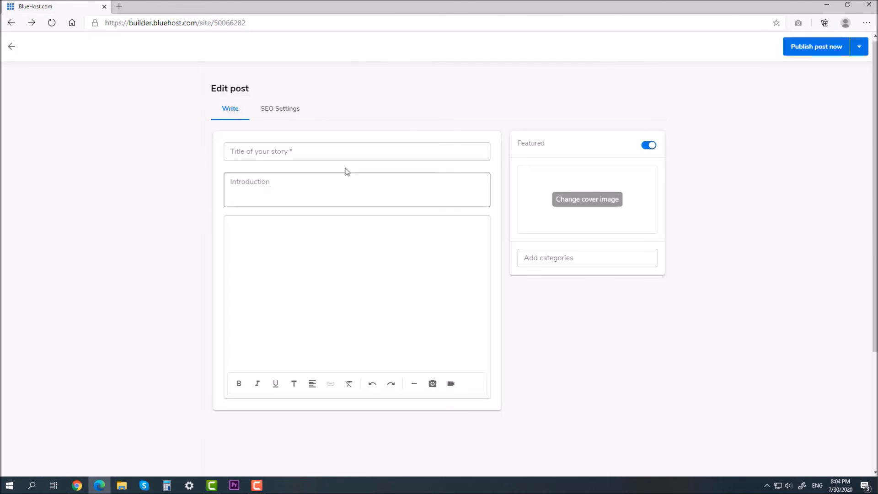
# Title the post 'Hello!' and set a searched 'Yoga' photo of a woman bending as its cover
pyautogui.click(339, 148)
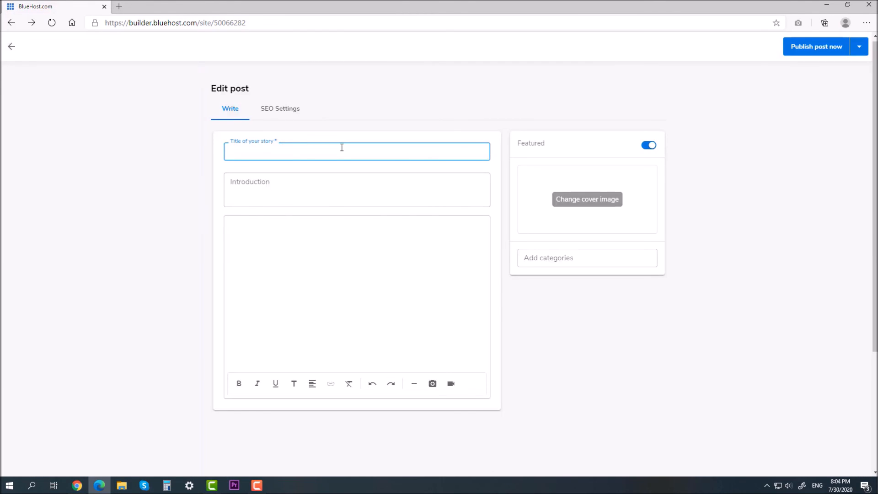
pyautogui.write('Hello!')
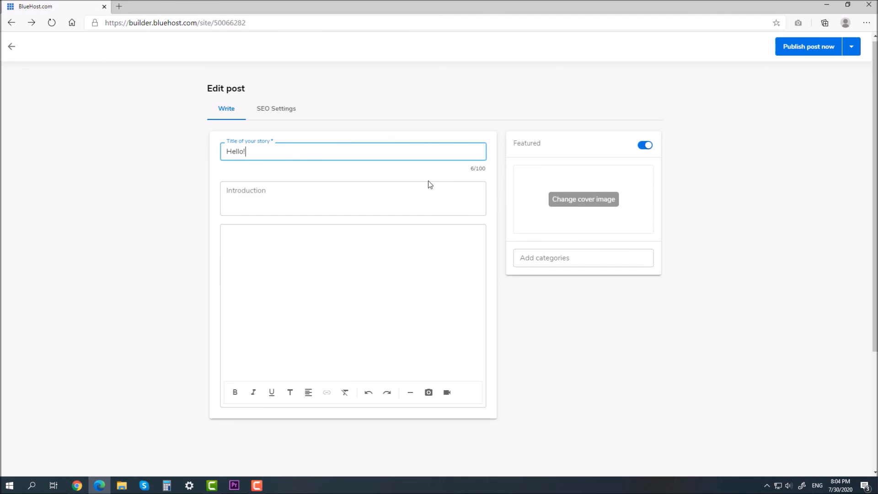
pyautogui.click(574, 205)
pyautogui.click(639, 146)
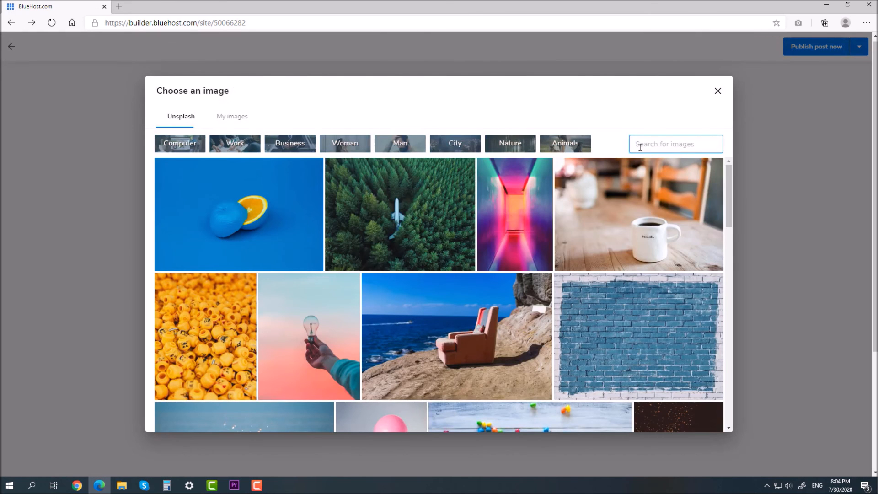
pyautogui.write('Yoga')
pyautogui.scroll(-10, 632, 281)
pyautogui.scroll(-3, 633, 281)
pyautogui.scroll(3, 323, 215)
pyautogui.scroll(-2, 325, 219)
pyautogui.click(326, 221)
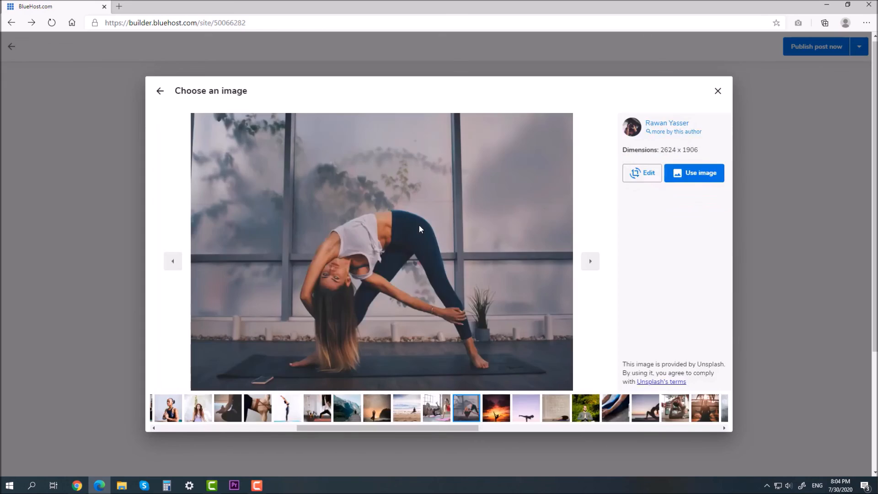
pyautogui.click(706, 178)
# Write the post's introduction text
pyautogui.click(297, 192)
pyautogui.write('First post about yoga.')
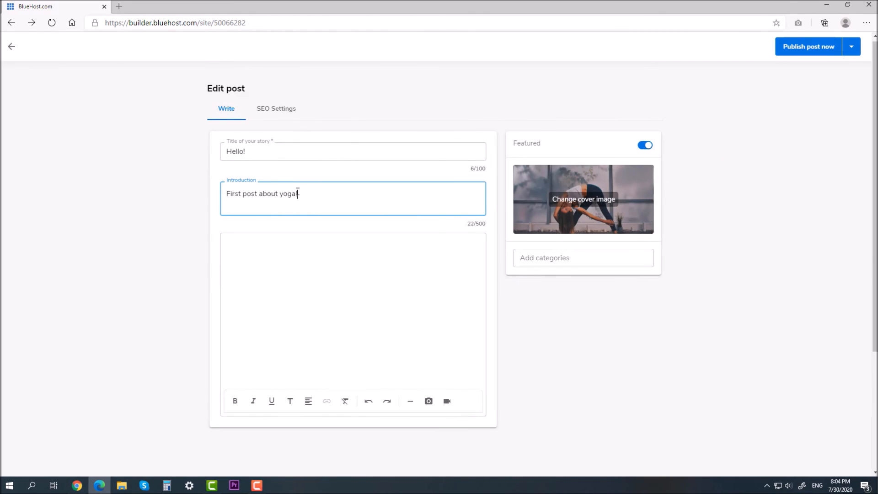
pyautogui.moveTo(298, 192); pyautogui.dragTo(280, 243)
pyautogui.click(227, 194)
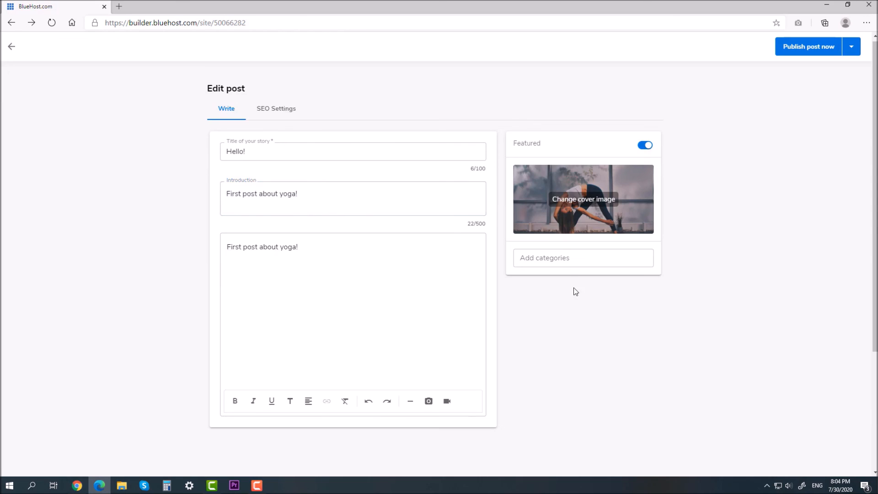
# Set the SEO title and description to 'Post about Yoga!' and change the slug to first-pos
pyautogui.click(277, 109)
pyautogui.click(267, 154)
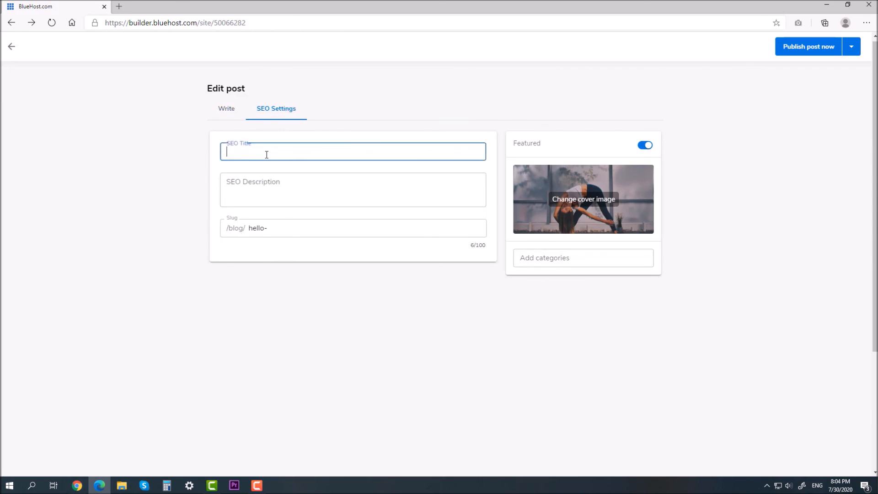
pyautogui.write('Post about Yoga!')
pyautogui.hotkey('ctrl', 'a')
pyautogui.hotkey('ctrl', 'c')
pyautogui.click(261, 189)
pyautogui.hotkey('ctrl', 'v')
pyautogui.click(284, 247)
pyautogui.hotkey('ctrl', 'a')
pyautogui.write('firs')
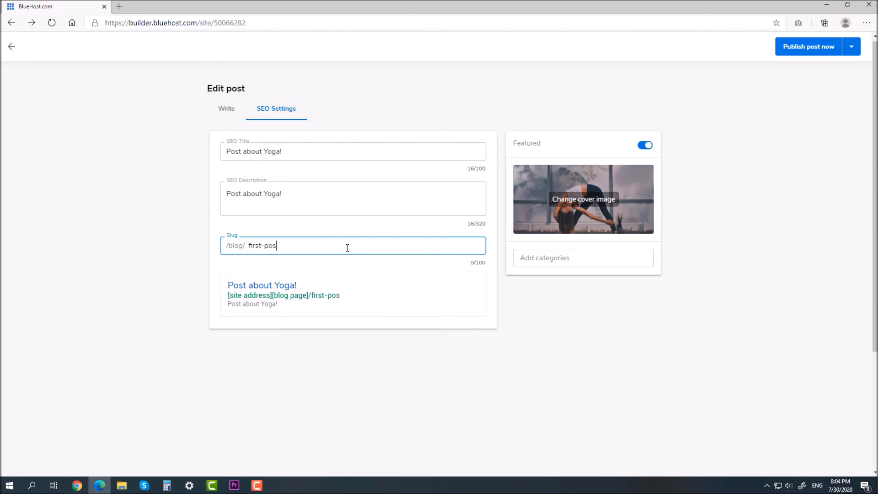
# Publish the Hello! post now and confirm
pyautogui.click(227, 110)
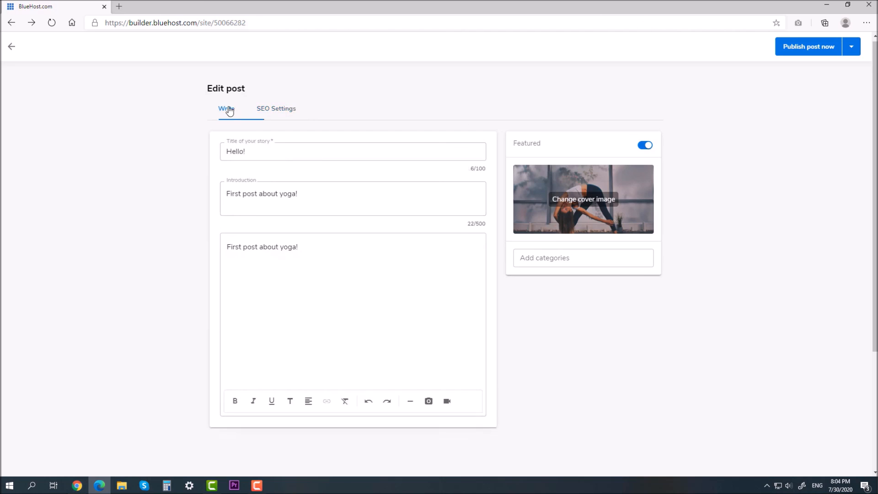
pyautogui.click(852, 49)
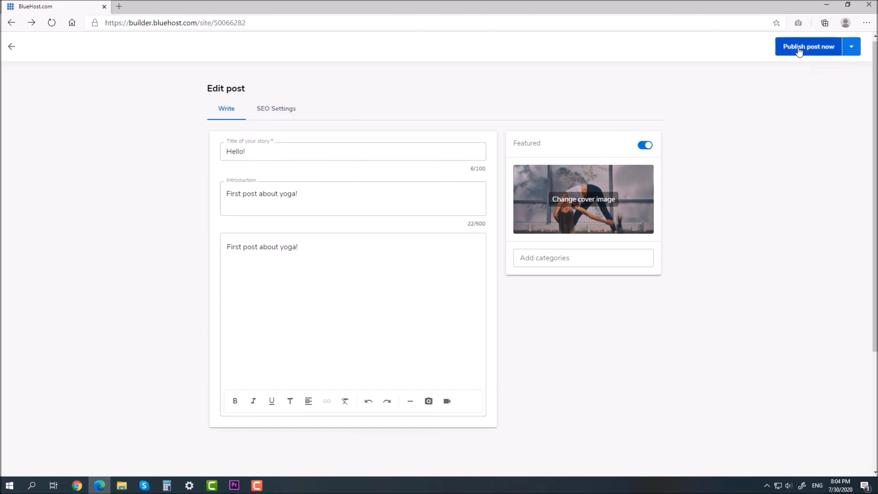
pyautogui.click(782, 54)
pyautogui.click(520, 259)
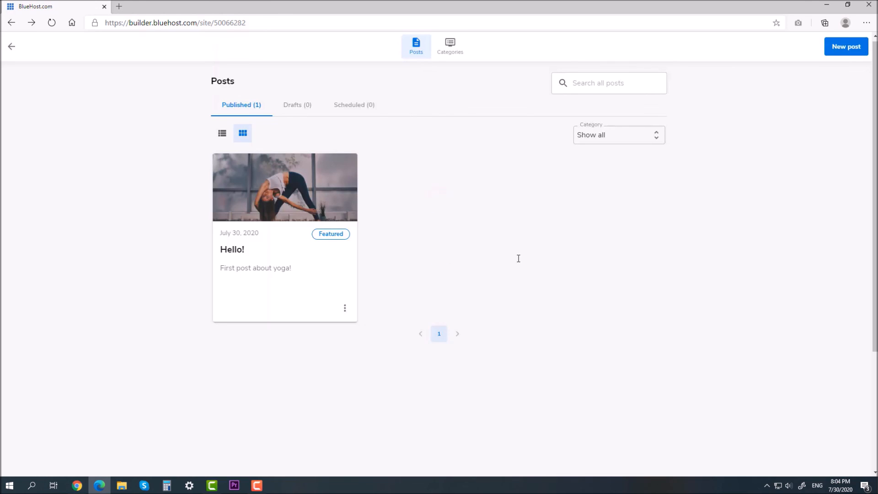
# Return to the site editor showing the Blog page with the Hello! post card, checking the page list
pyautogui.click(12, 48)
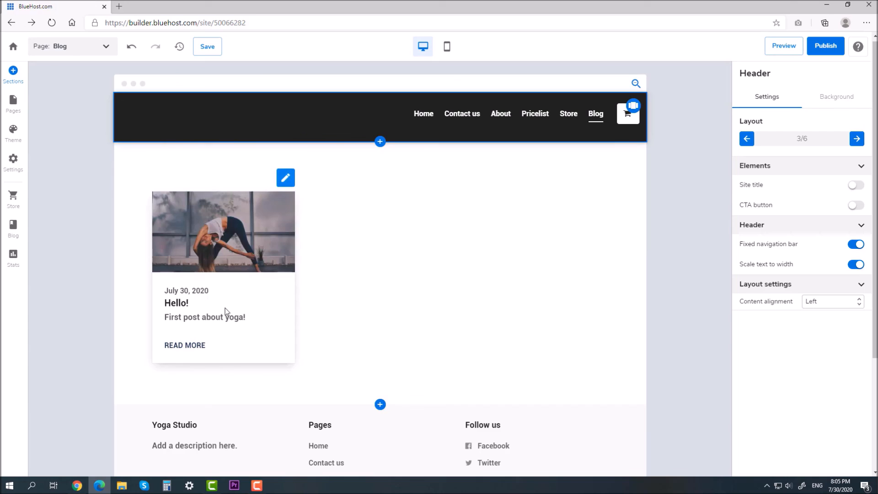
pyautogui.click(88, 46)
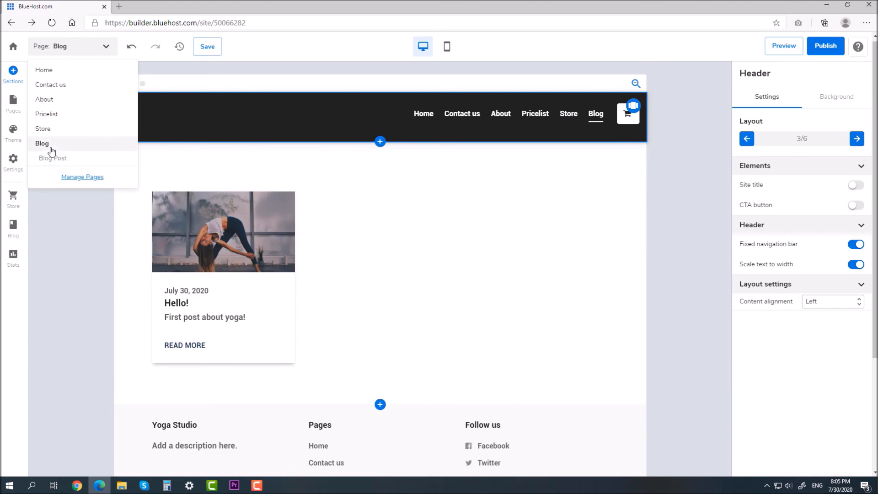
pyautogui.click(600, 124)
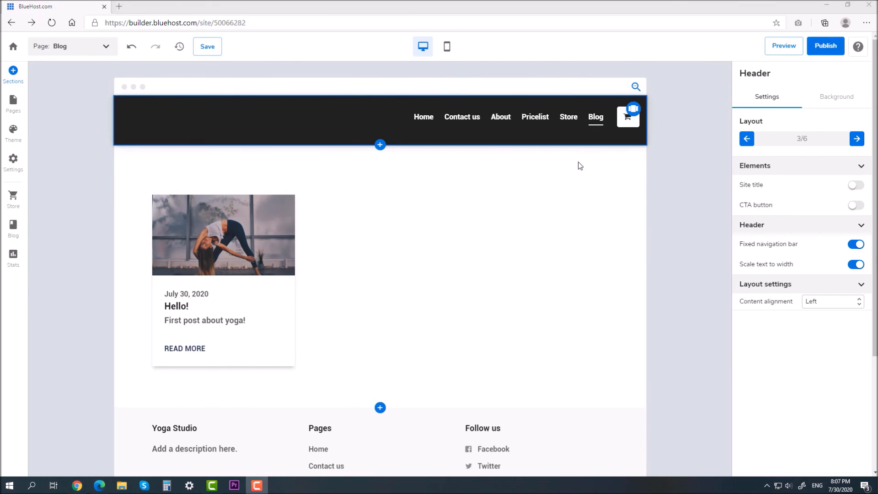
pyautogui.click(11, 253)
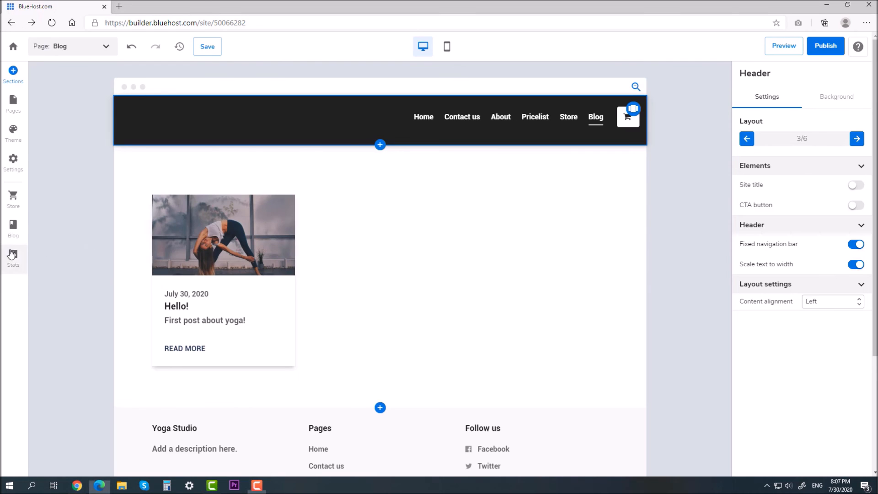
pyautogui.scroll(-15, 294, 225)
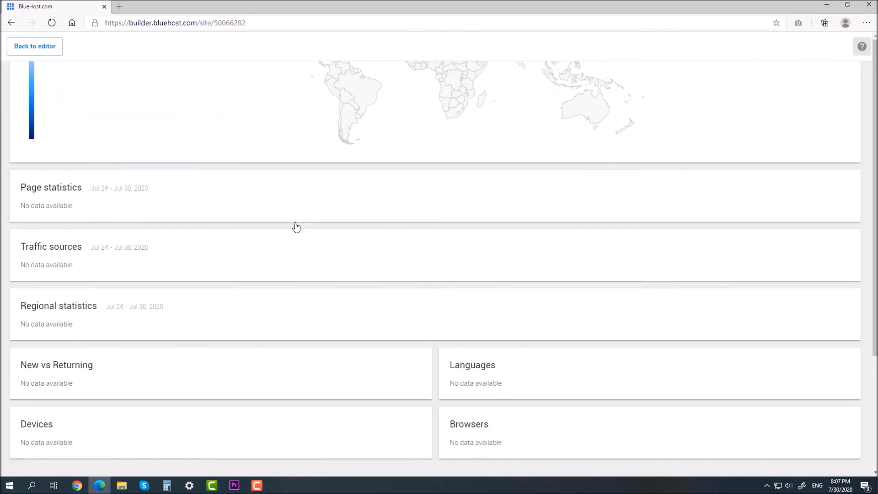
pyautogui.scroll(7, 296, 228)
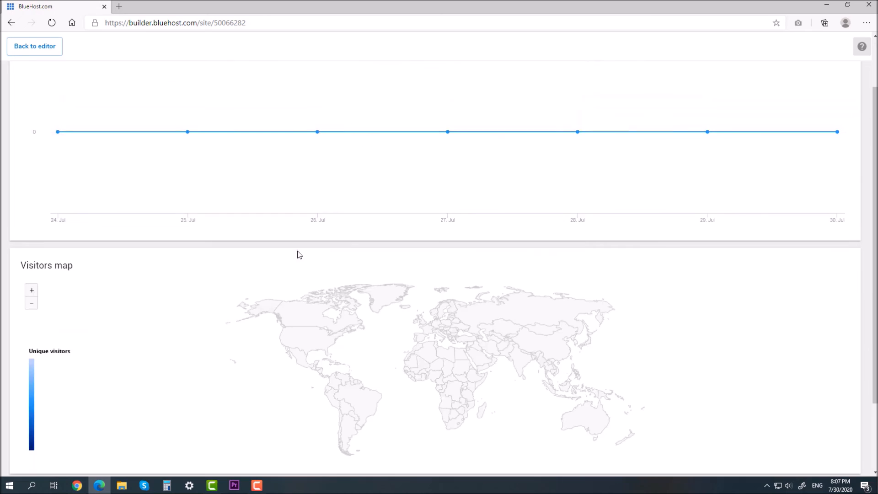
pyautogui.scroll(5, 299, 255)
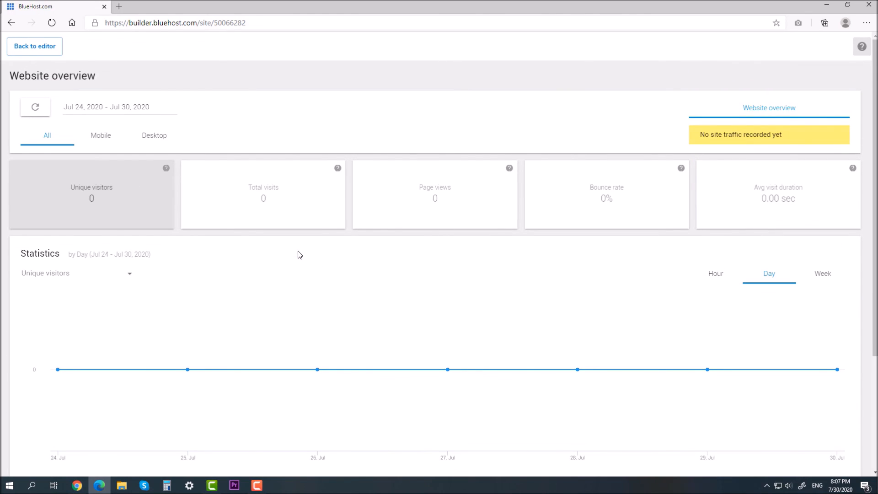
pyautogui.click(43, 51)
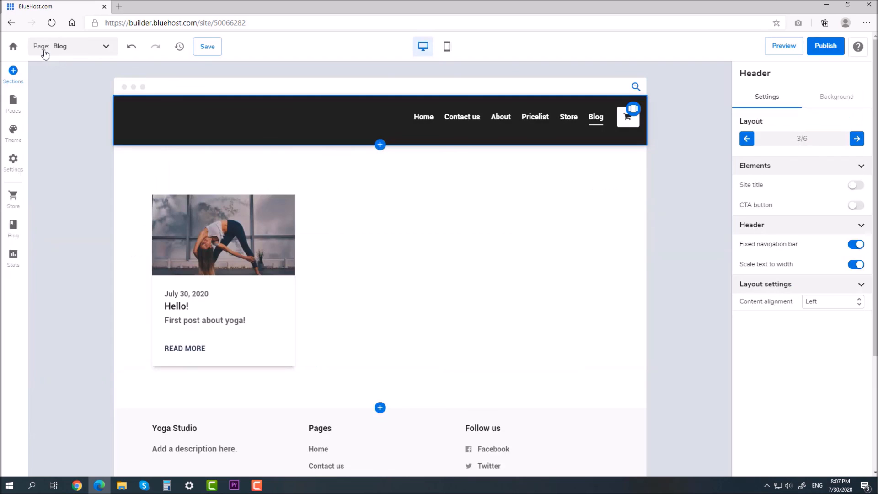
pyautogui.click(14, 170)
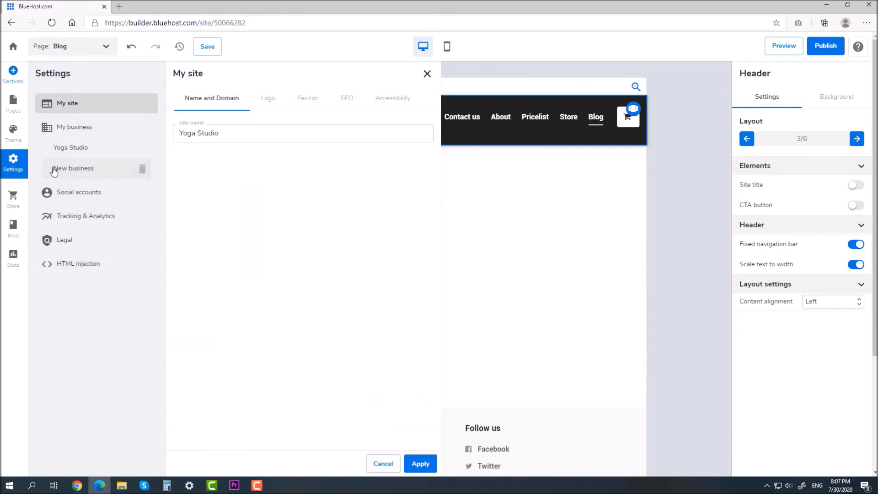
pyautogui.click(99, 222)
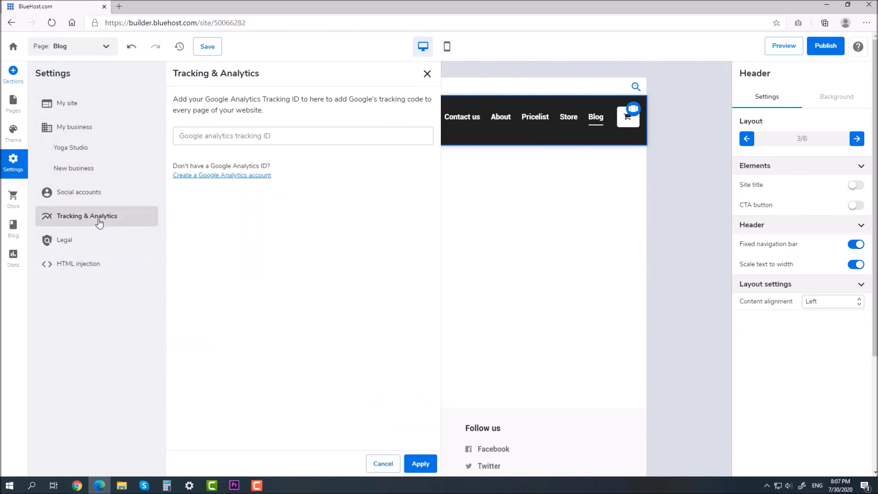
pyautogui.click(264, 138)
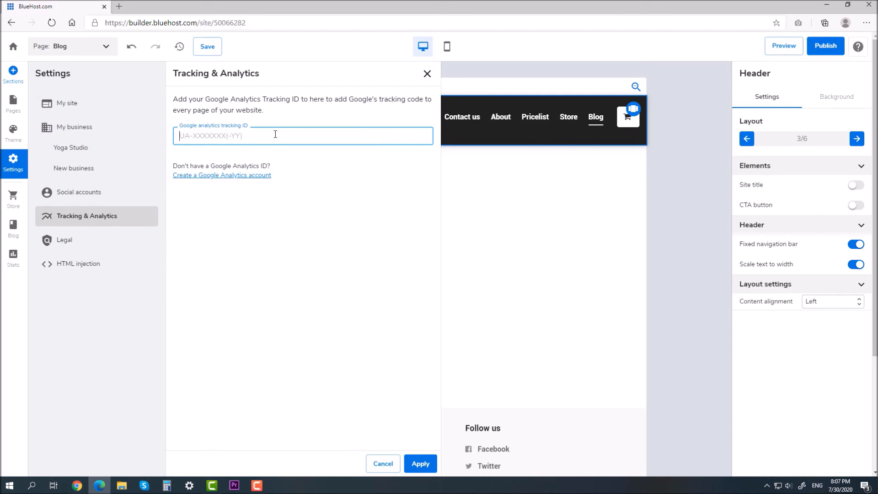
pyautogui.click(323, 169)
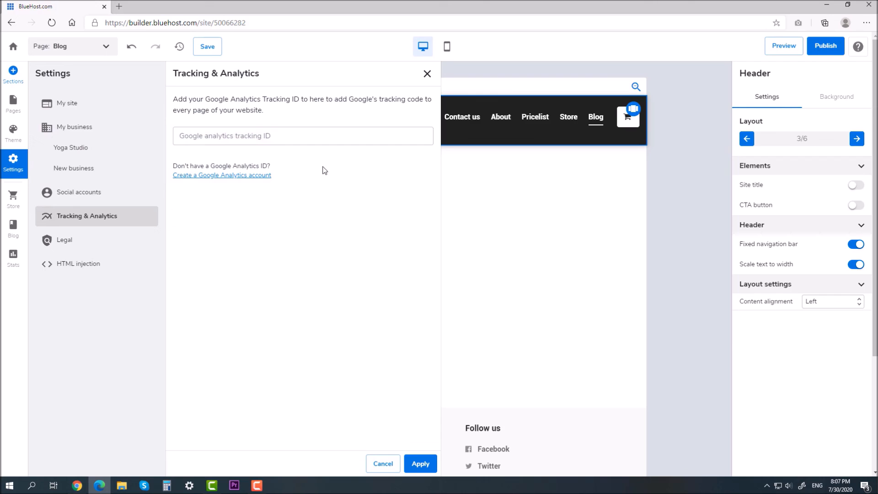
pyautogui.click(427, 73)
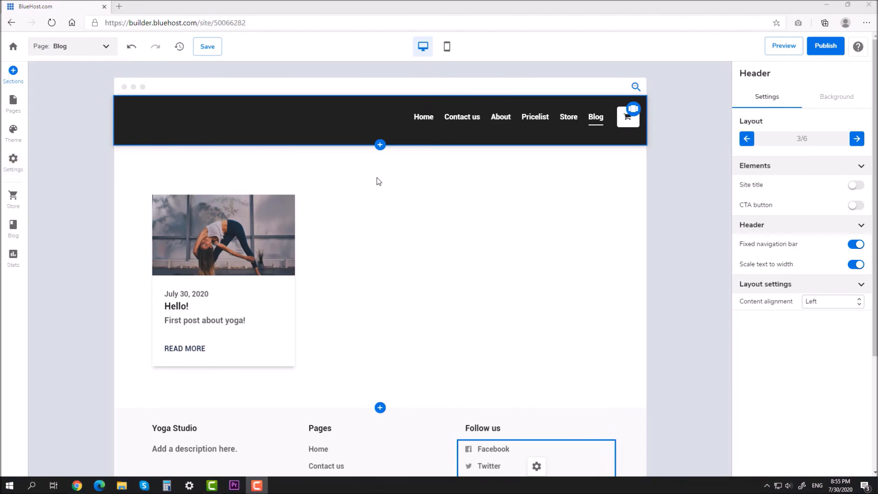
# Switch the editor back to the Home page from the page list
pyautogui.click(67, 46)
pyautogui.click(66, 74)
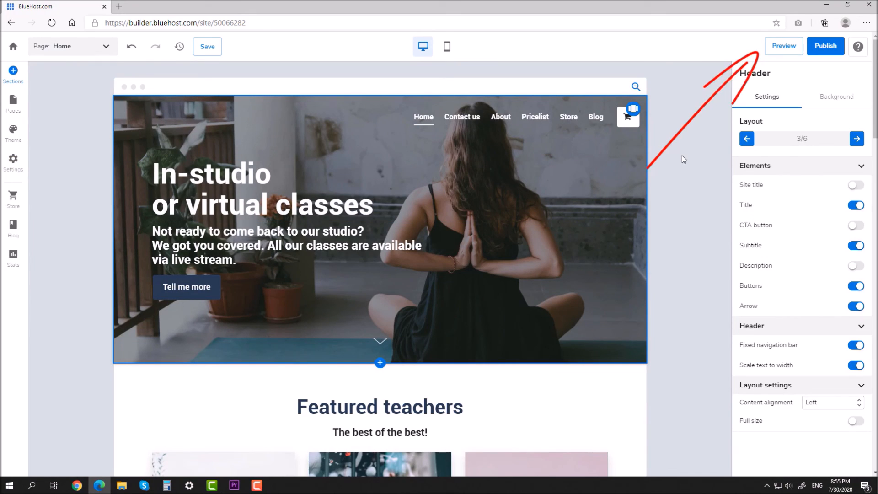
# Preview the Yoga Studio site and scroll down to the footer and back up
pyautogui.click(768, 53)
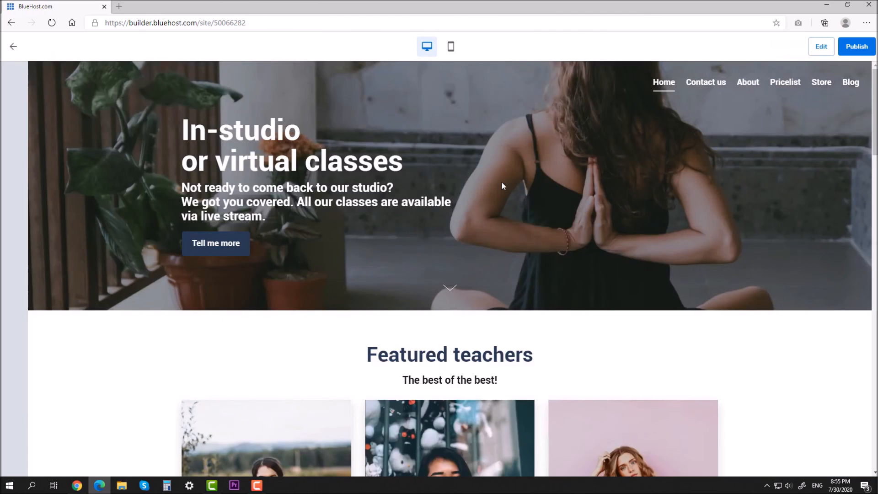
pyautogui.scroll(-8, 484, 232)
pyautogui.scroll(-10, 485, 234)
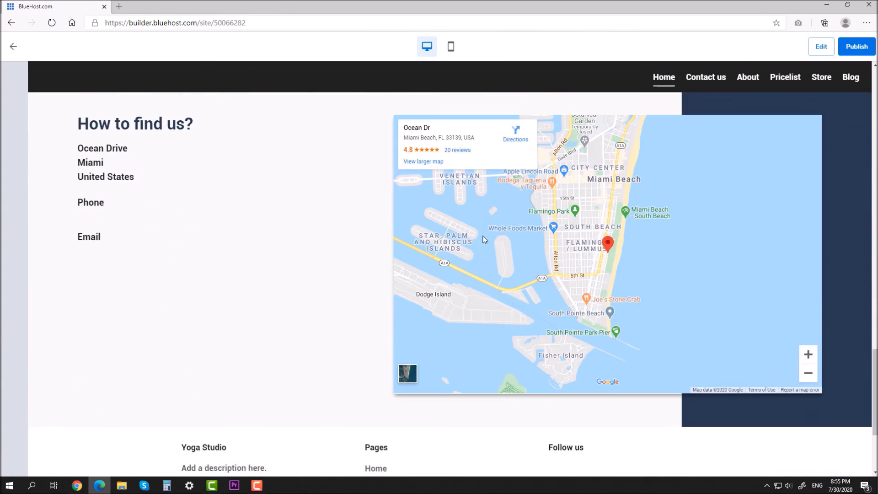
pyautogui.scroll(-4, 349, 256)
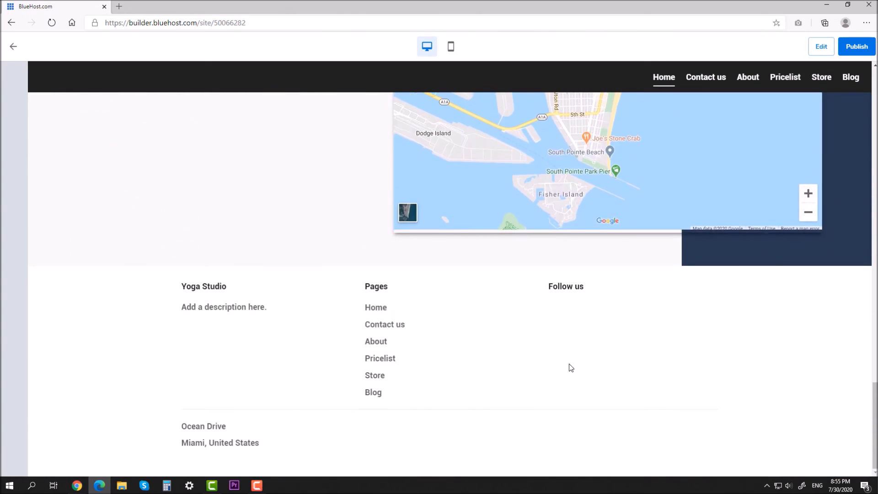
pyautogui.scroll(12, 570, 367)
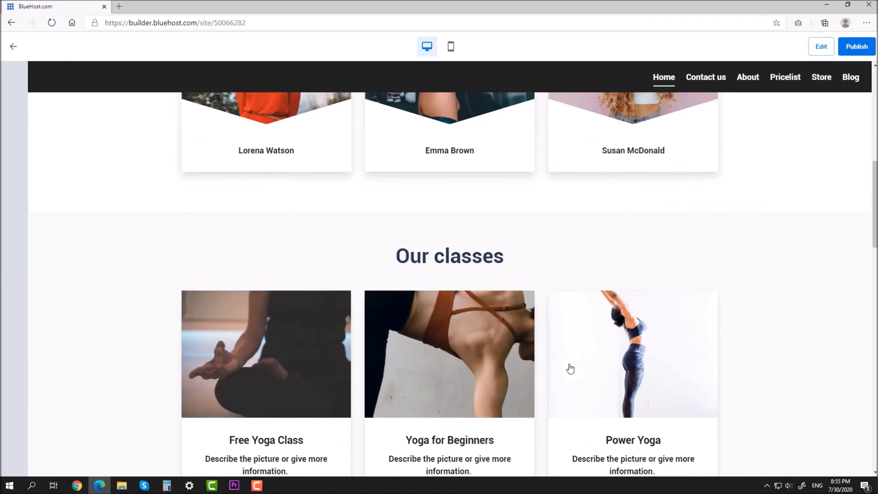
pyautogui.scroll(8, 570, 368)
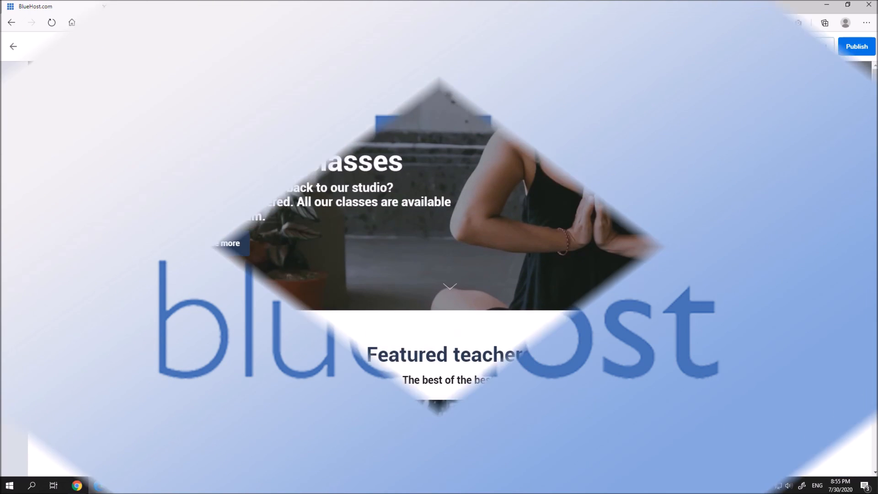